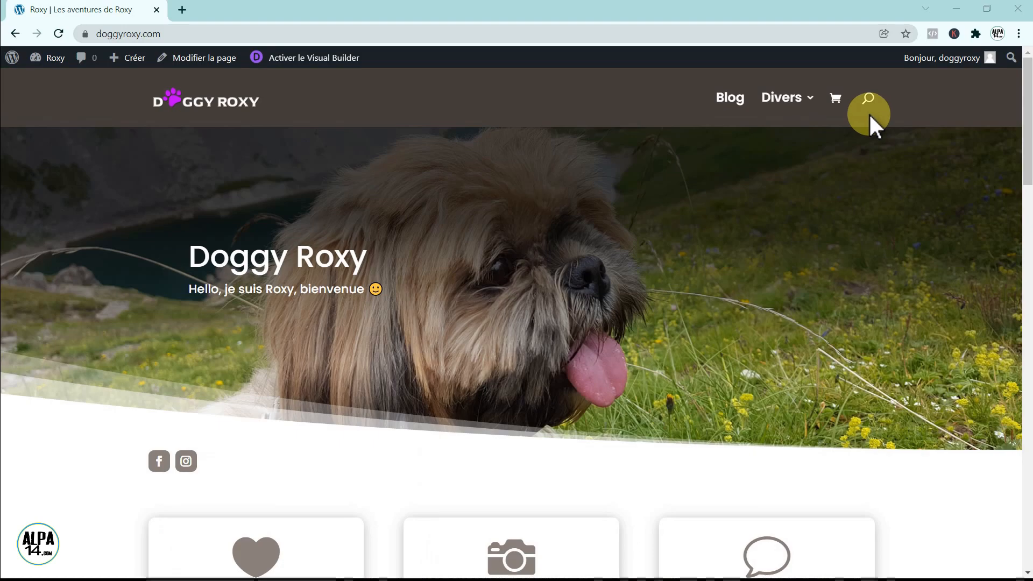
Open the header elements settings under header and navigation in the Divi theme customizer.
left_click(12, 58)
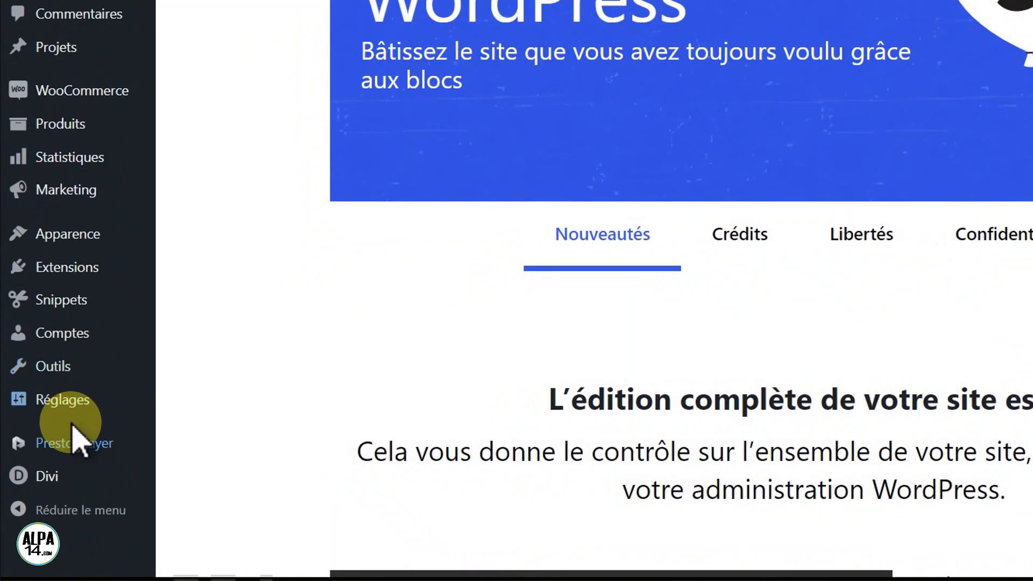
mouse_move(41, 503)
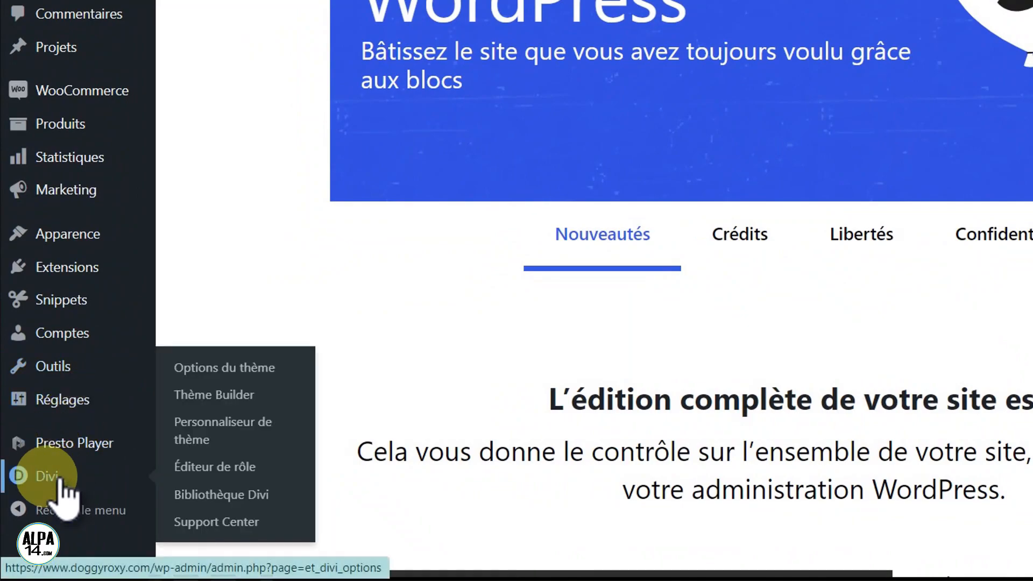
left_click(220, 433)
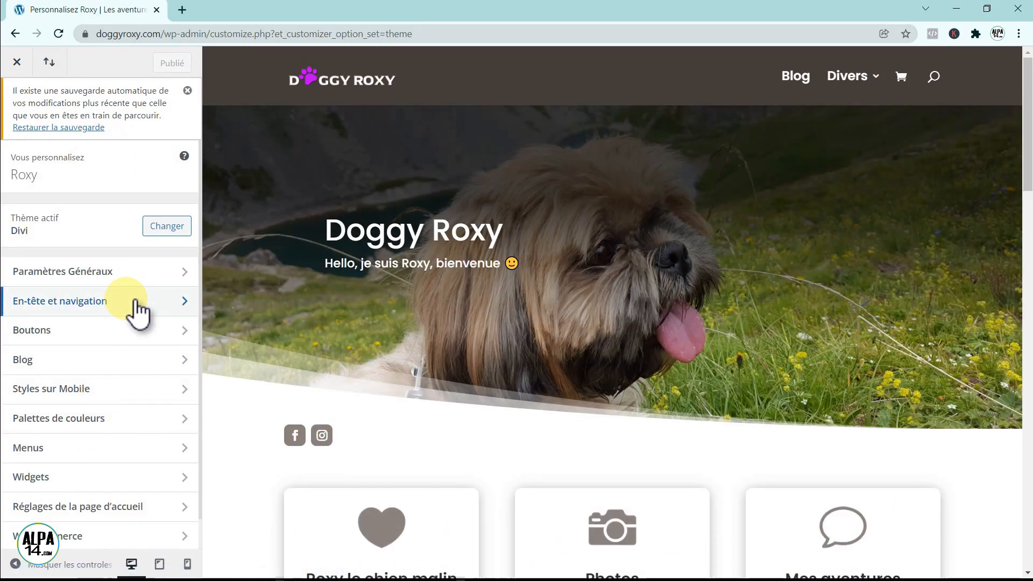
left_click(137, 307)
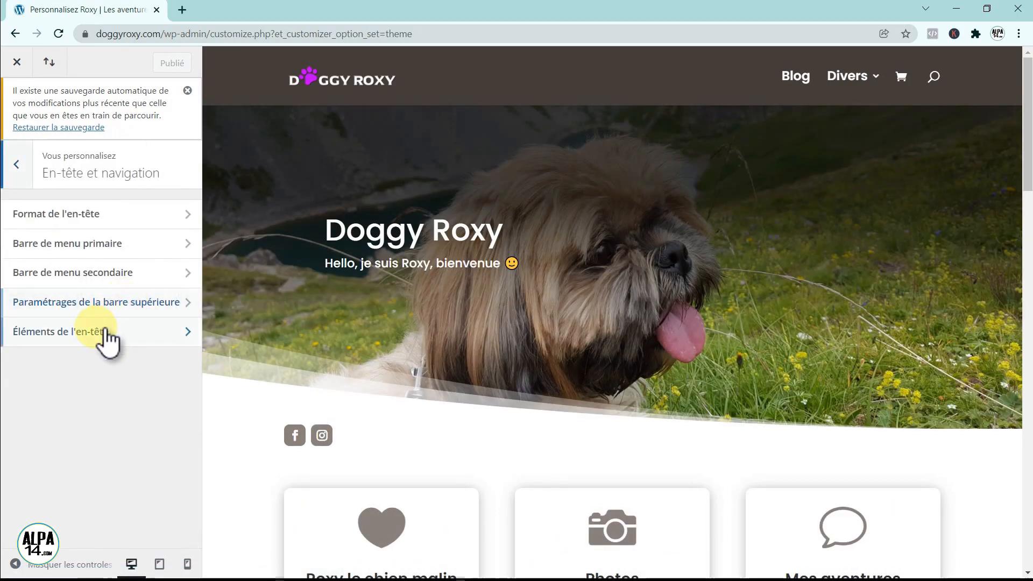
left_click(113, 333)
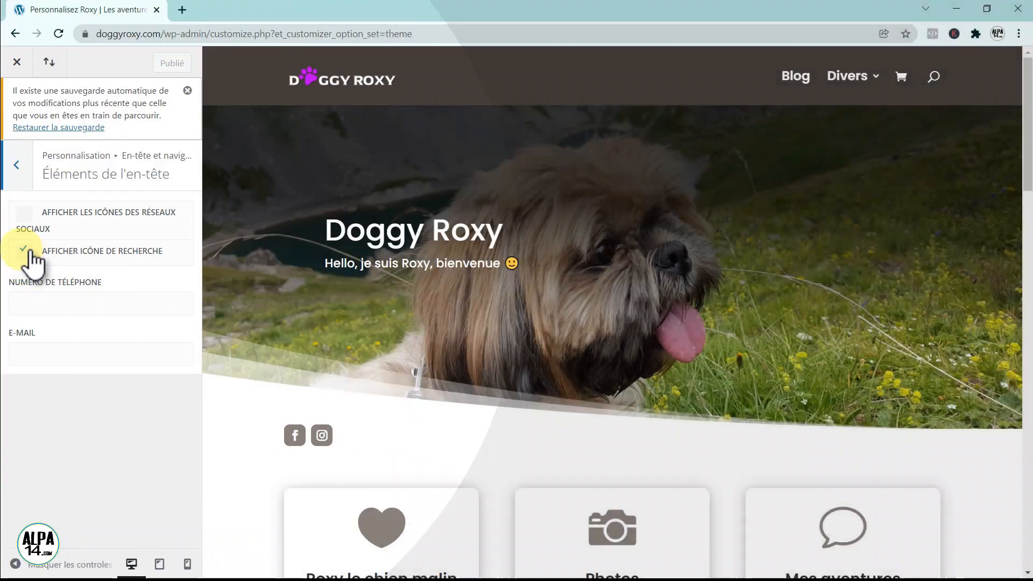
Hide the header's search icon, show it again, and leave the customizer without publishing.
left_click(30, 249)
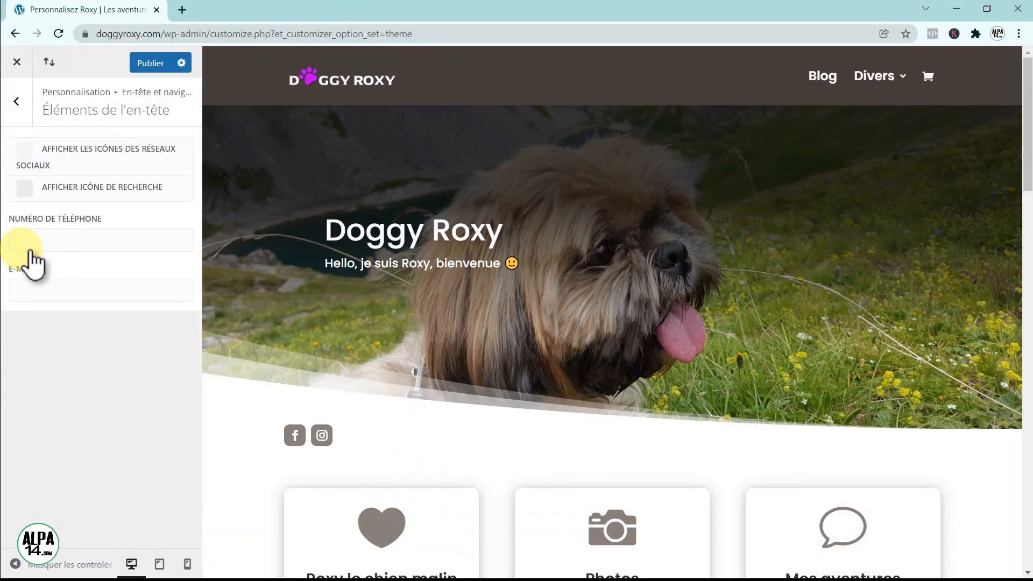
left_click(26, 193)
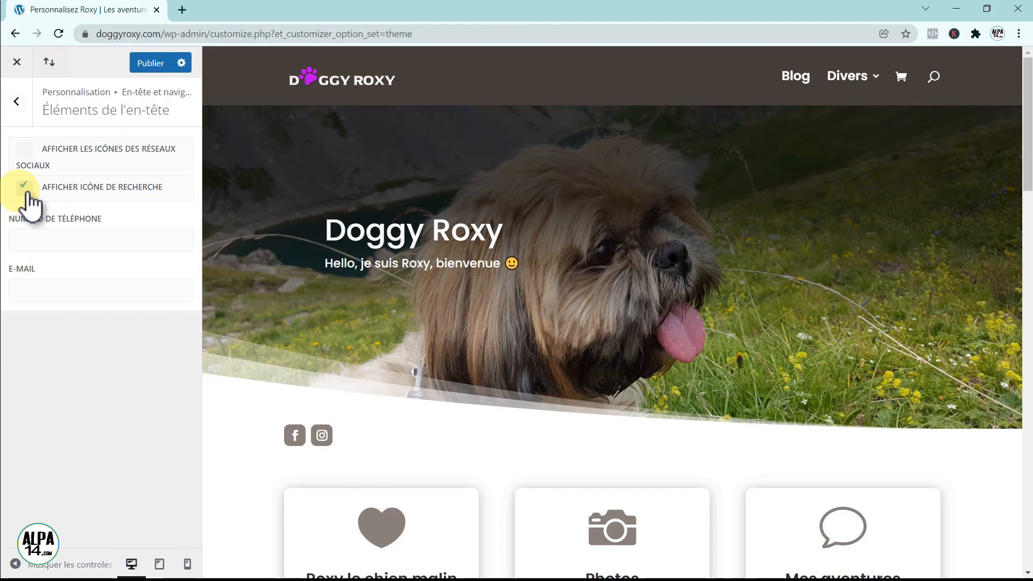
left_click(17, 63)
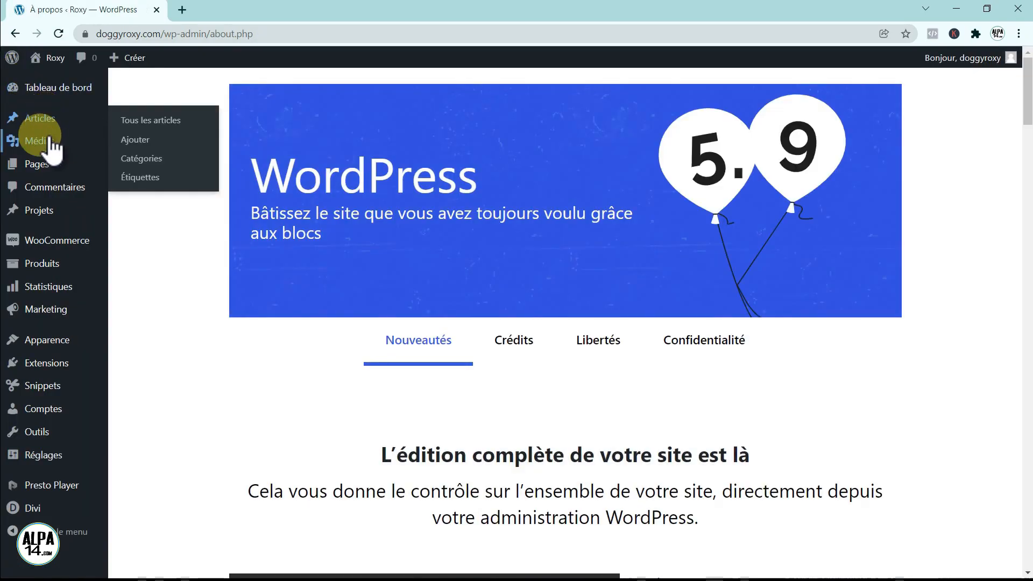
View the Accueil page on the live site from the list of all pages.
mouse_move(37, 165)
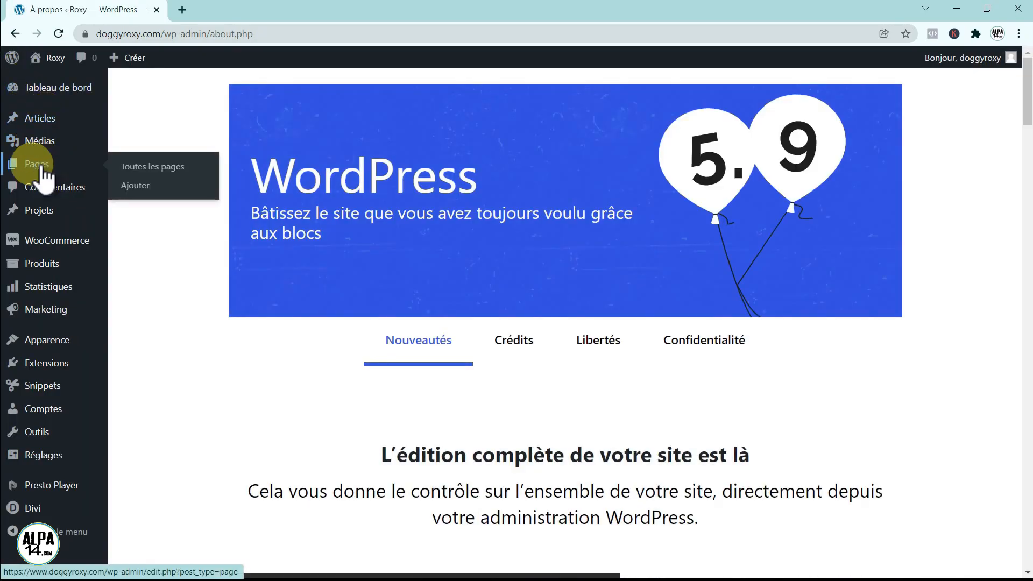
left_click(169, 167)
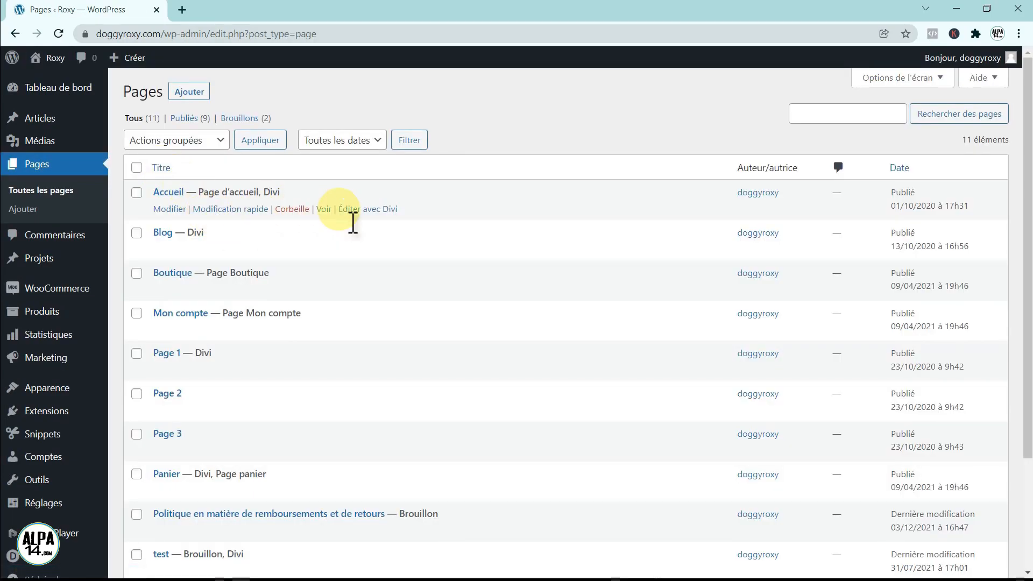
left_click(326, 210)
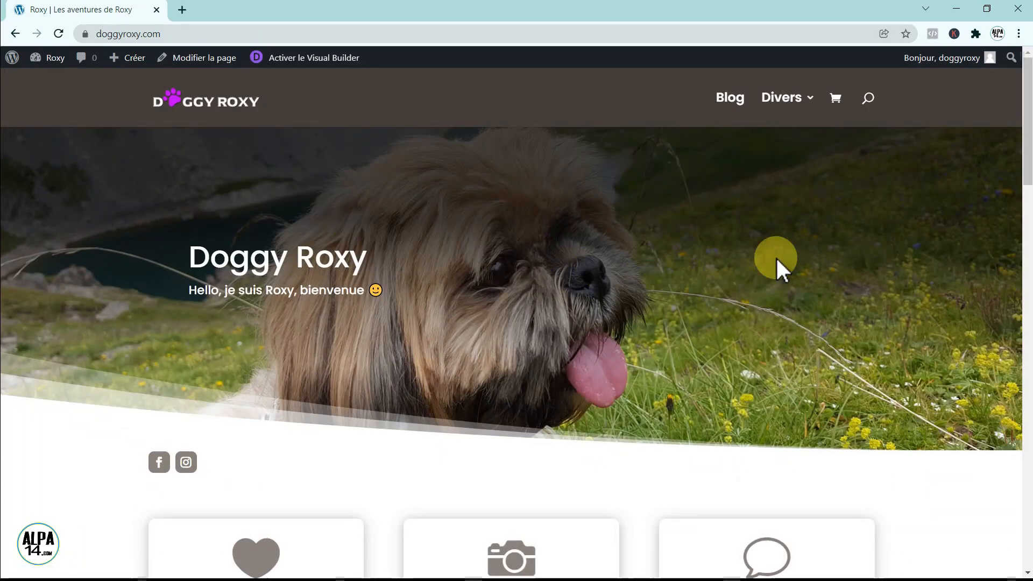
Search the site for "chien" from the header and look through the default results page.
left_click(873, 103)
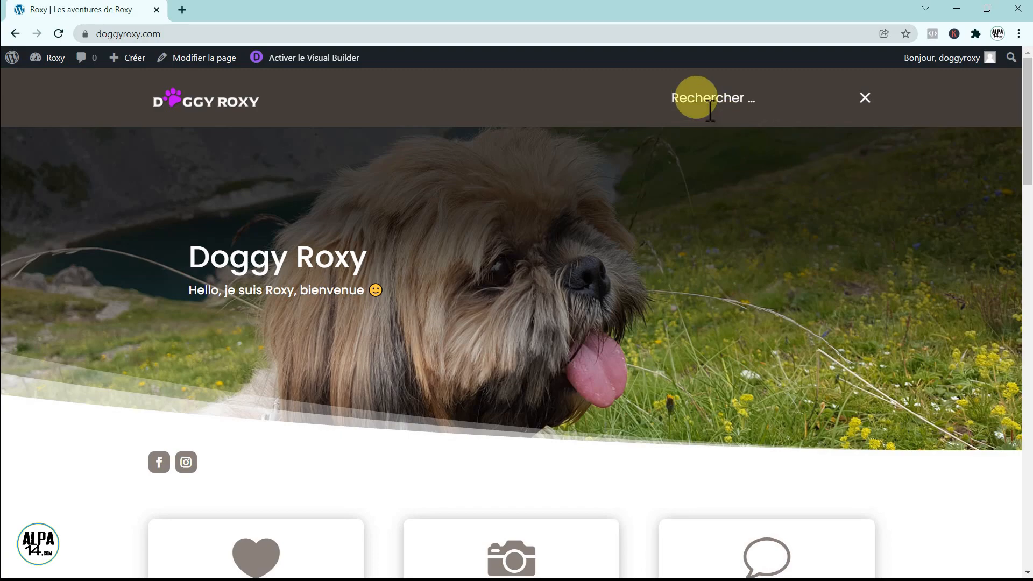
type("chi")
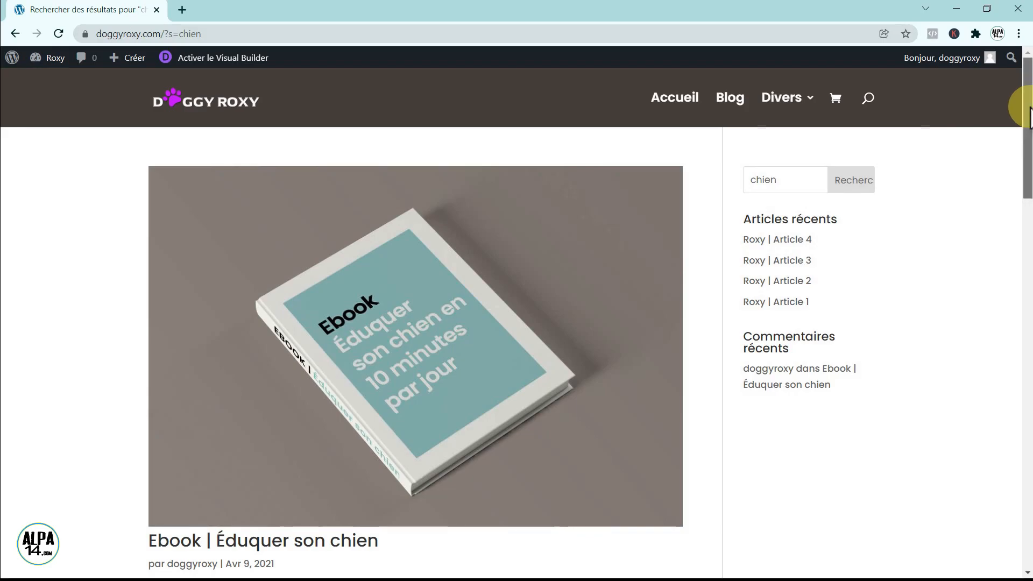
left_click_drag(1022, 111, 1029, 305)
scroll(1030, 308, "up", 10)
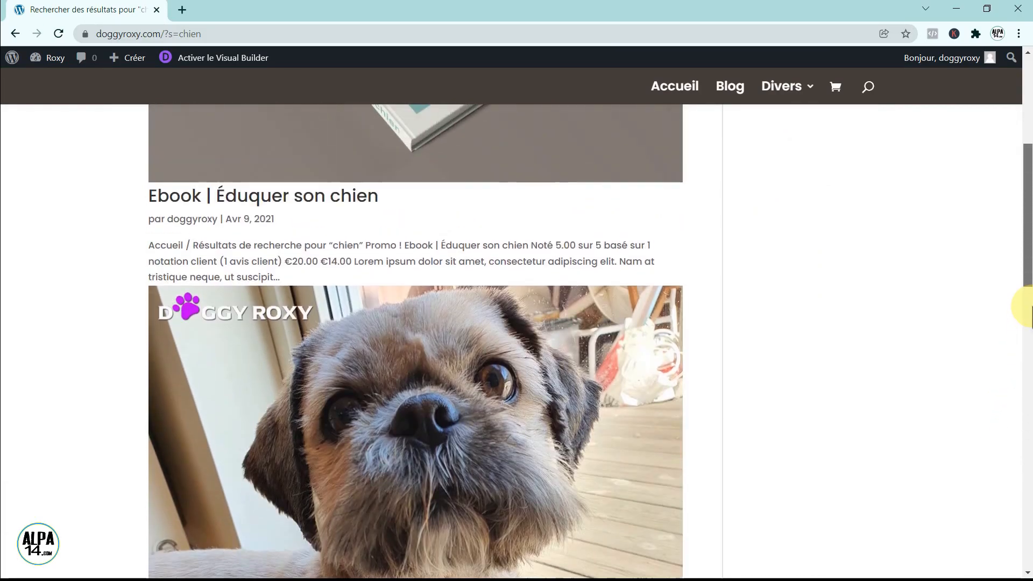
scroll(1031, 308, "up", 2)
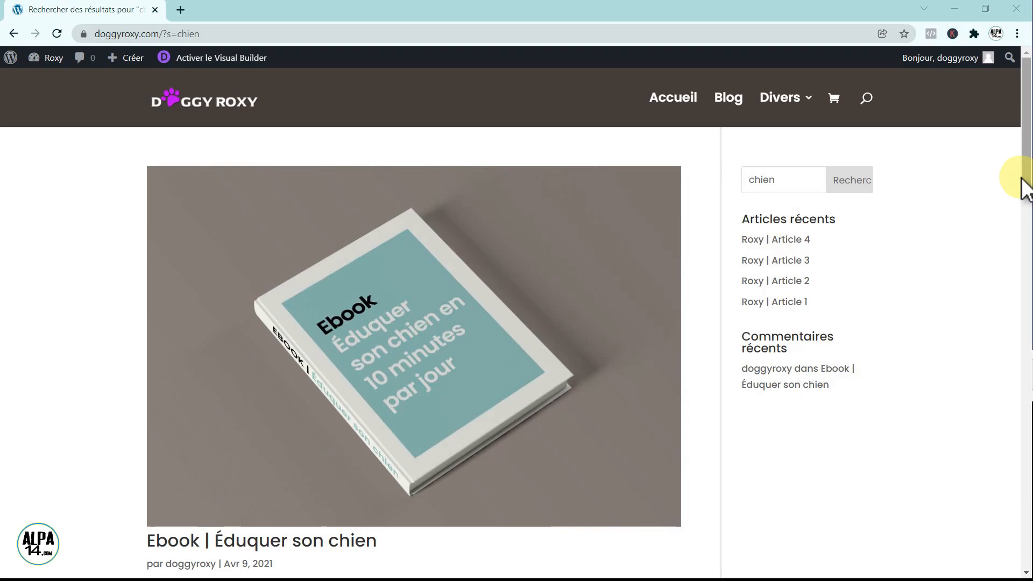
Open the Divi Theme Builder from the WordPress dashboard.
left_click(10, 57)
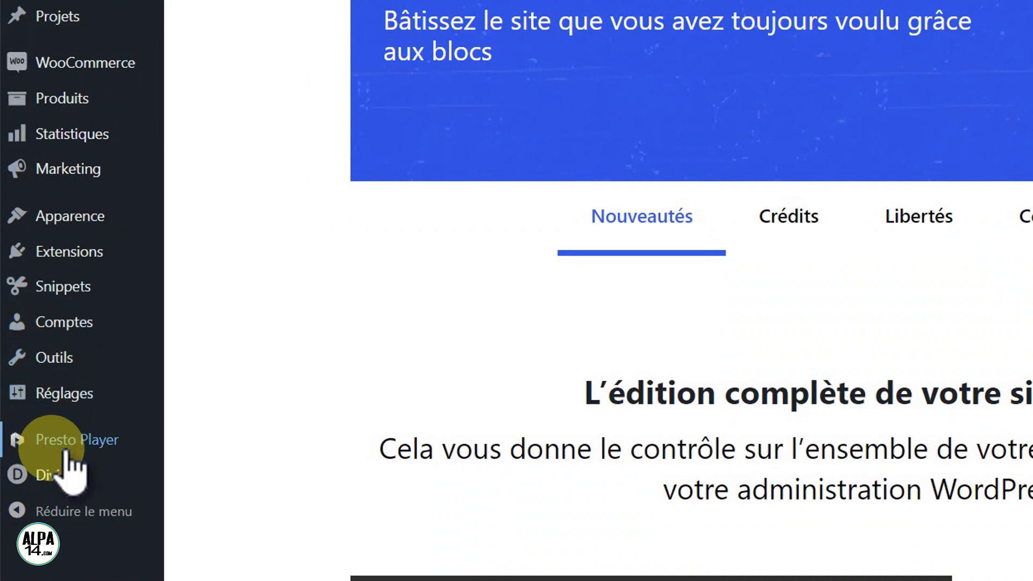
mouse_move(65, 475)
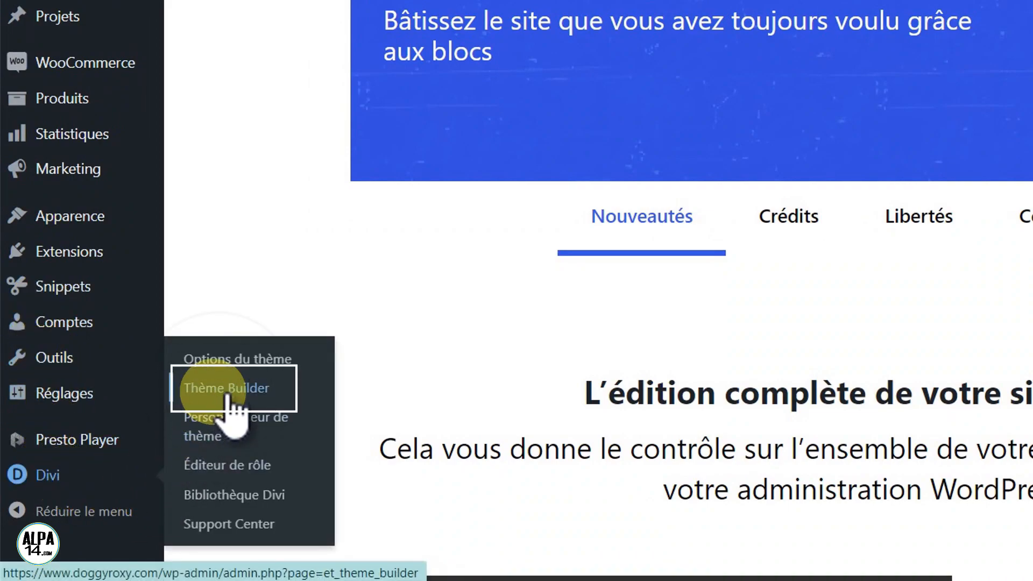
left_click(229, 395)
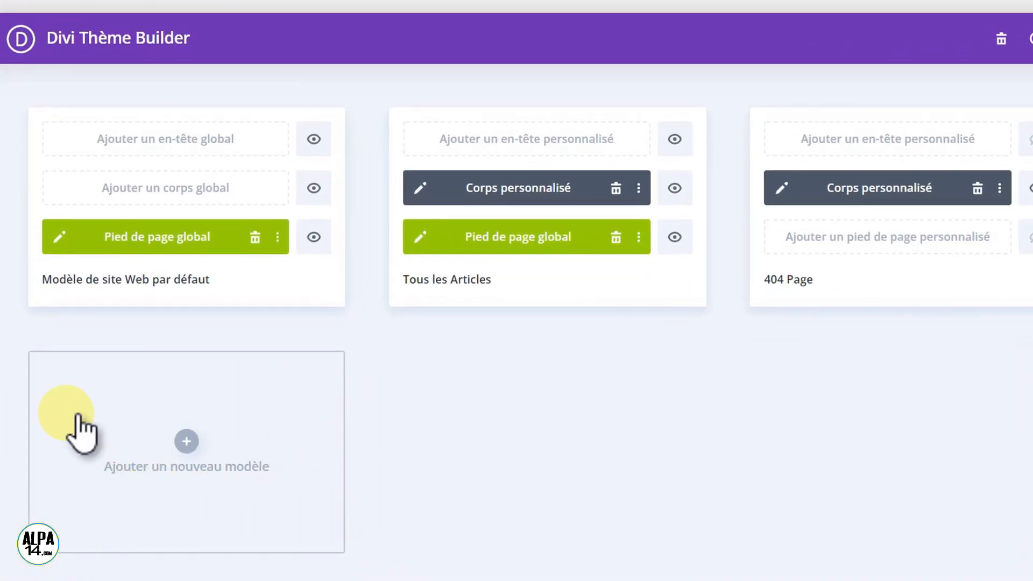
Create a new template assigned to Résultats de recherche and start building its custom body.
left_click(189, 442)
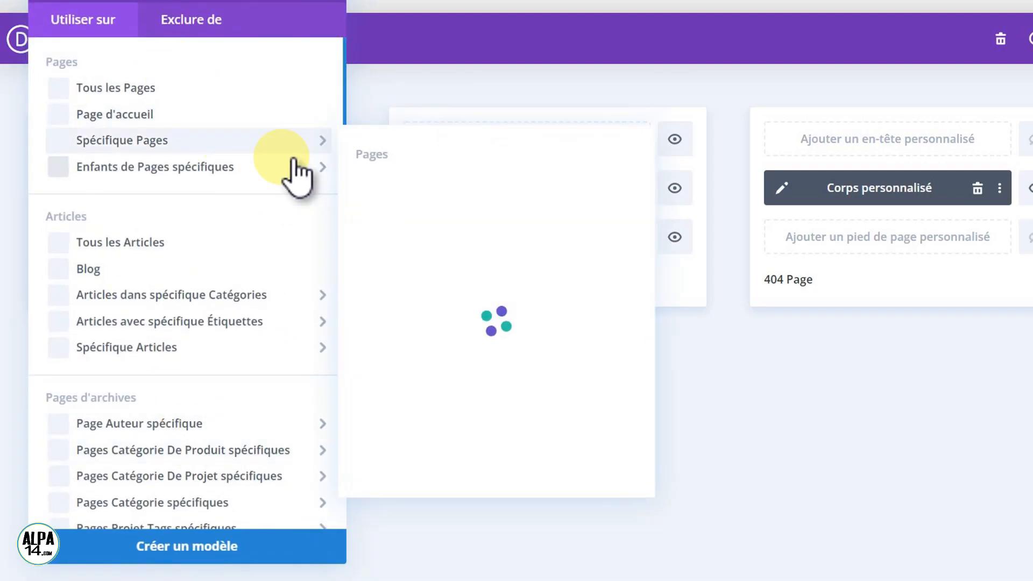
scroll(271, 247, "down", 10)
scroll(264, 280, "down", 8)
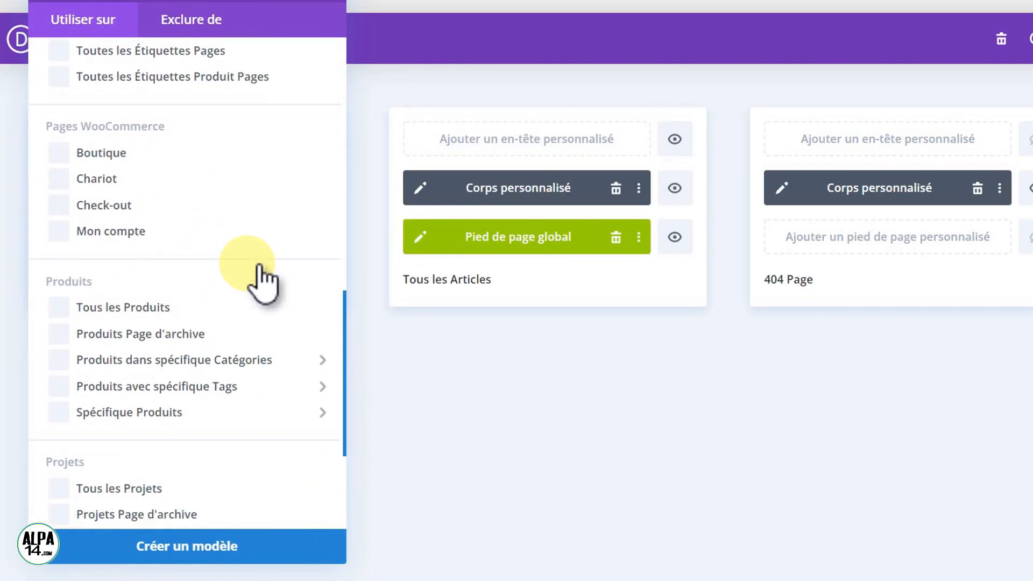
mouse_move(293, 404)
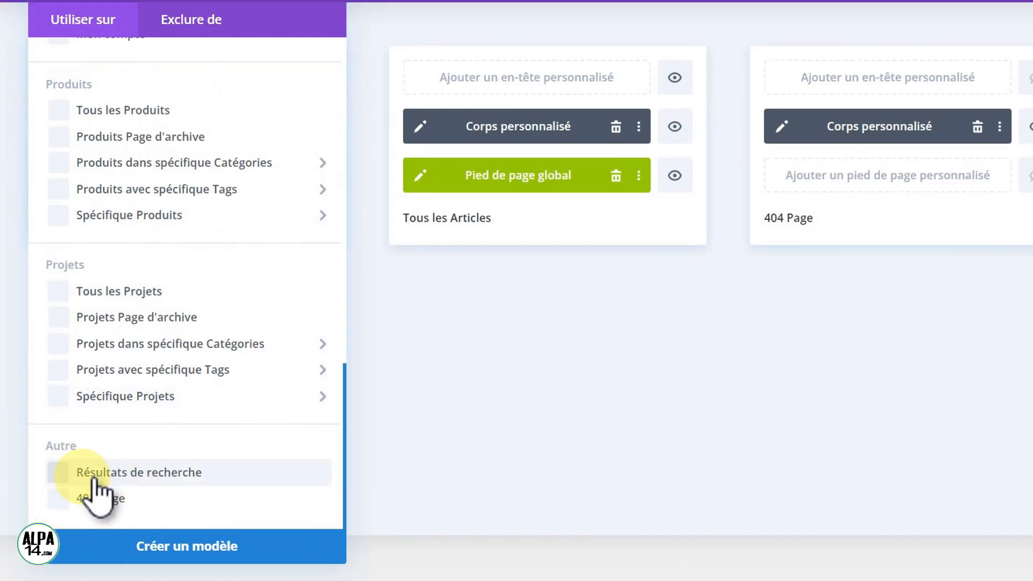
left_click(58, 473)
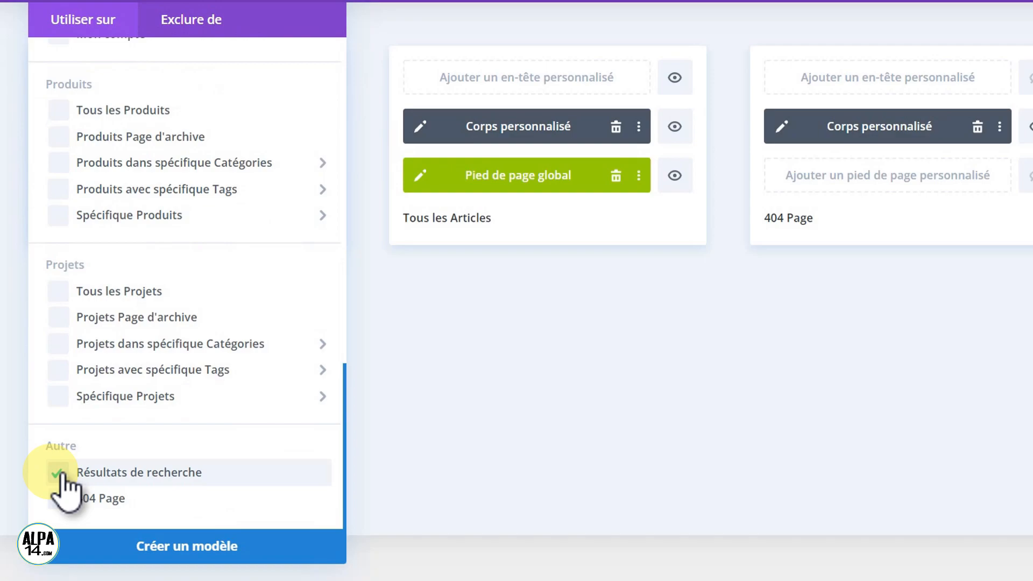
left_click(191, 550)
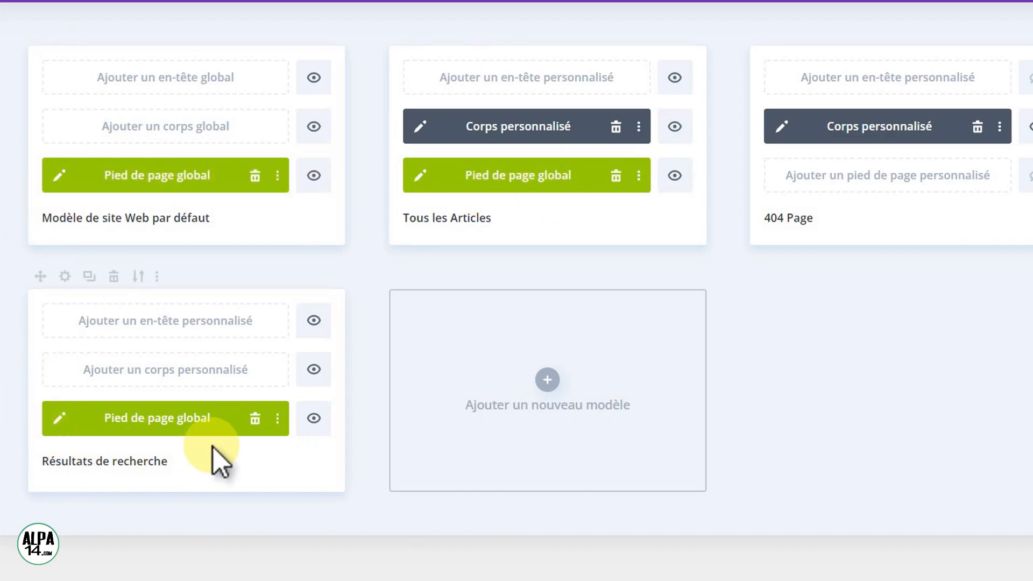
left_click(155, 371)
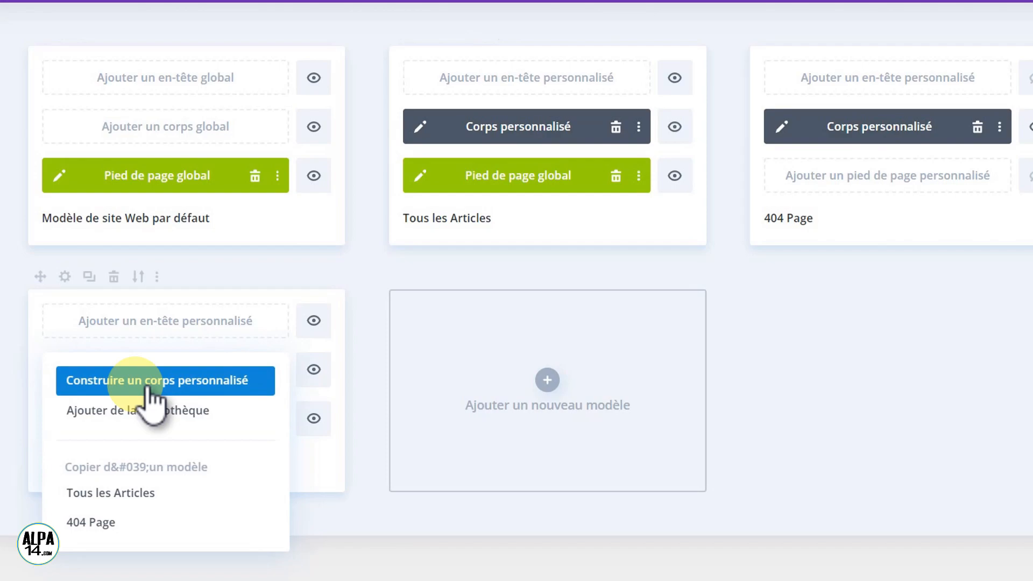
left_click(149, 392)
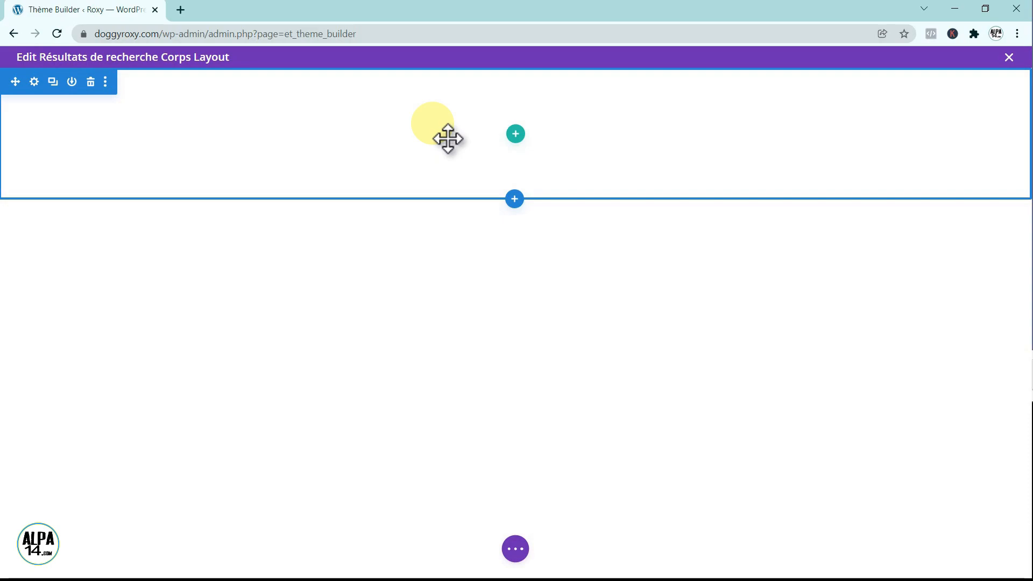
Set the background colour of the empty first section to #8a817c.
left_click(33, 82)
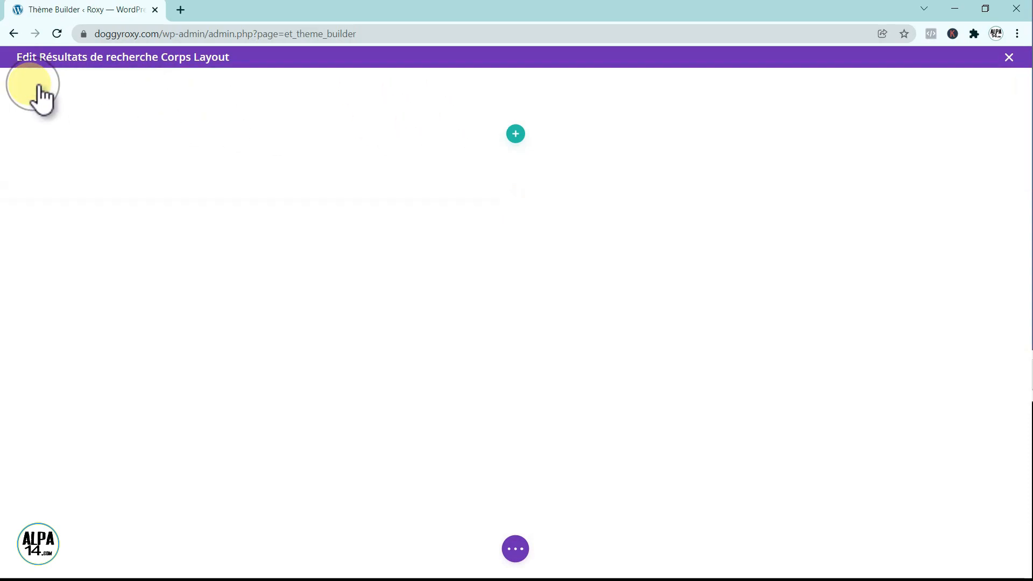
left_click_drag(878, 132, 207, 124)
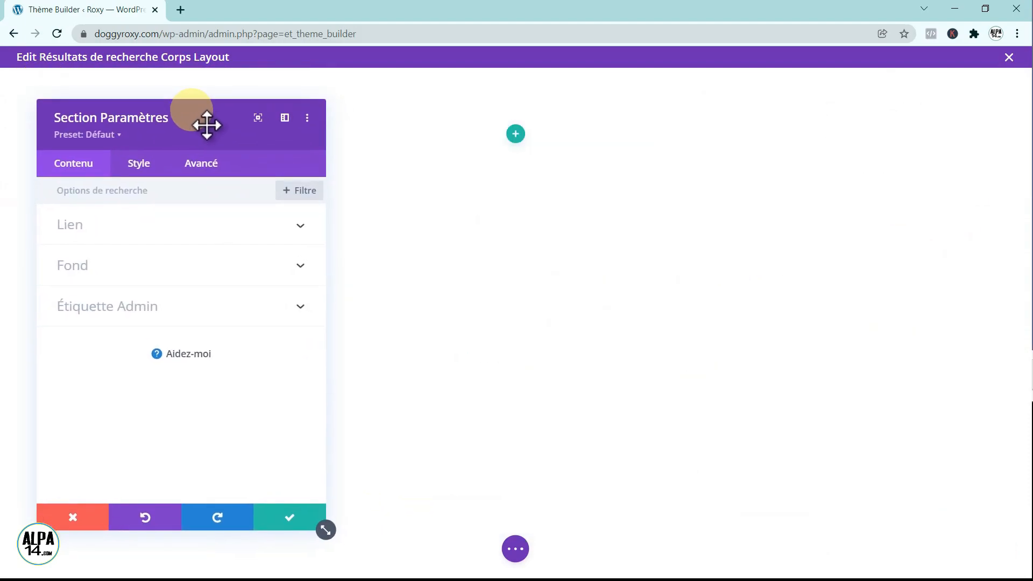
left_click(156, 267)
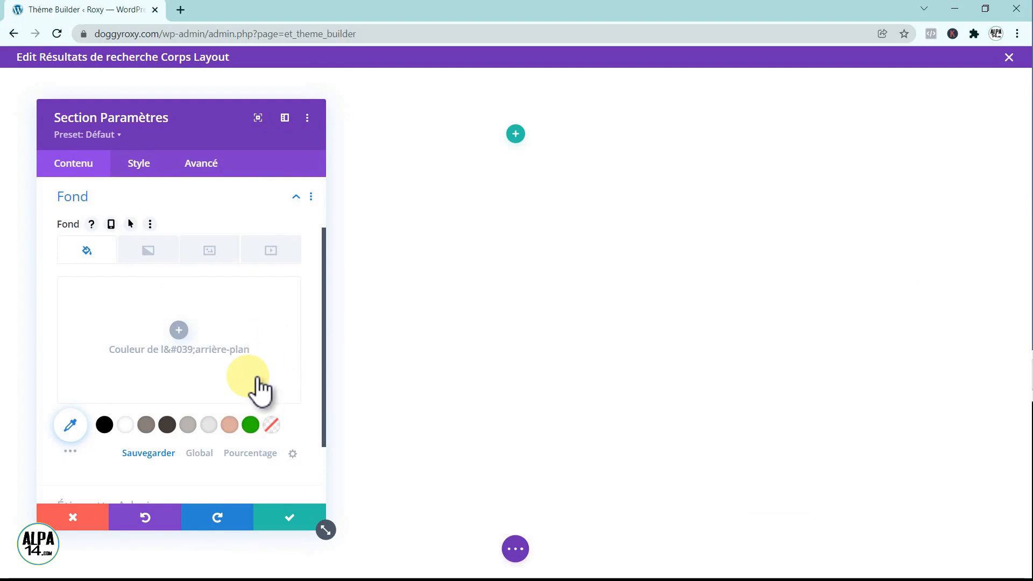
left_click(148, 426)
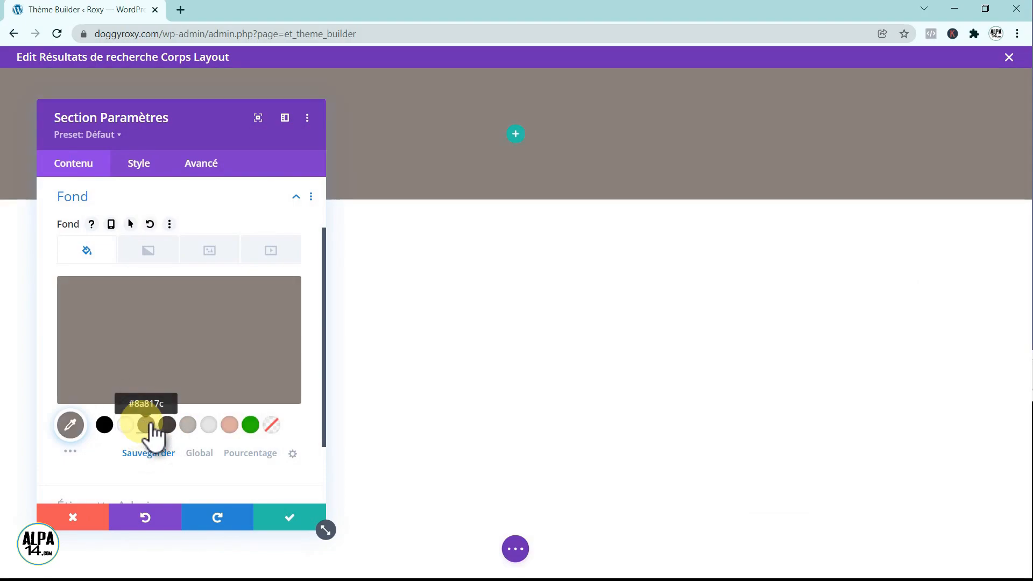
Give the section a bottom divider in the layered curve style that slopes down towards the right.
left_click(146, 171)
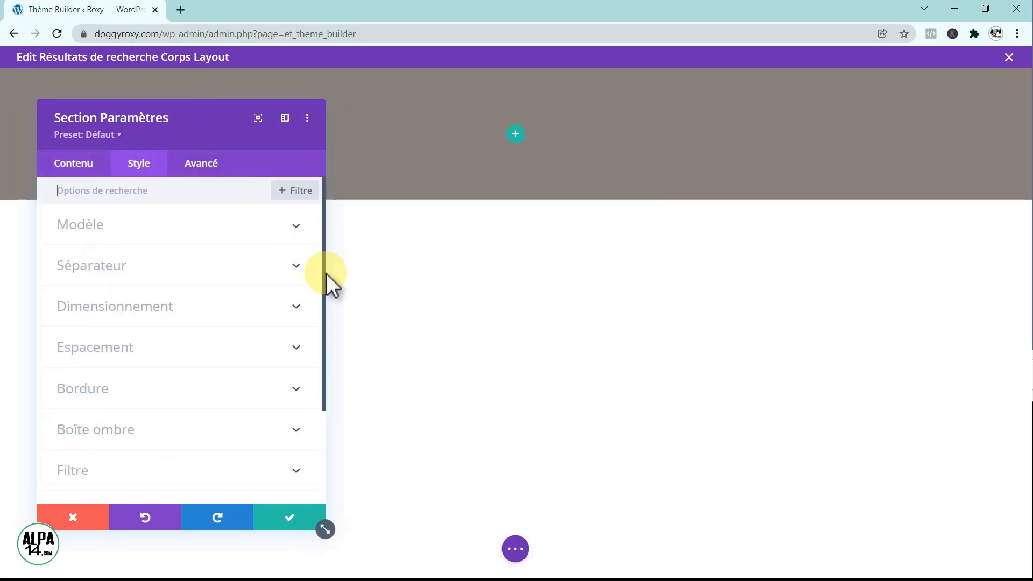
left_click_drag(324, 272, 325, 276)
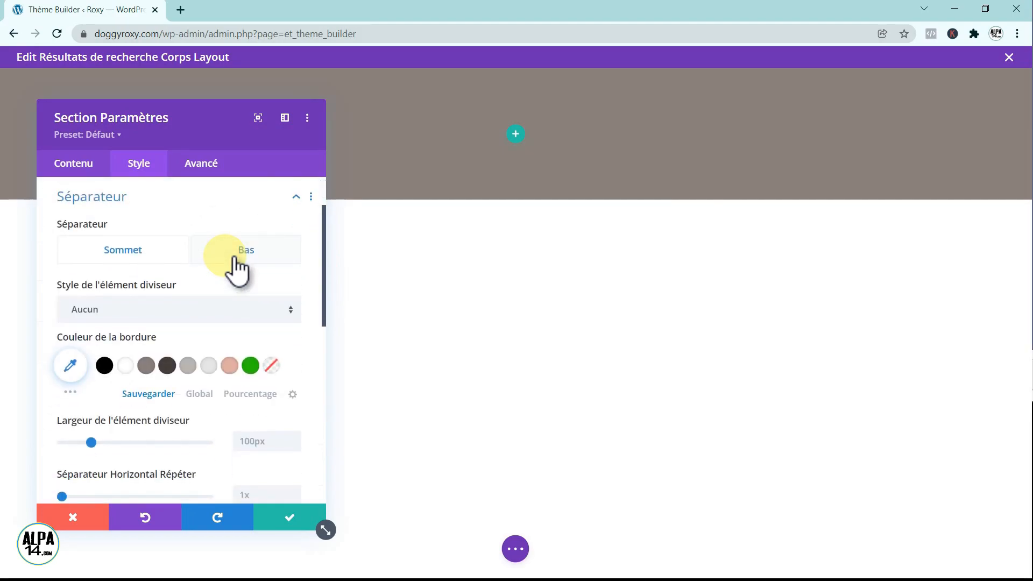
left_click(243, 260)
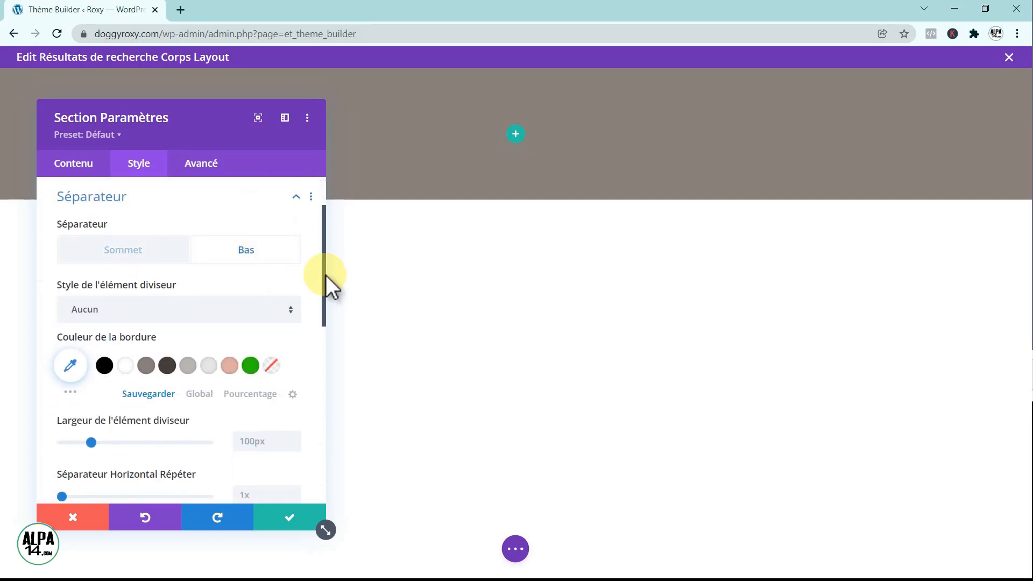
scroll(326, 276, "down", 1)
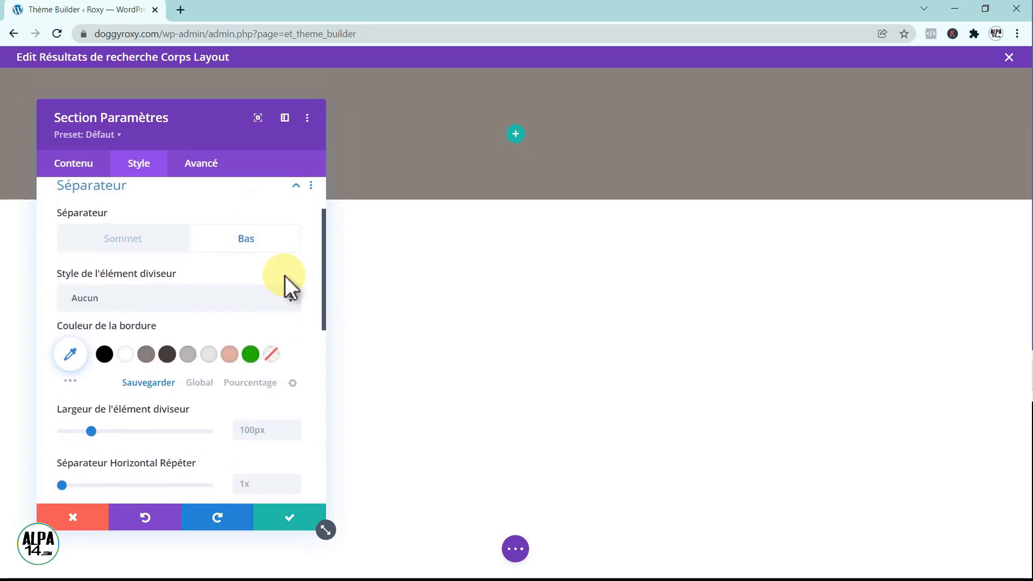
left_click(297, 305)
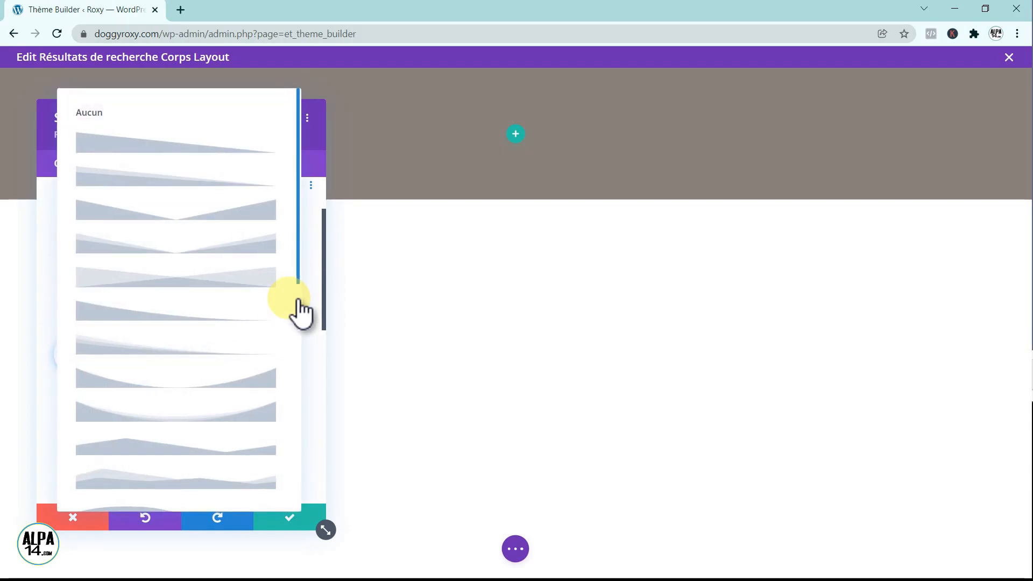
left_click(141, 360)
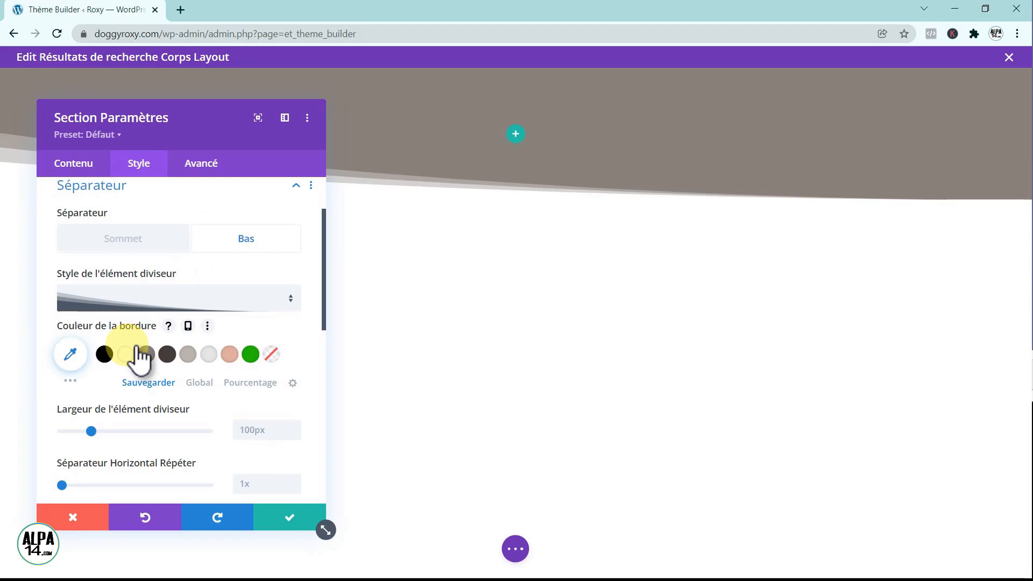
Save the section settings and add a single-column row containing a Résumé module to the section.
left_click(295, 518)
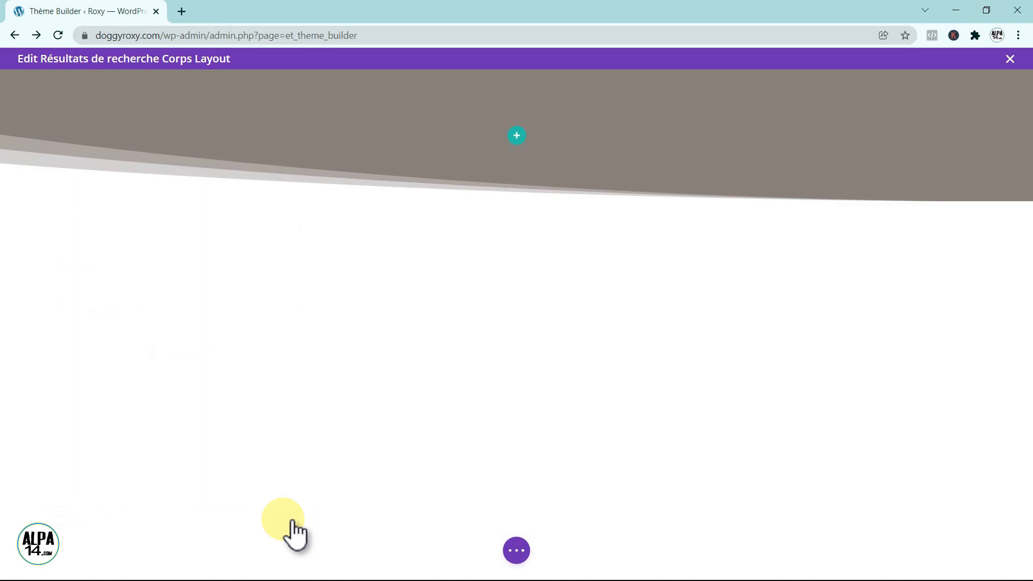
left_click(517, 135)
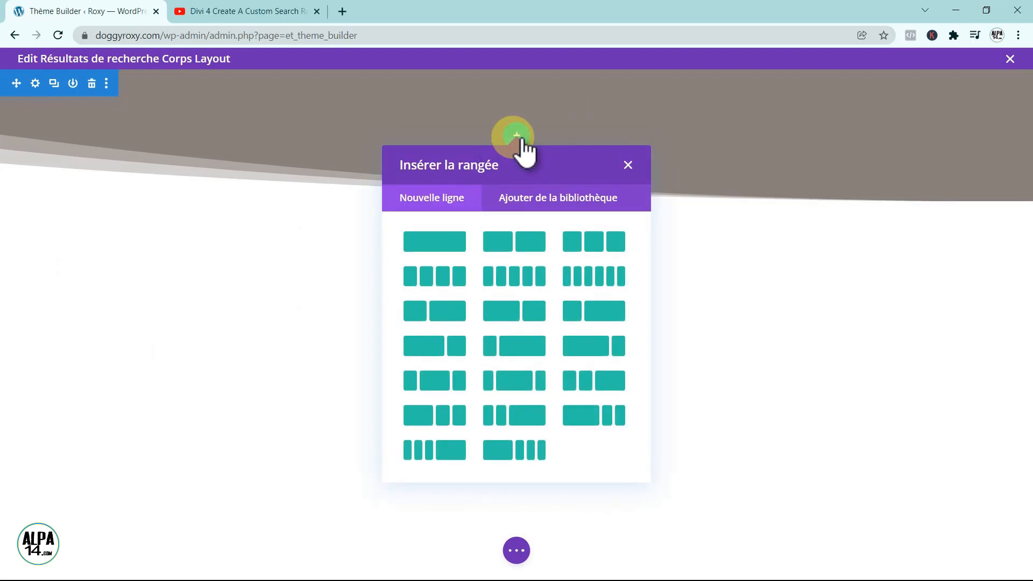
left_click(444, 244)
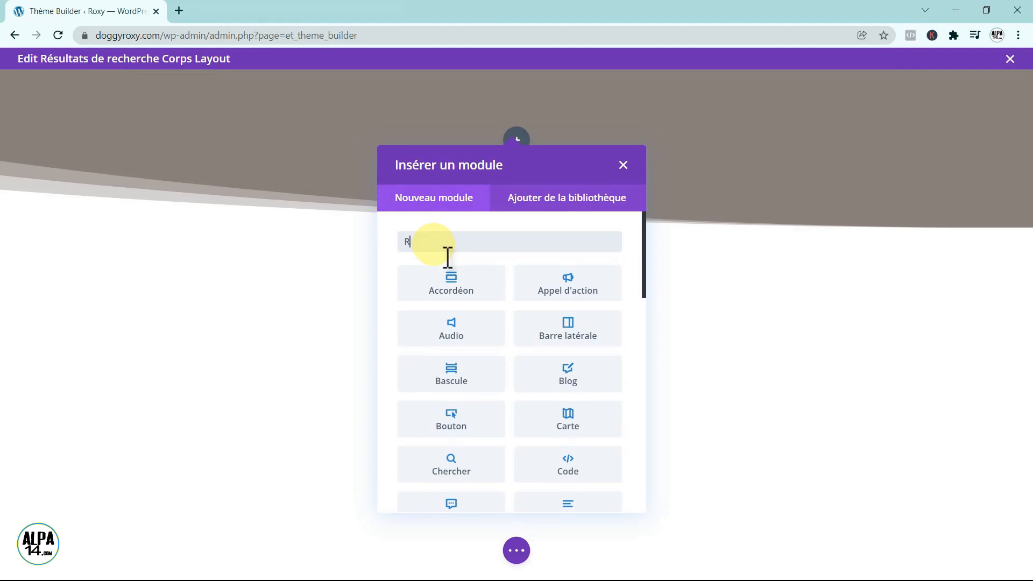
type("Rés")
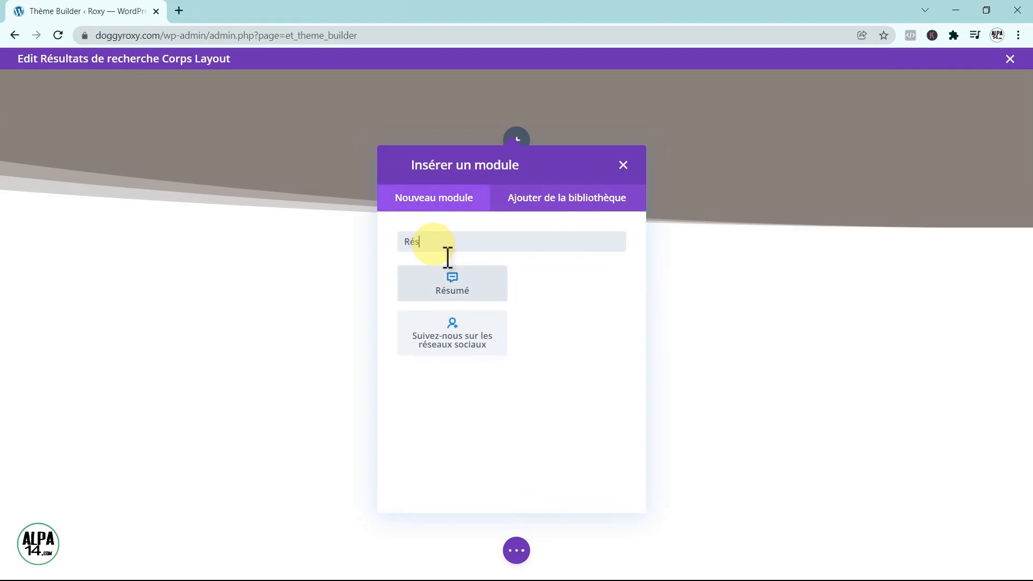
left_click(457, 297)
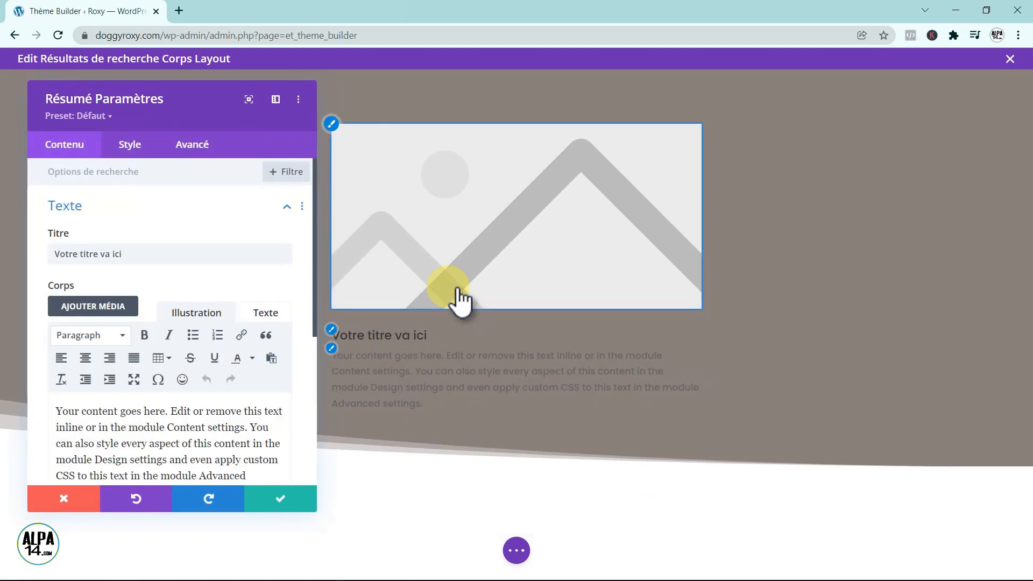
Delete the placeholder body text of the Résumé module.
scroll(314, 301, "down", 1)
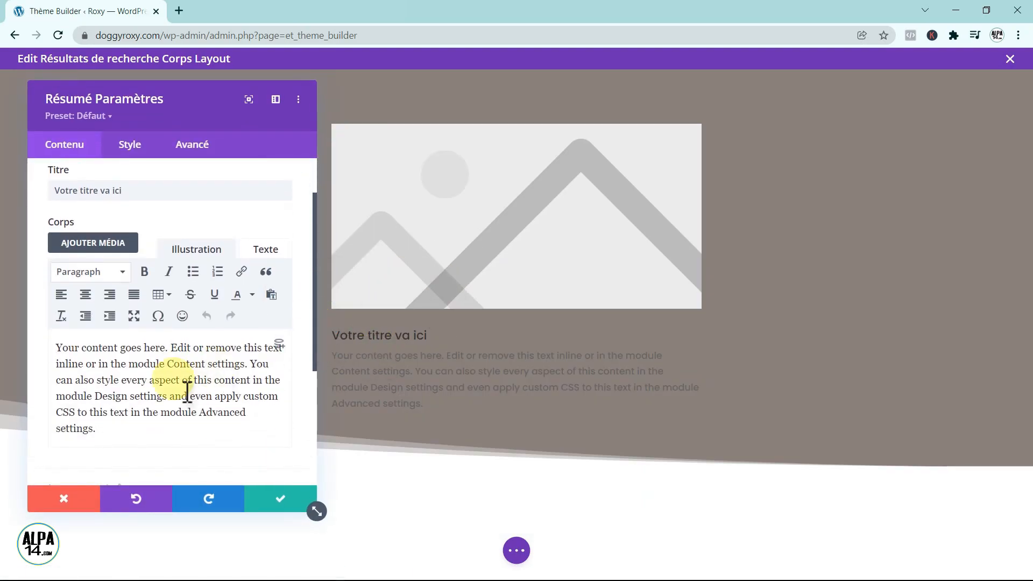
left_click_drag(120, 434, 59, 346)
key("BackSpace")
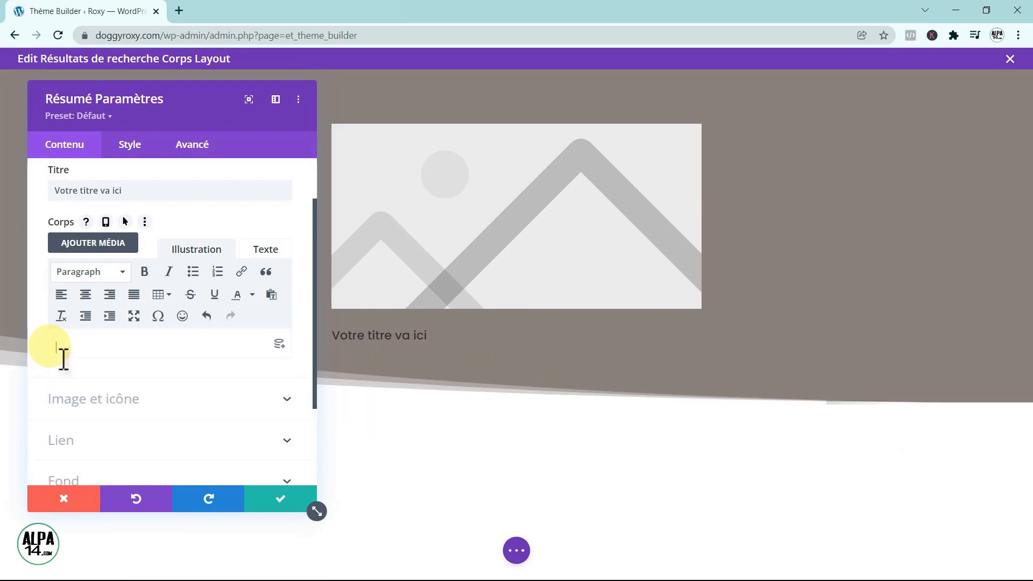
Switch the Résumé module from an image to an icon and choose the plain magnifying glass.
left_click(205, 412)
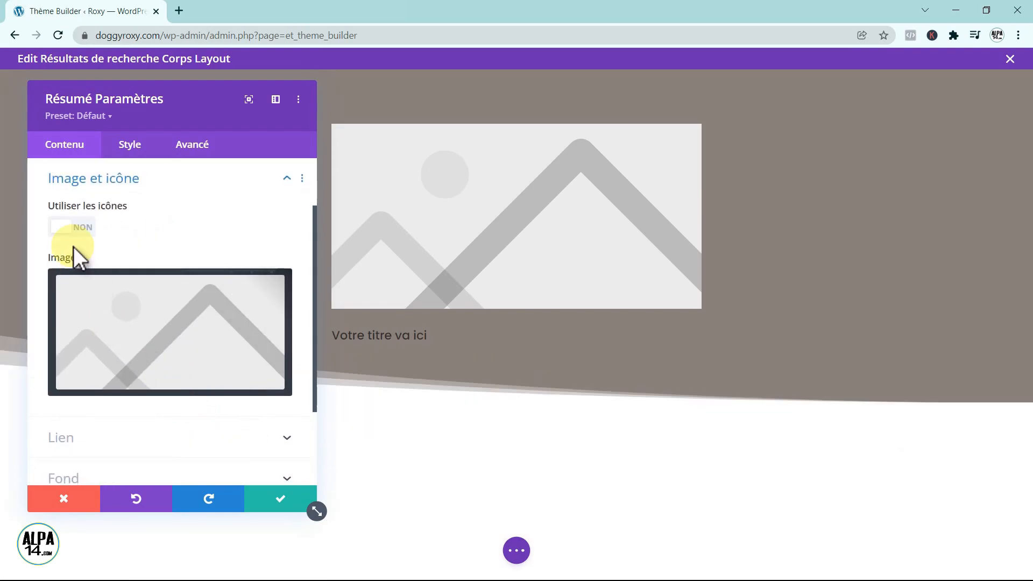
left_click(89, 227)
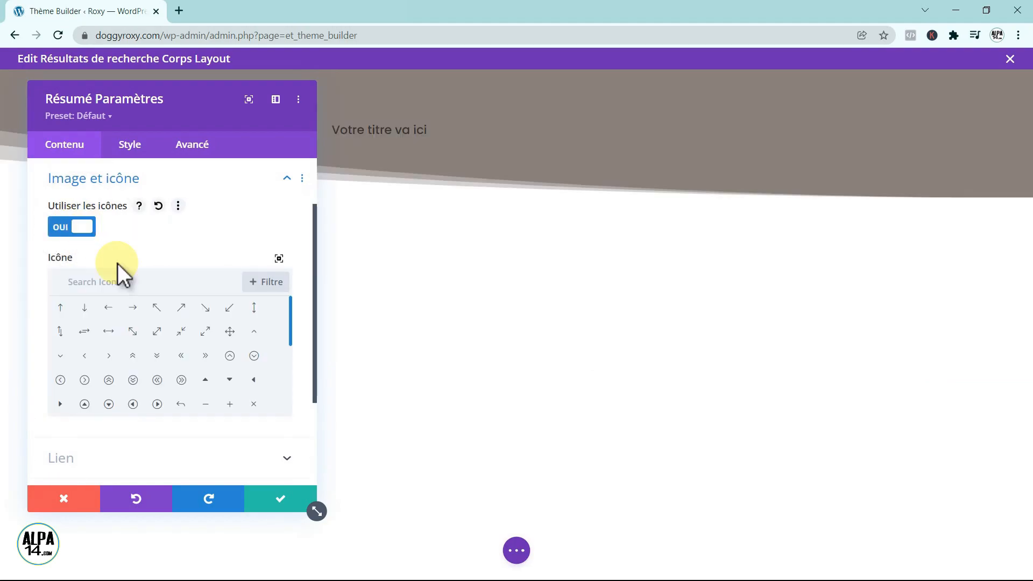
left_click_drag(290, 324, 292, 344)
left_click(231, 339)
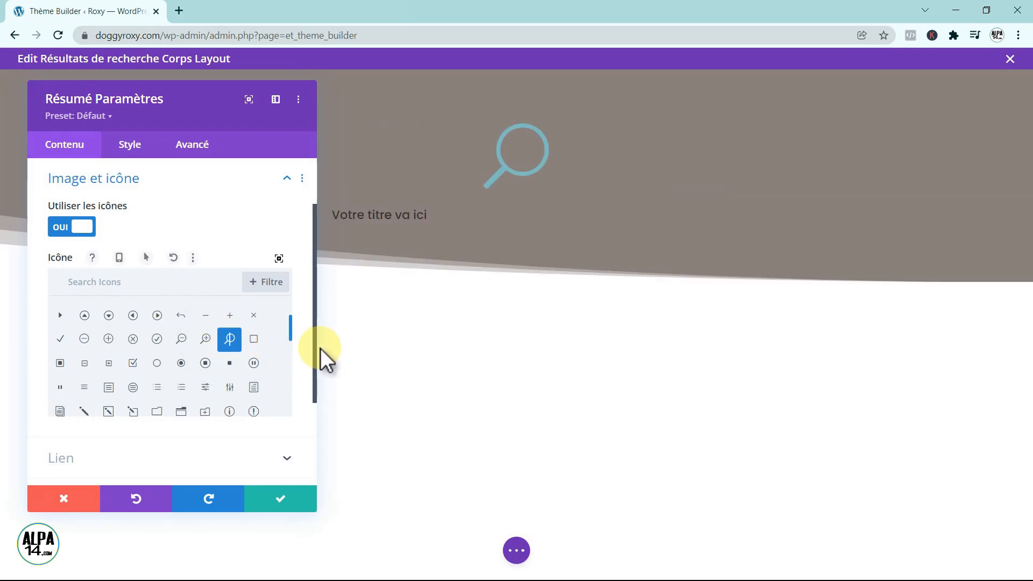
scroll(318, 377, "down", 1)
scroll(318, 378, "up", 3)
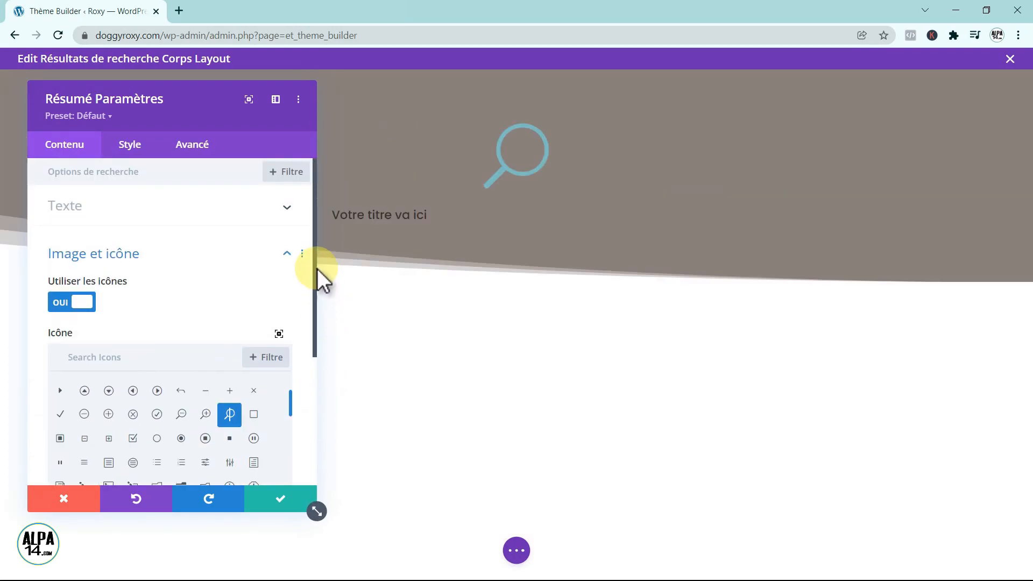
Clear the placeholder title of the Résumé module.
left_click(287, 214)
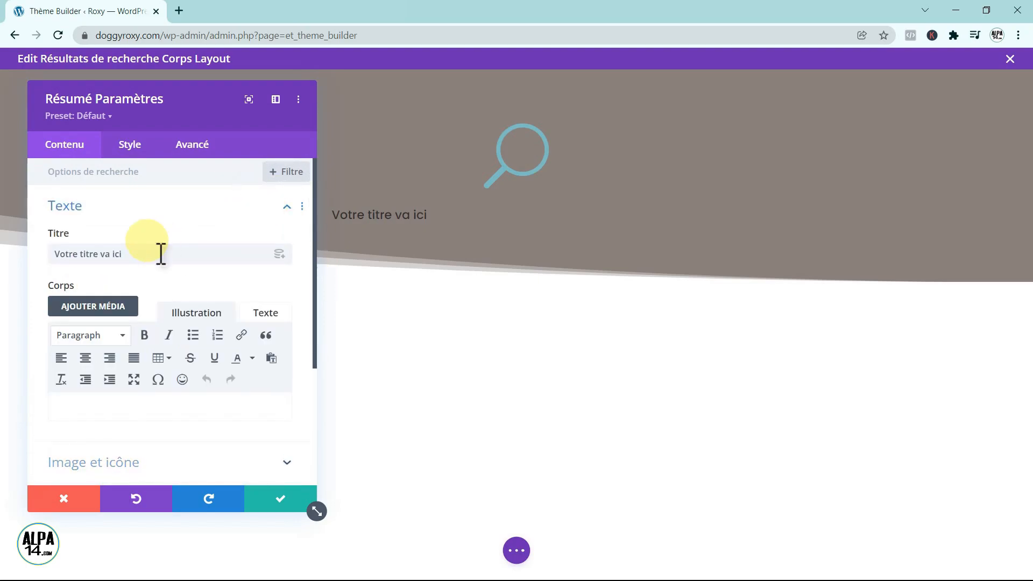
left_click_drag(146, 261, 10, 248)
key("BackSpace")
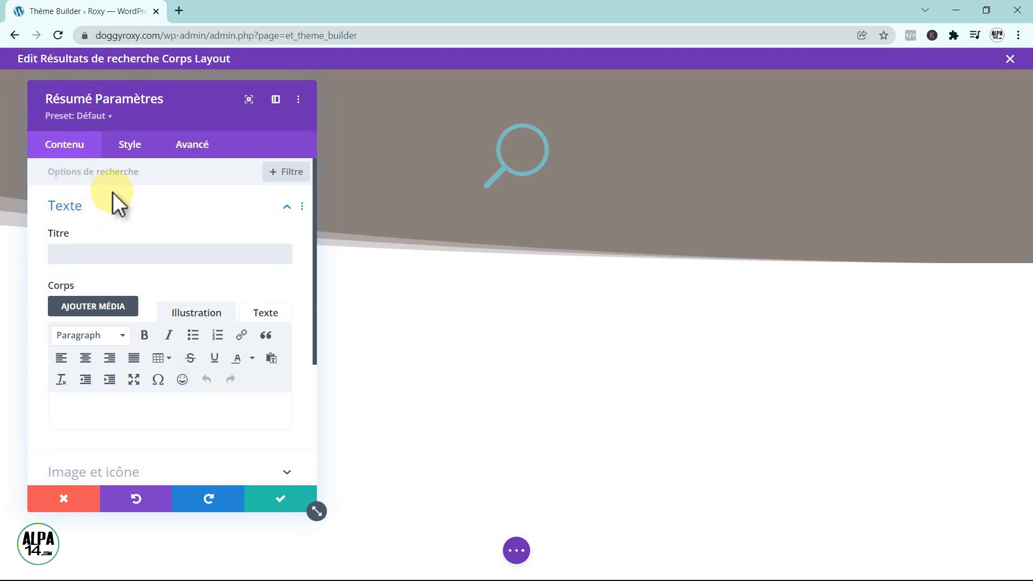
Colour the magnifying glass icon white, set its width to 51px and save the module.
left_click(130, 145)
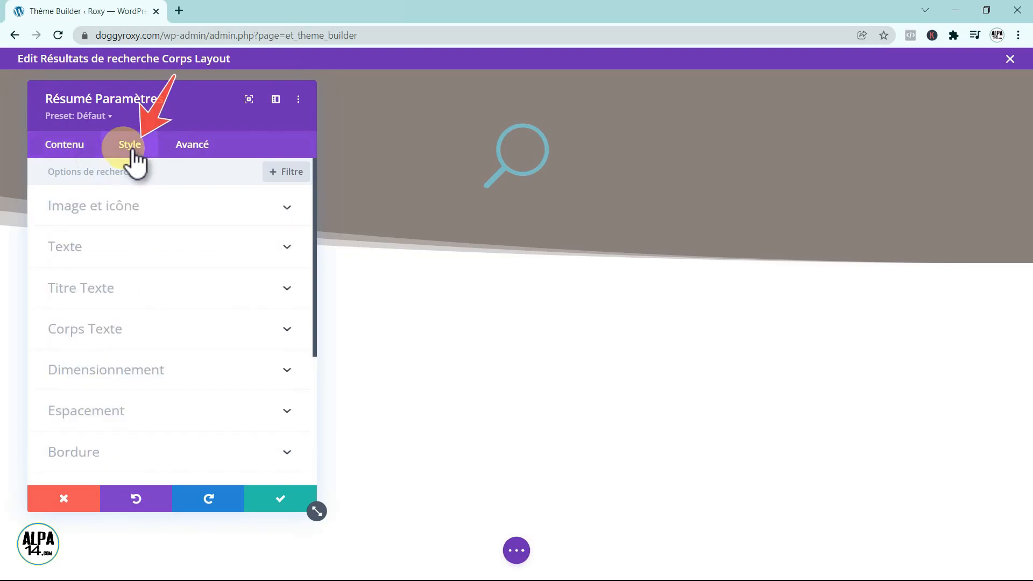
left_click(178, 209)
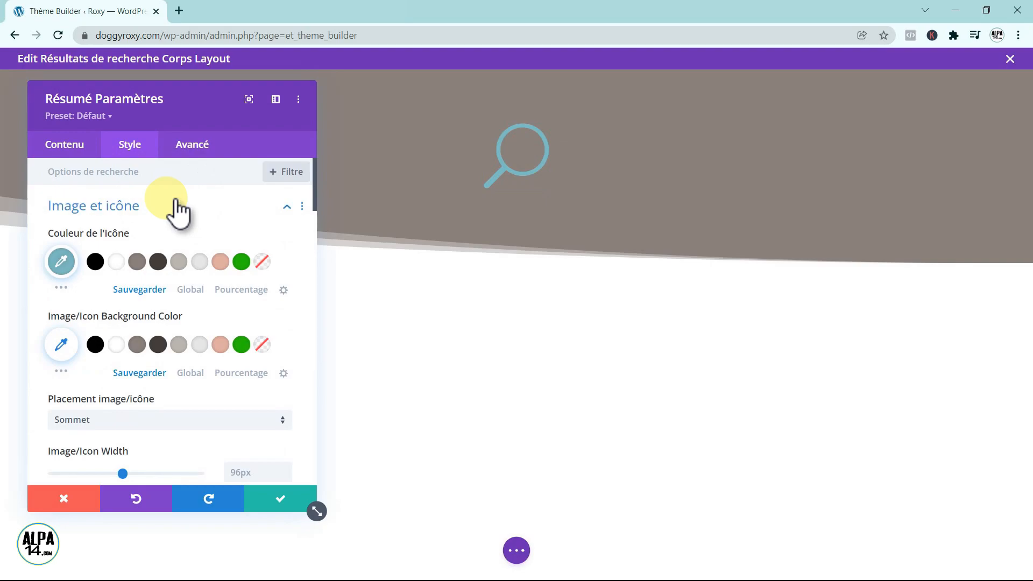
left_click(116, 262)
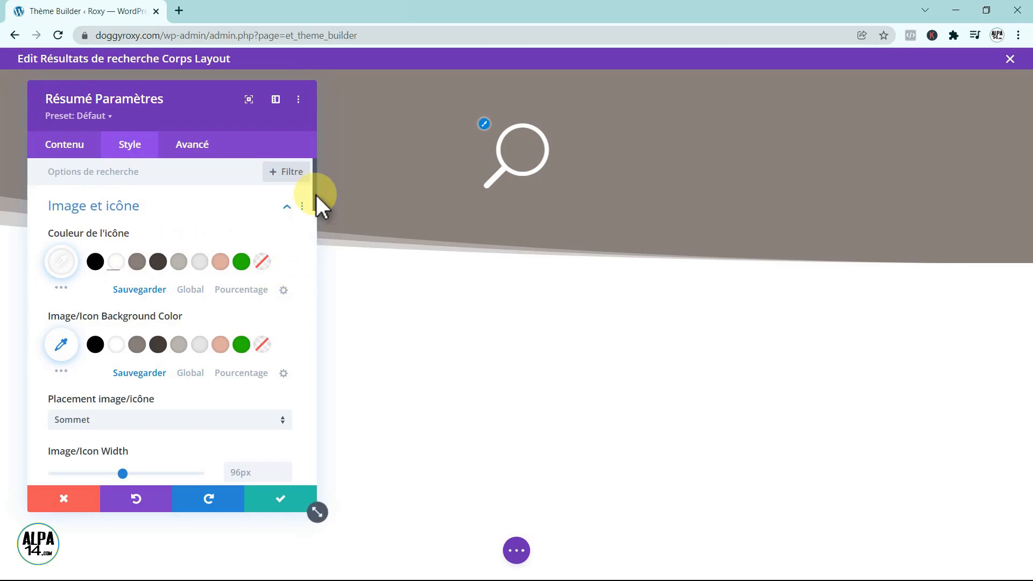
left_click_drag(314, 192, 315, 209)
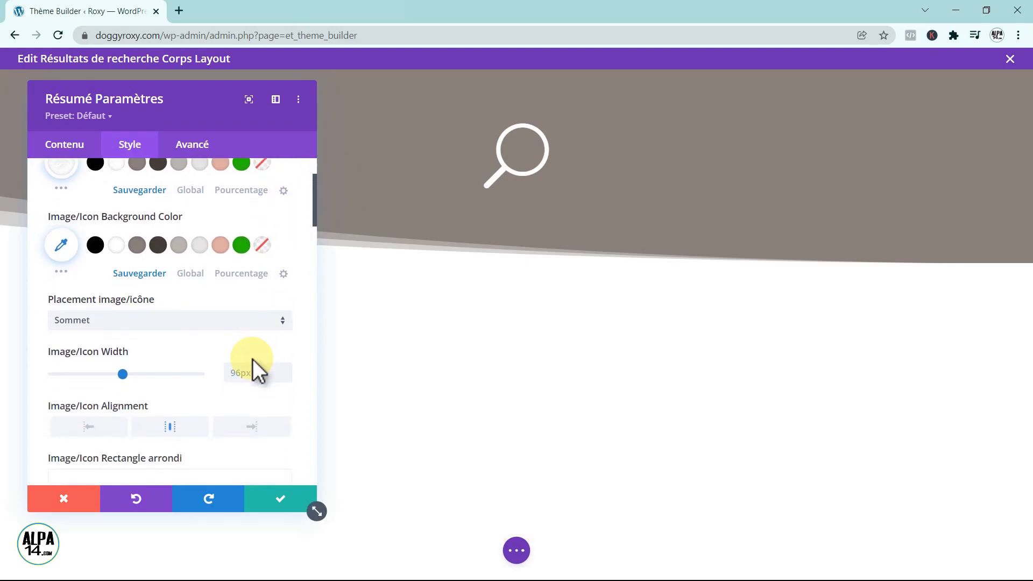
left_click_drag(121, 376, 90, 378)
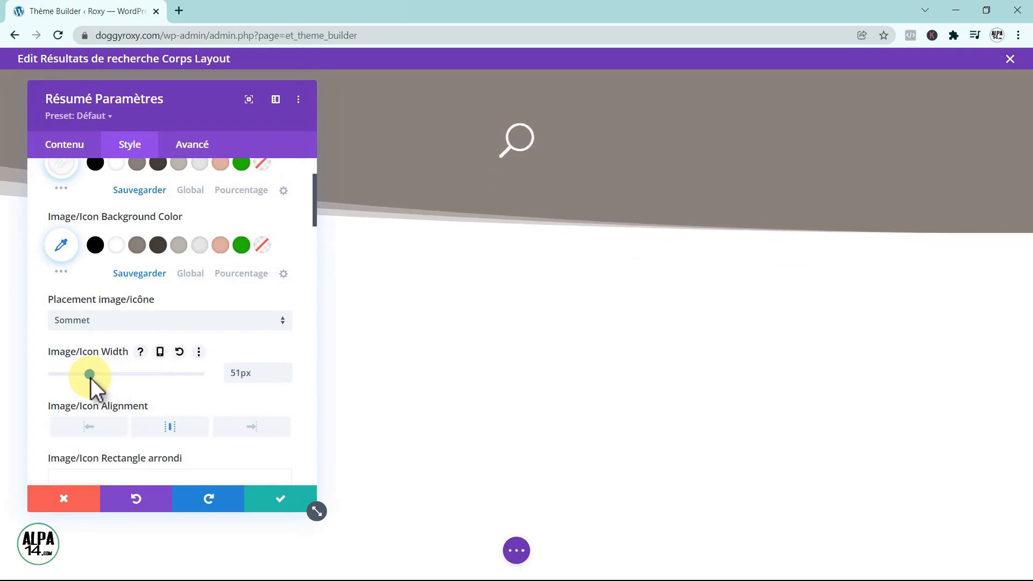
left_click(287, 506)
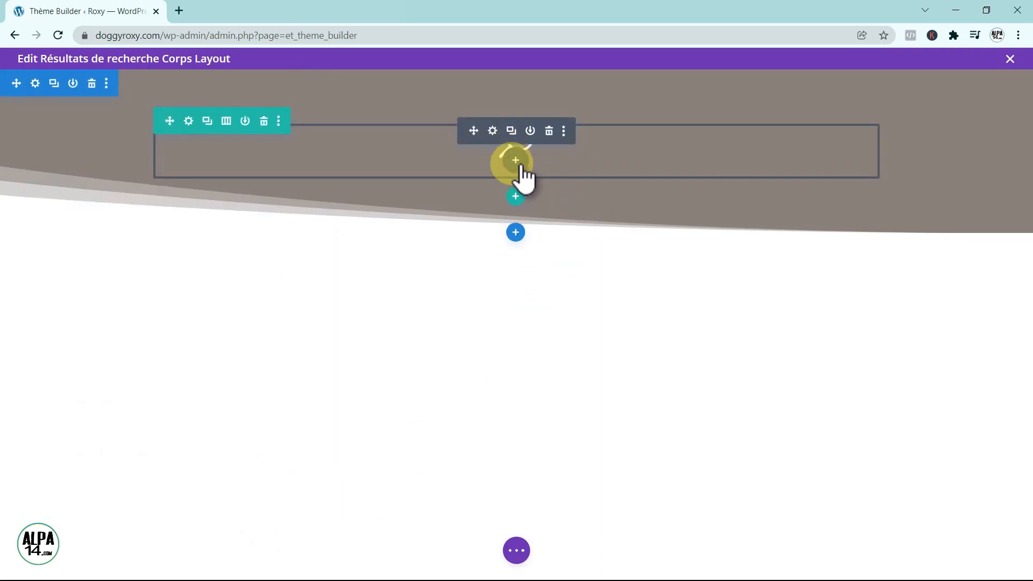
Add a Texte module directly below the magnifying glass icon.
left_click(516, 162)
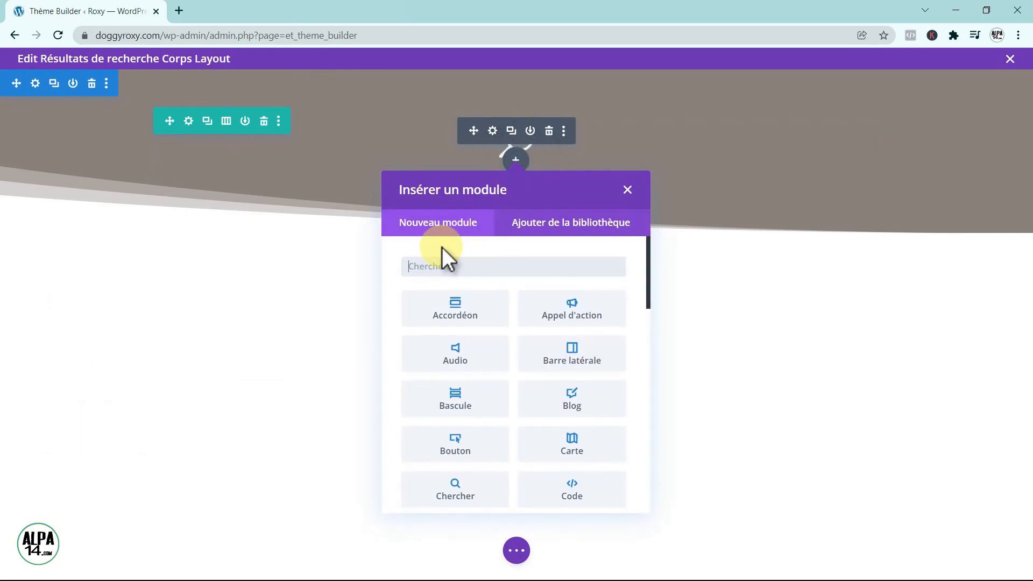
type("t")
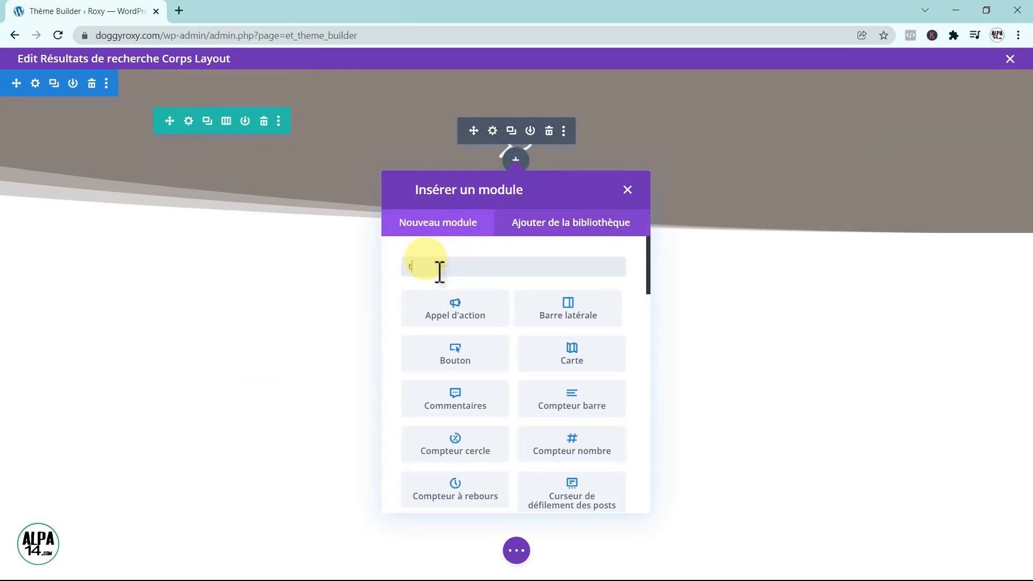
type("ext")
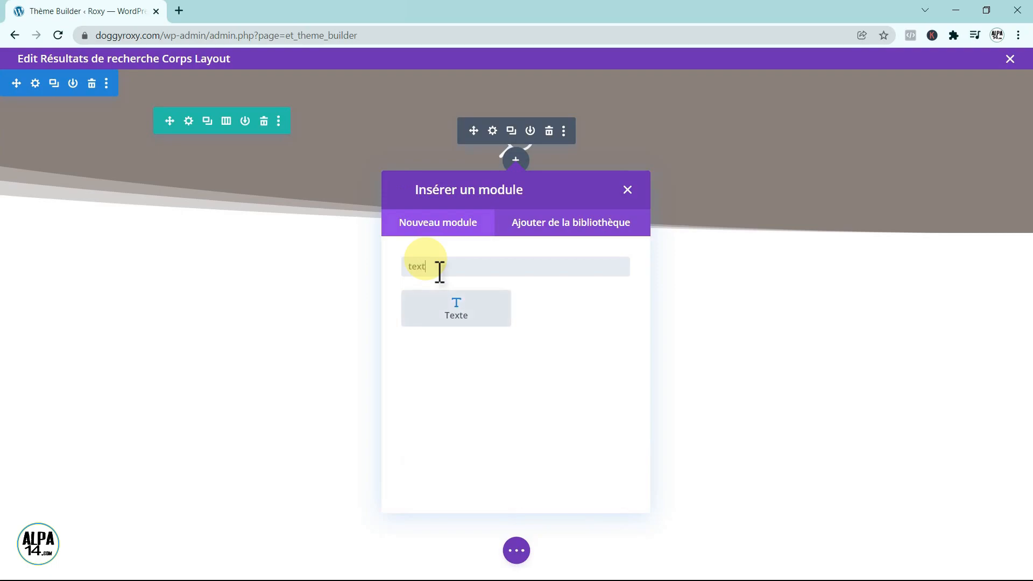
left_click(460, 317)
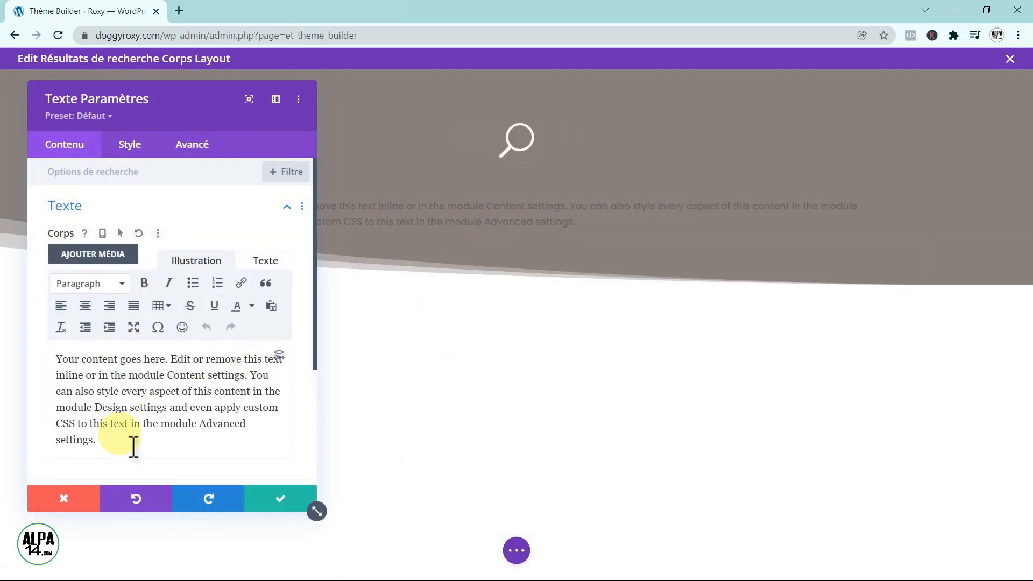
Replace the Texte module's placeholder body with the dynamic content Poster / Titre de l'archive.
left_click_drag(97, 440, 52, 373)
key("BackSpace")
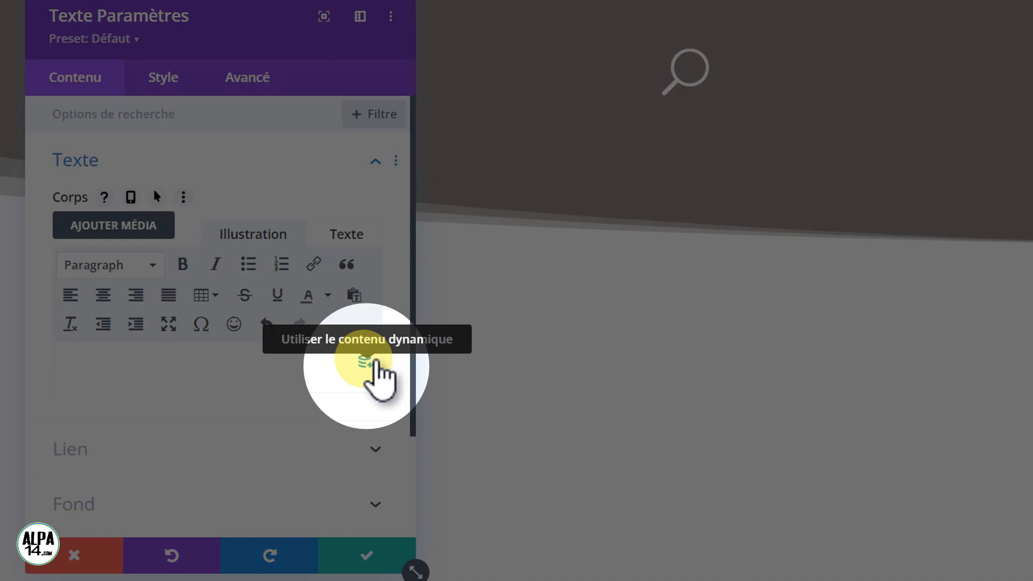
left_click(366, 360)
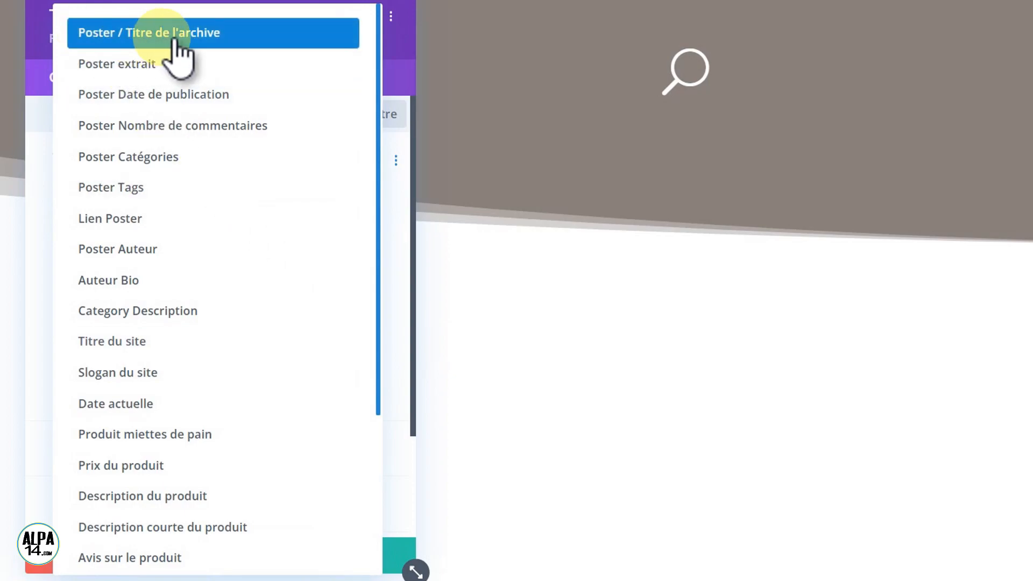
left_click(178, 36)
Style the dynamic title text with the Semi Gras weight and a white text colour.
left_click_drag(179, 39, 109, 134)
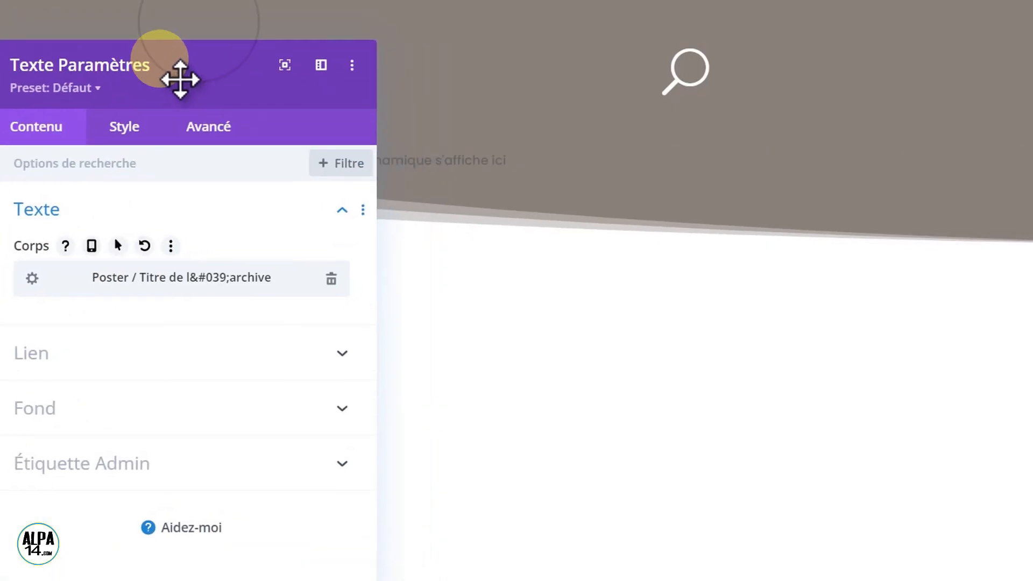
left_click_drag(91, 177, 166, 263)
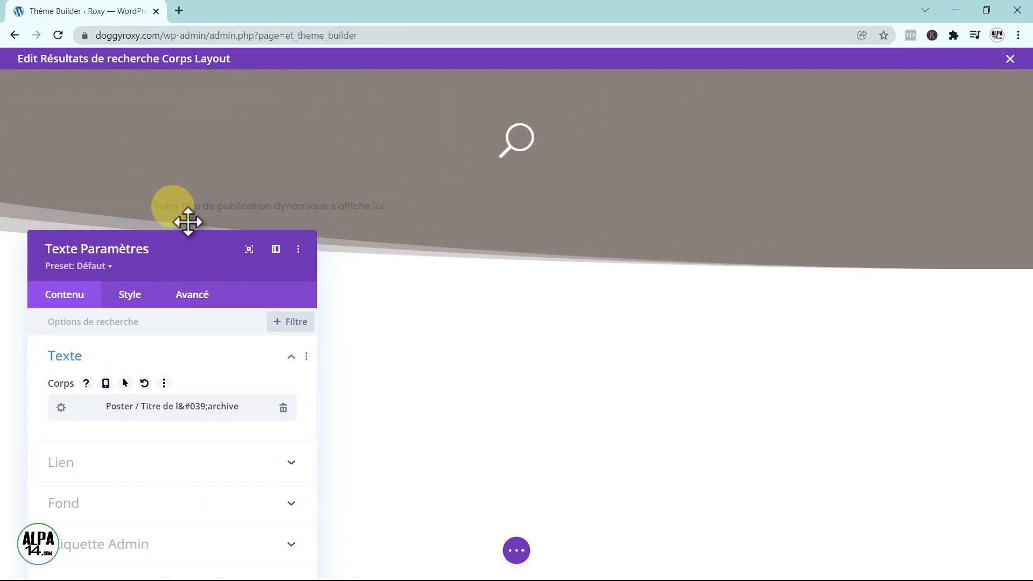
left_click(128, 295)
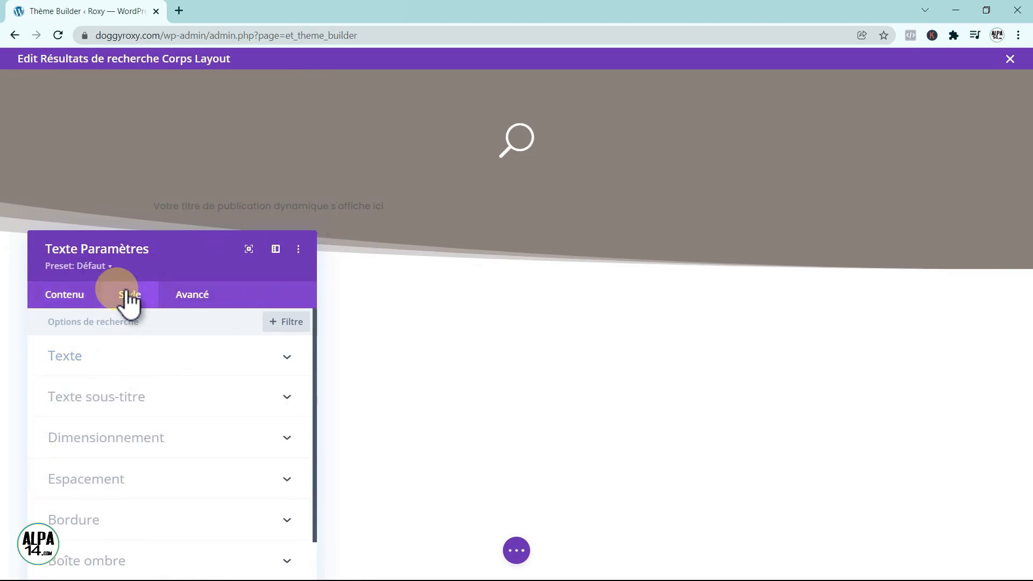
left_click(180, 358)
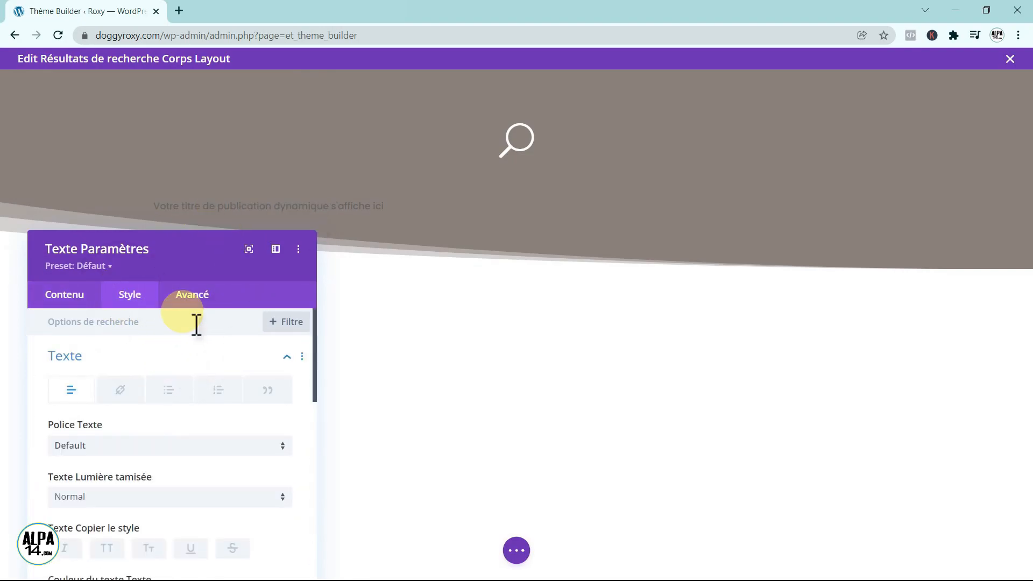
left_click_drag(200, 268, 863, 113)
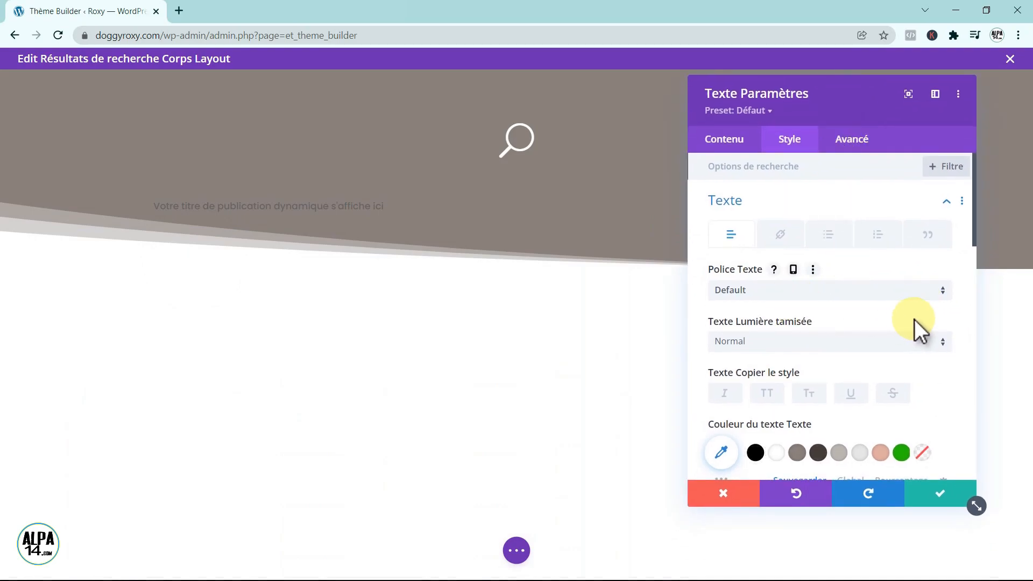
left_click(947, 342)
left_click(838, 401)
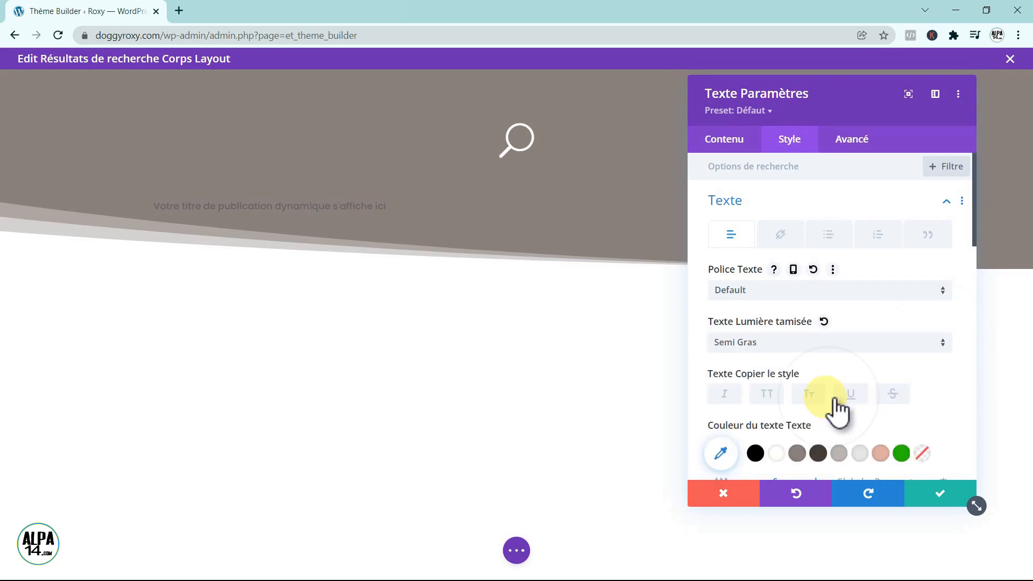
left_click_drag(977, 237, 980, 272)
left_click(777, 321)
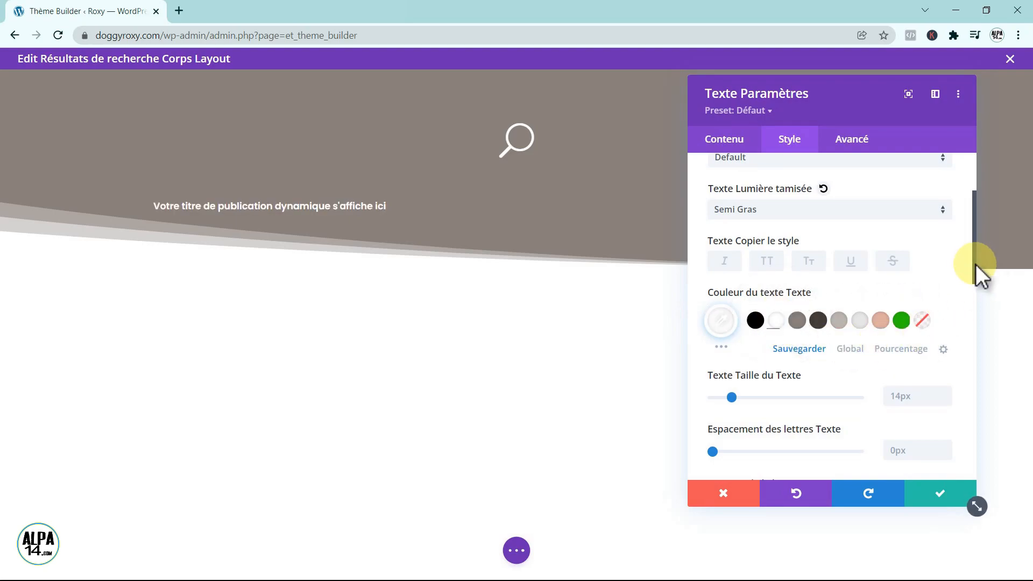
Set the text size of the dynamic title to 25px.
left_click_drag(977, 272, 980, 297)
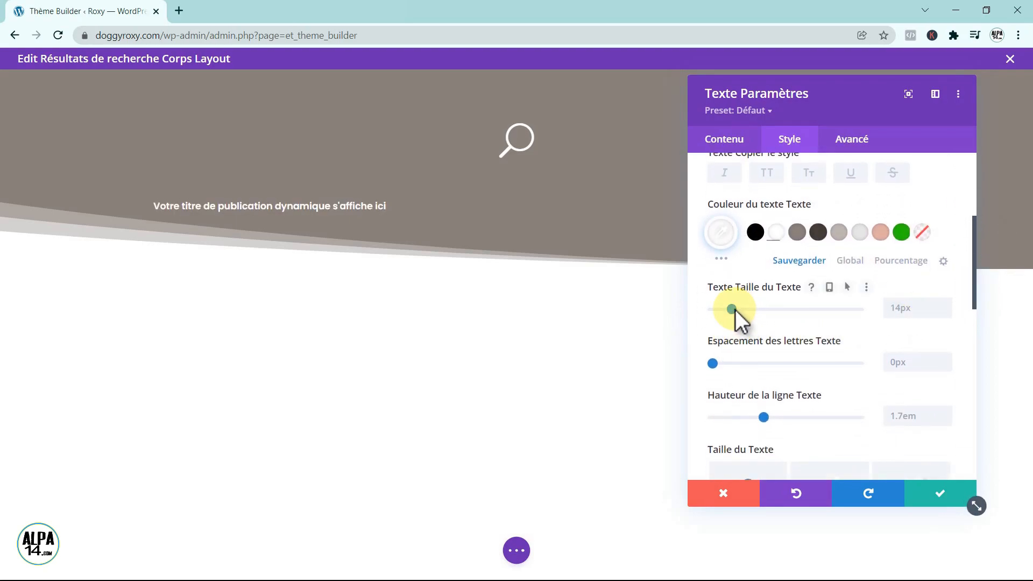
mouse_move(735, 309)
left_mouse_down()
mouse_move(783, 310)
mouse_move(749, 310)
left_mouse_up()
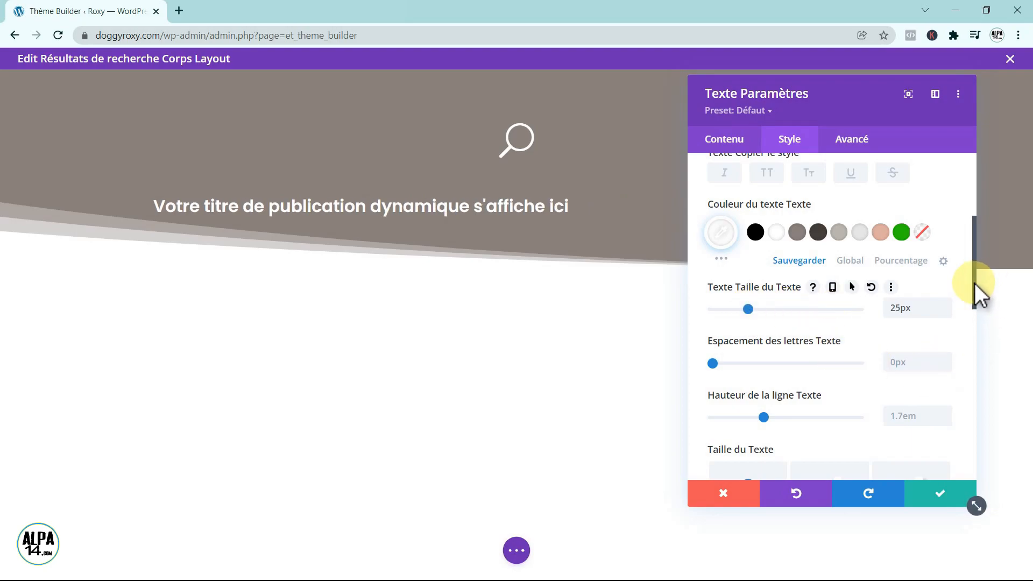
left_click_drag(975, 285, 985, 351)
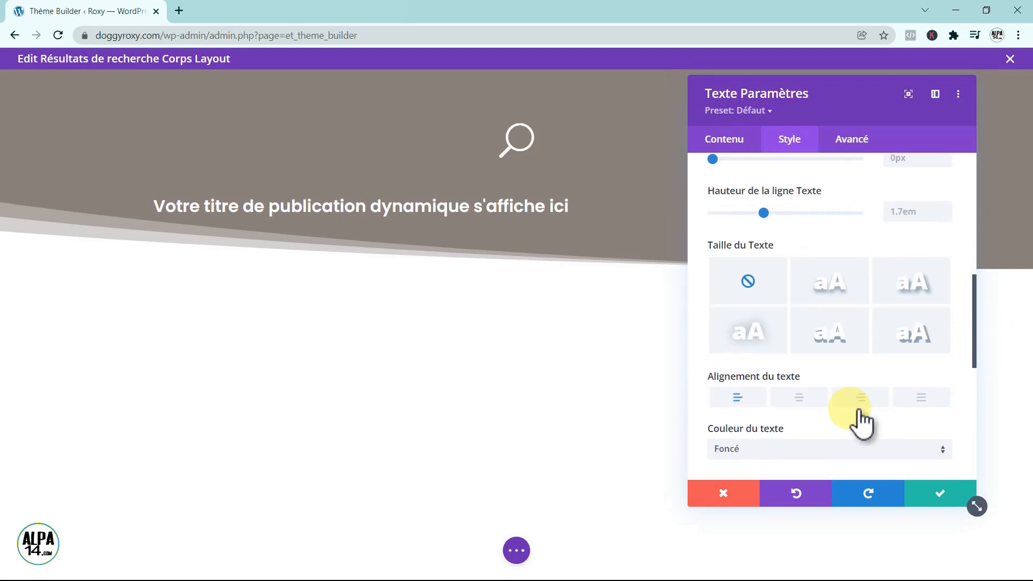
Centre-align the dynamic title text and save the Texte module's settings.
left_click(815, 406)
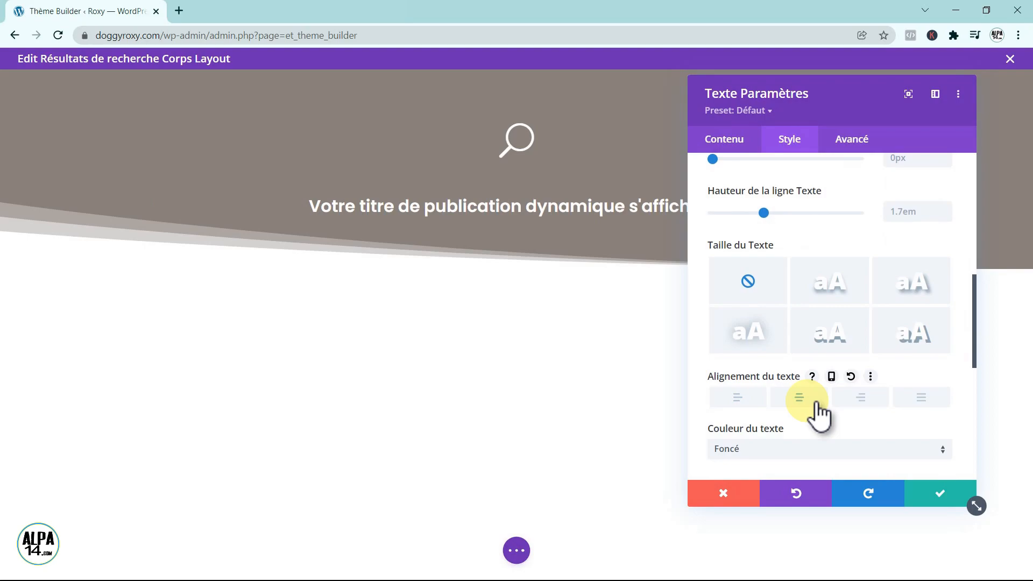
left_click(943, 496)
Reduce the gap between the magnifying glass icon and the title, and increase the header section's bottom spacing slightly.
mouse_move(510, 193)
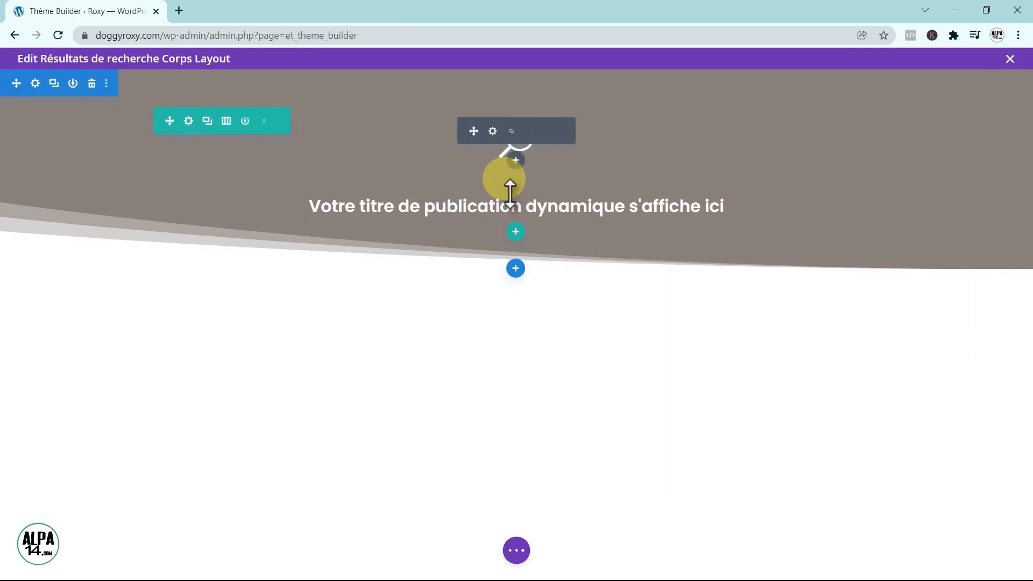
left_click_drag(512, 196, 514, 174)
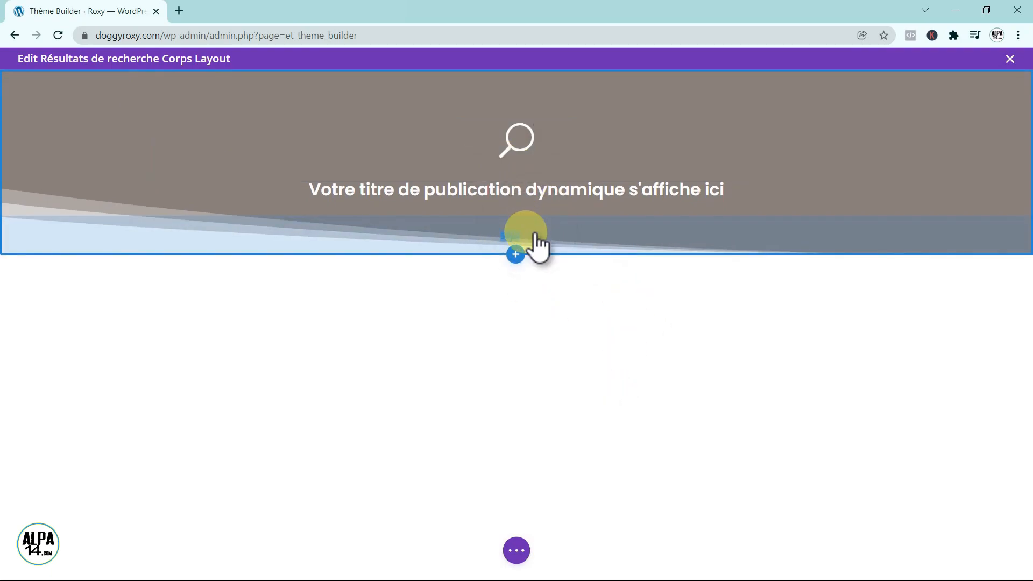
left_click_drag(536, 235, 537, 247)
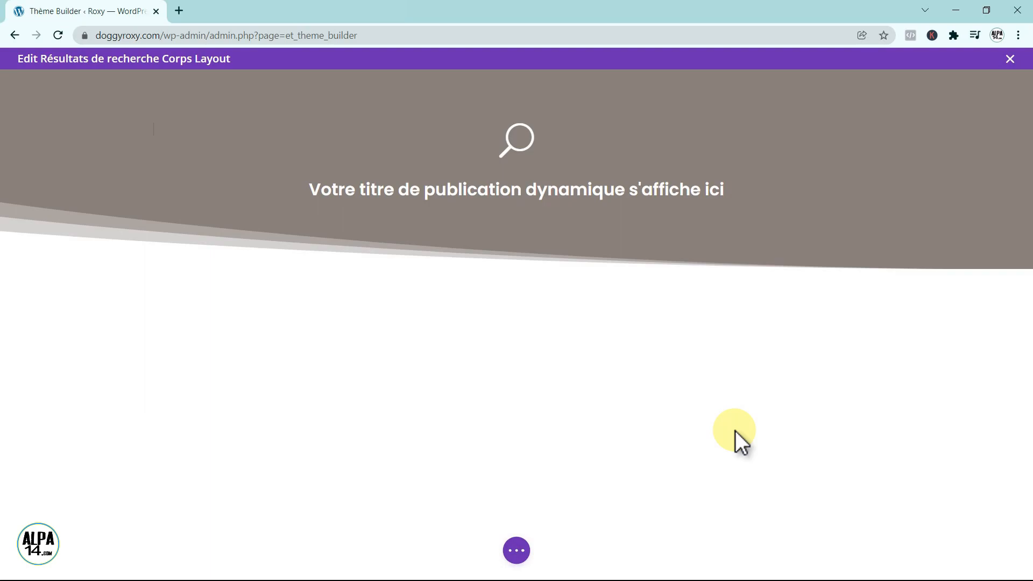
Add a Normal section below the header with a one-third / two-thirds row, leaving both columns empty.
mouse_move(522, 250)
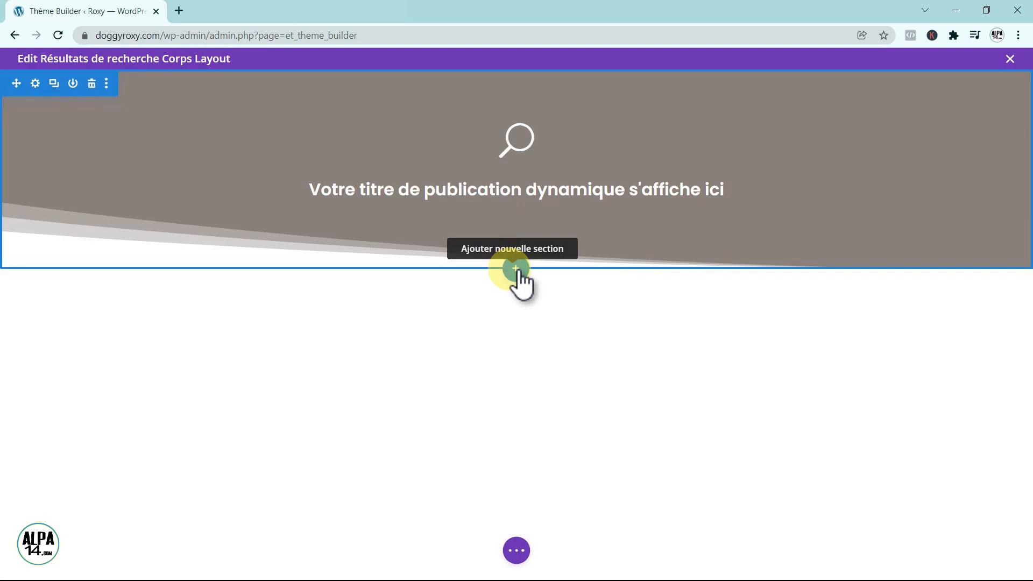
left_click(516, 269)
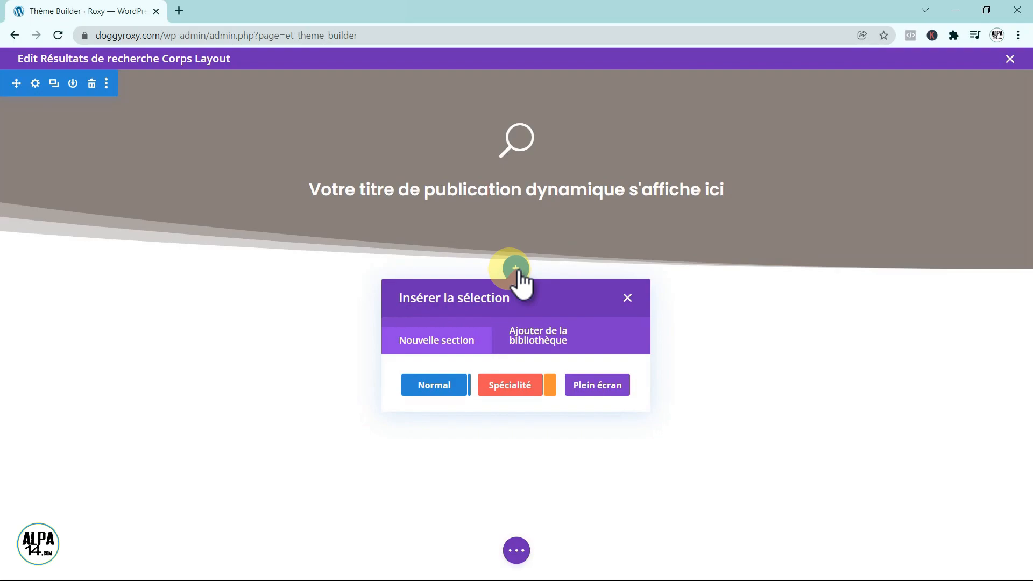
left_click(433, 387)
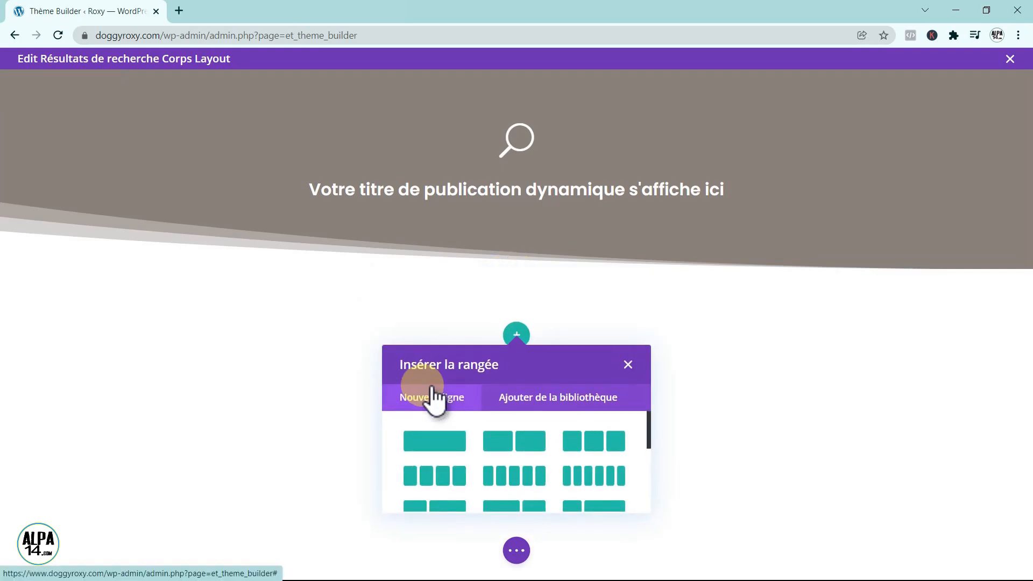
left_click_drag(649, 427, 648, 448)
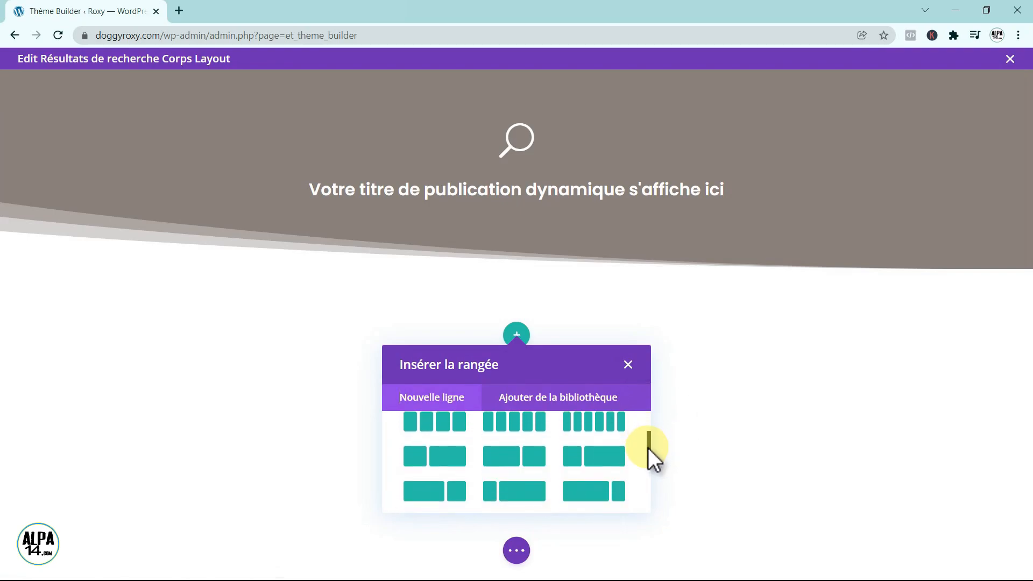
left_click(599, 463)
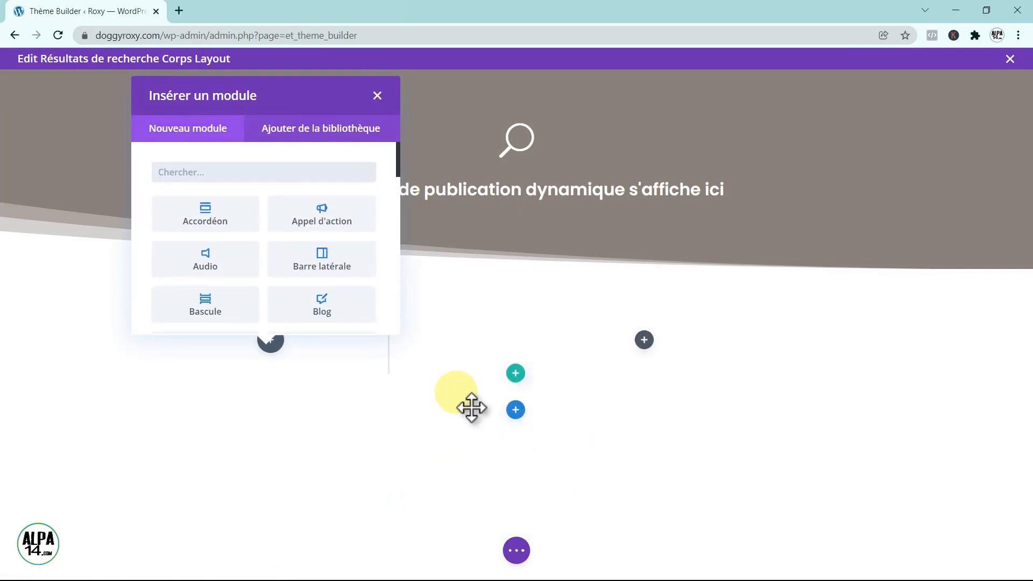
left_click(377, 95)
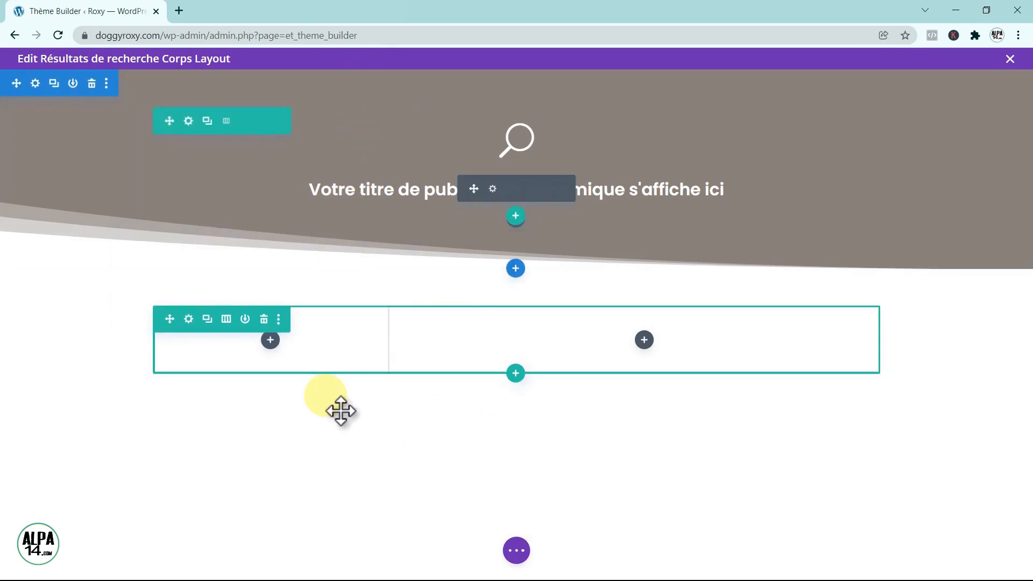
Insert a Blog module into the wide column of the new row and review its posts.
left_click(652, 345)
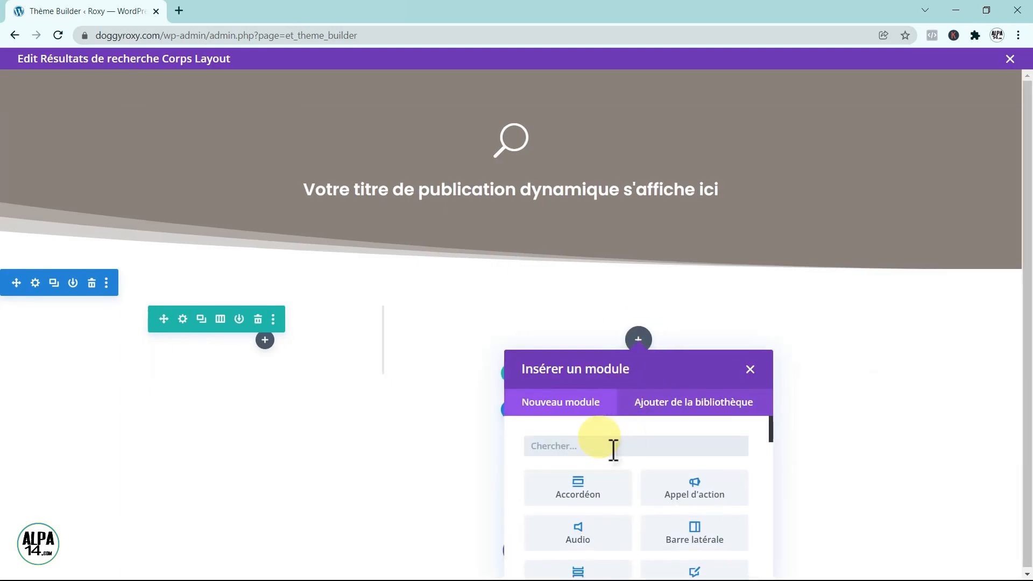
type("blog")
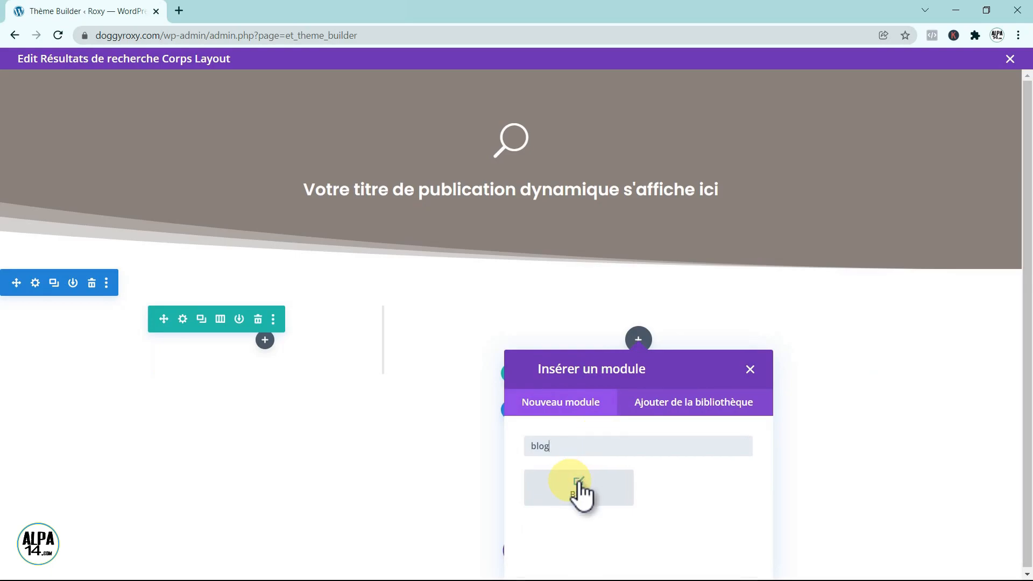
left_click(610, 500)
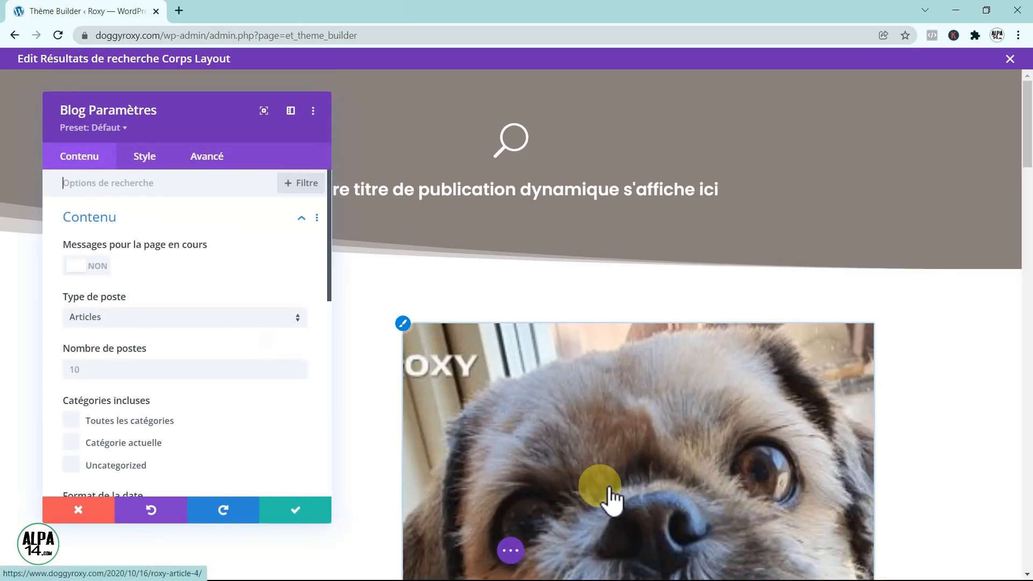
left_click_drag(1026, 129, 1028, 376)
scroll(1031, 385, "up", 15)
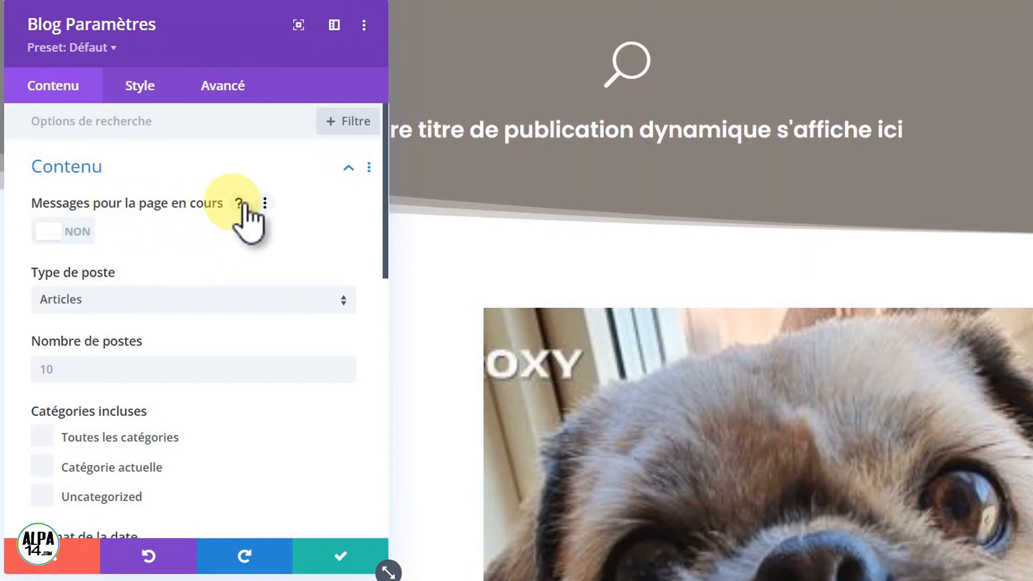
Enable Messages pour la page en cours in the Blog module's content settings.
left_click(88, 237)
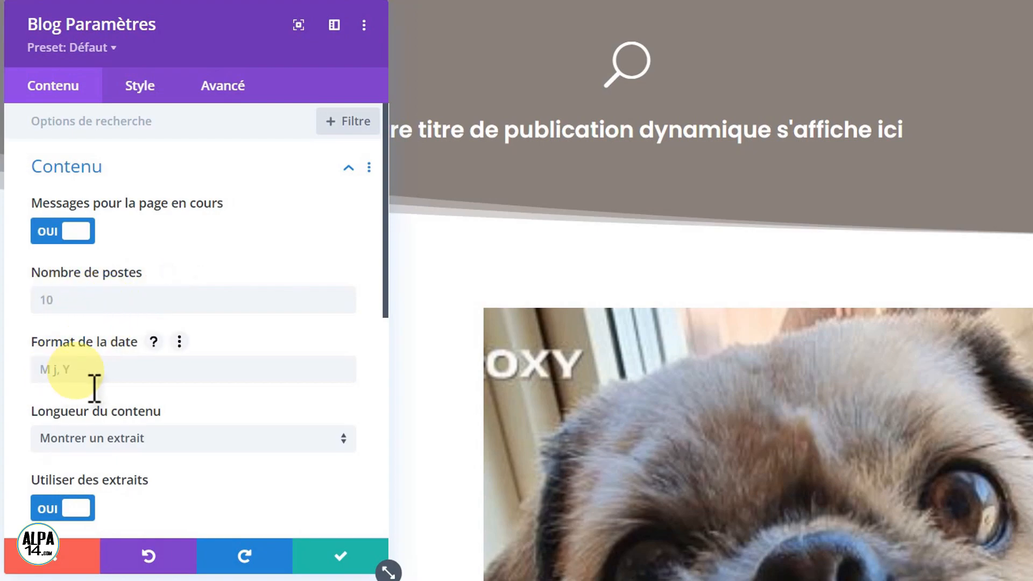
scroll(210, 415, "down", 3)
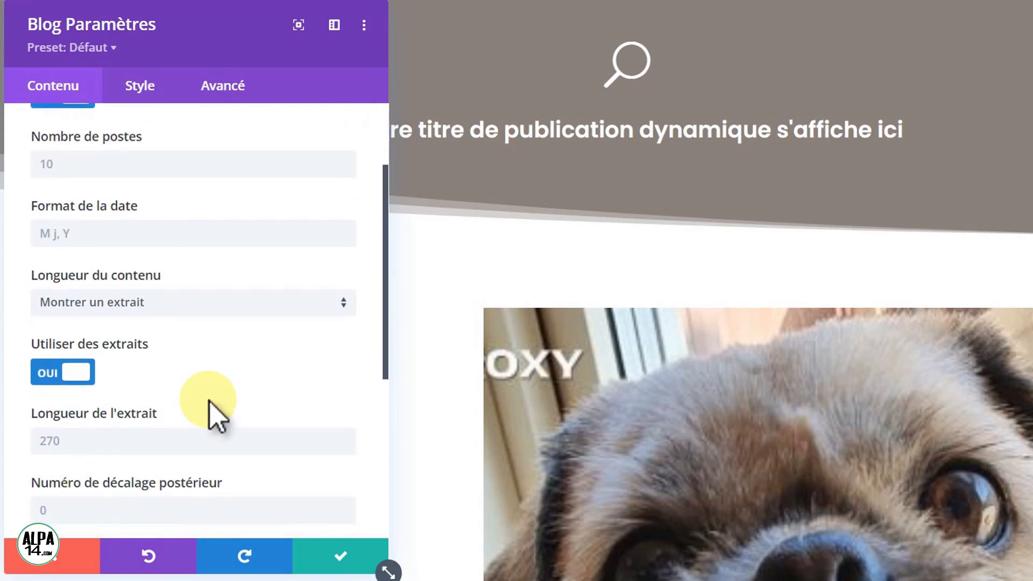
scroll(209, 399, "down", 1)
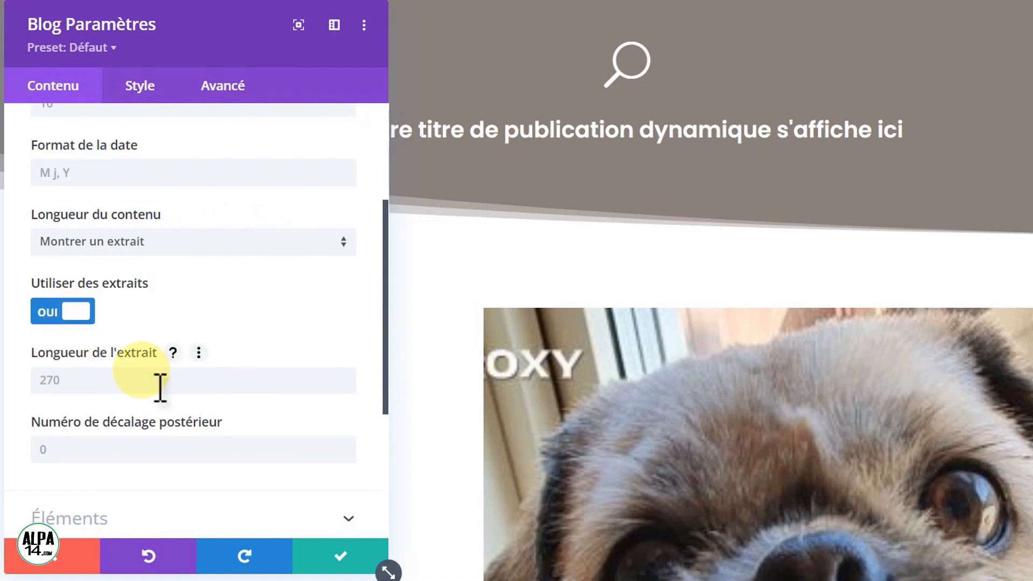
Hide the main image, author, date and categories in the Blog module's Éléments settings.
scroll(160, 386, "down", 3)
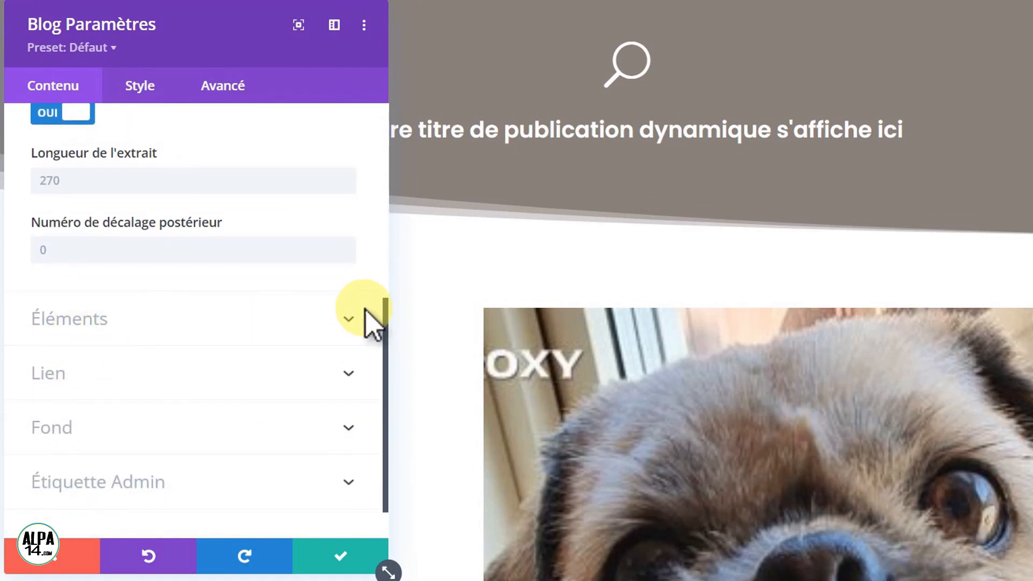
left_click(341, 319)
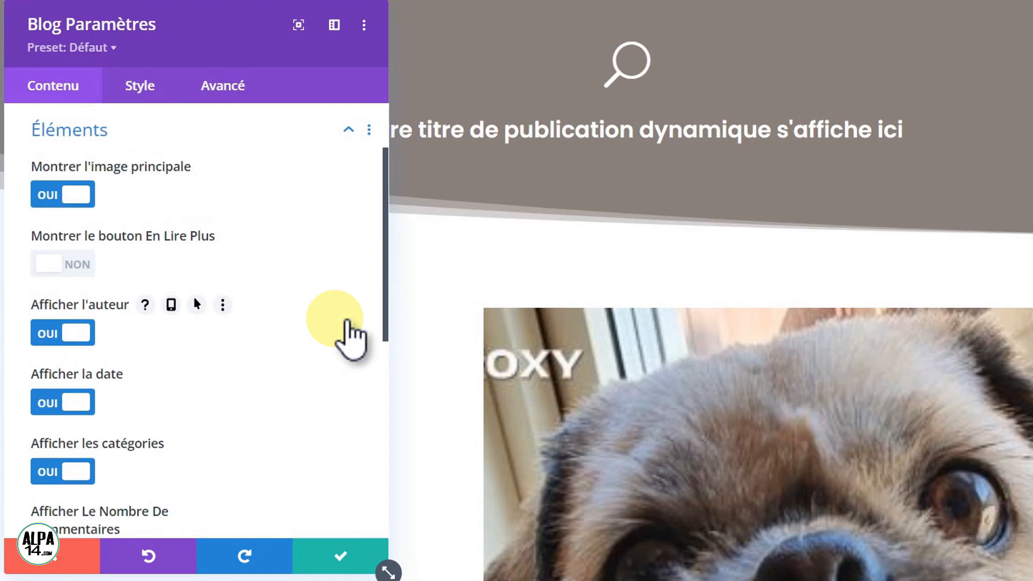
left_click(51, 195)
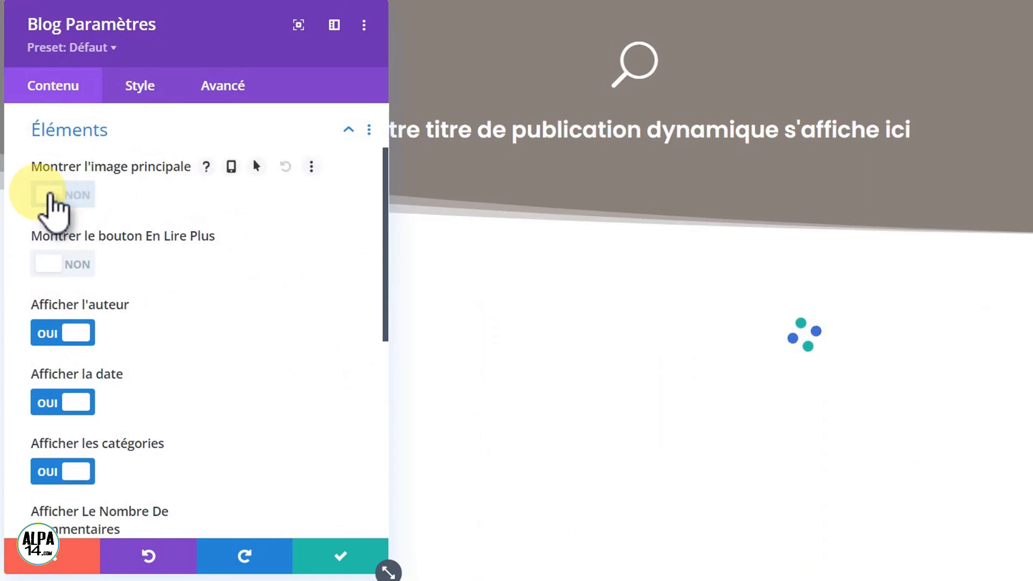
left_click(60, 333)
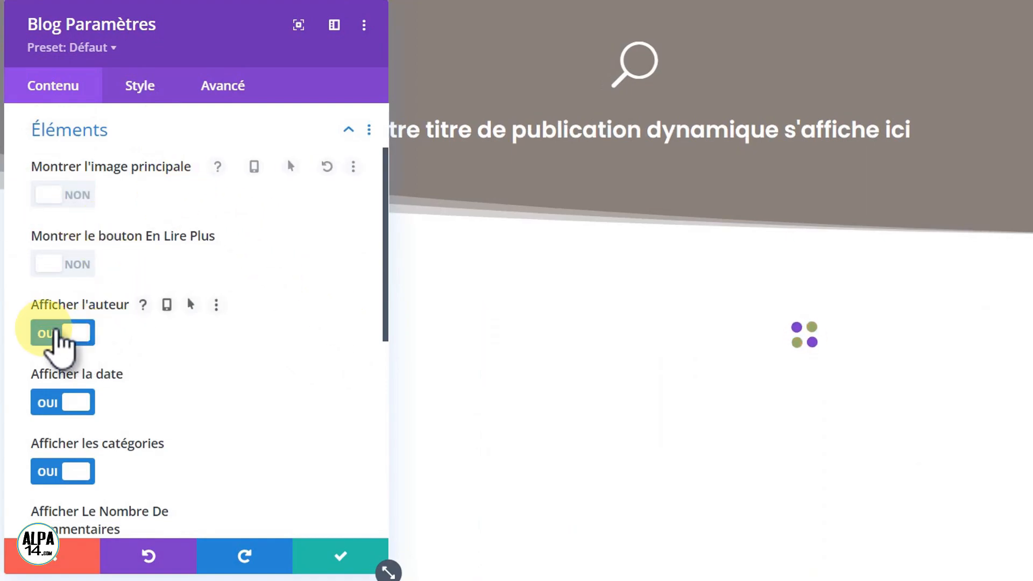
left_click(53, 334)
scroll(150, 371, "down", 1)
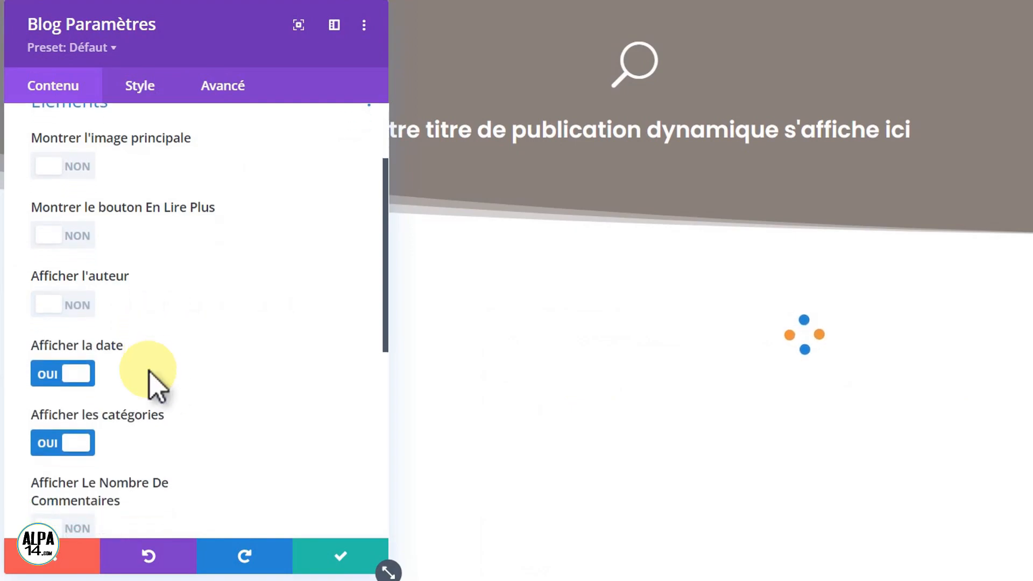
scroll(108, 371, "down", 1)
left_click(48, 344)
scroll(245, 412, "down", 1)
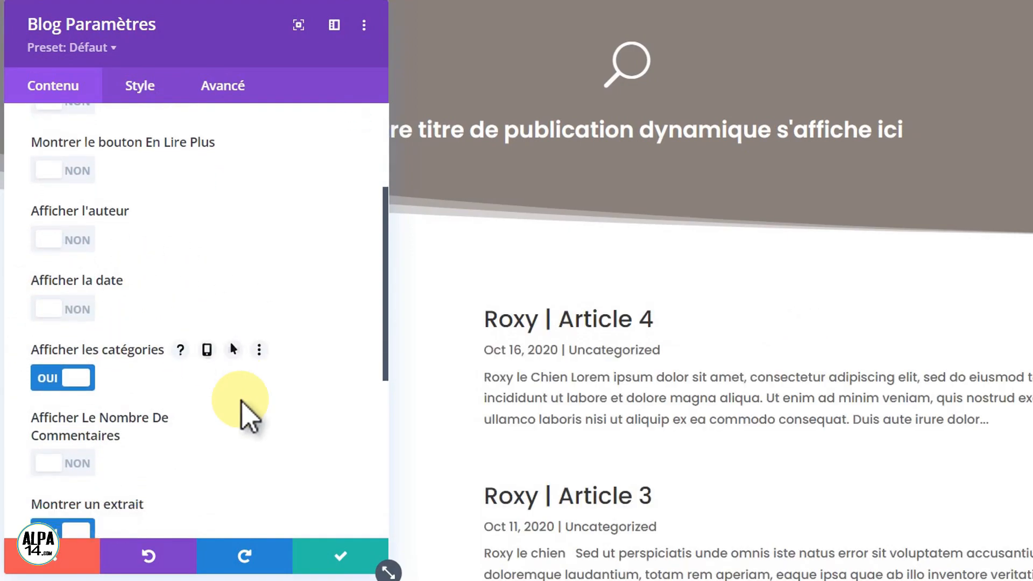
scroll(247, 414, "down", 2)
left_click(54, 323)
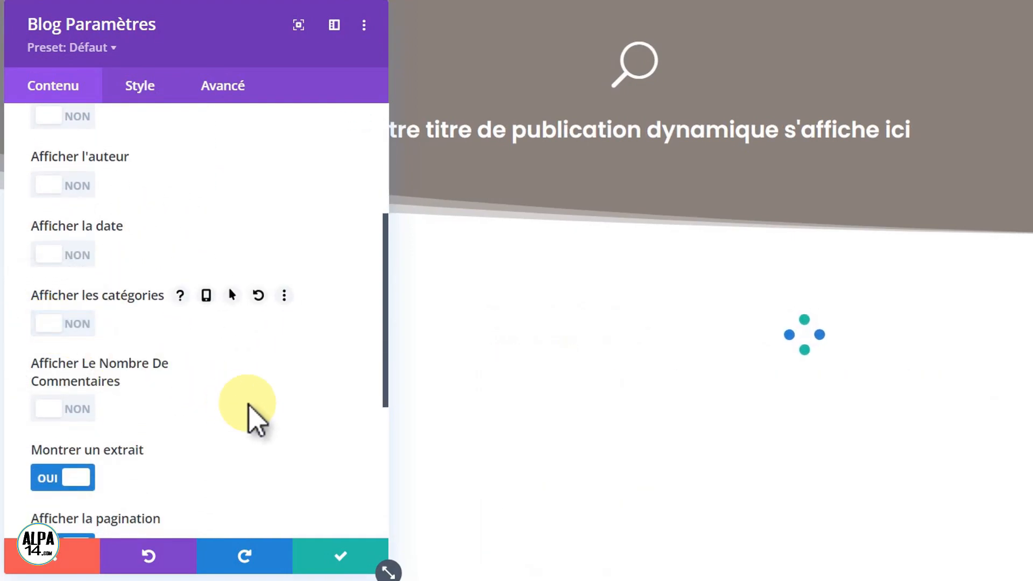
scroll(253, 415, "down", 2)
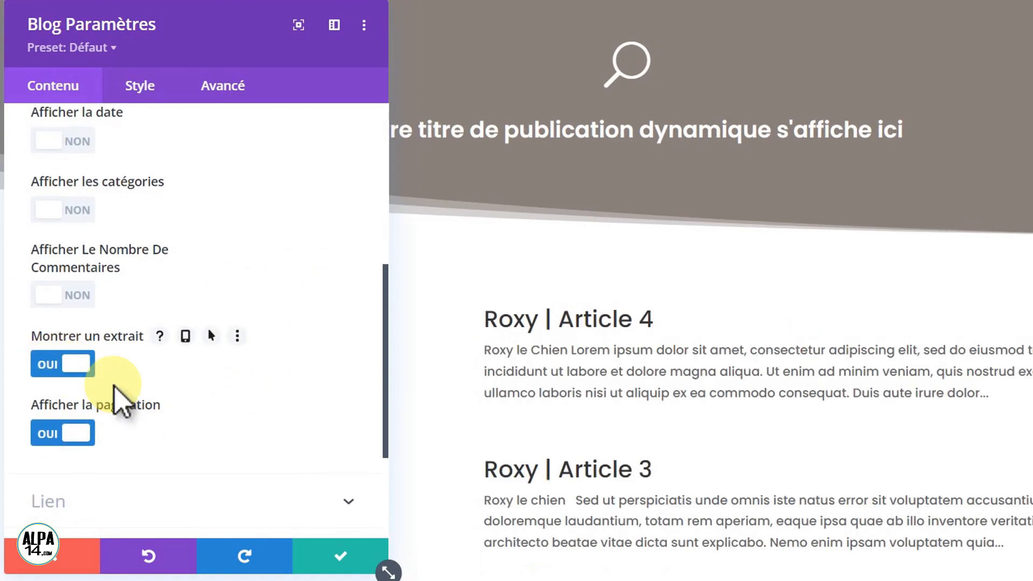
Give the Blog module a light grey background colour from the saved palette.
scroll(234, 439, "down", 2)
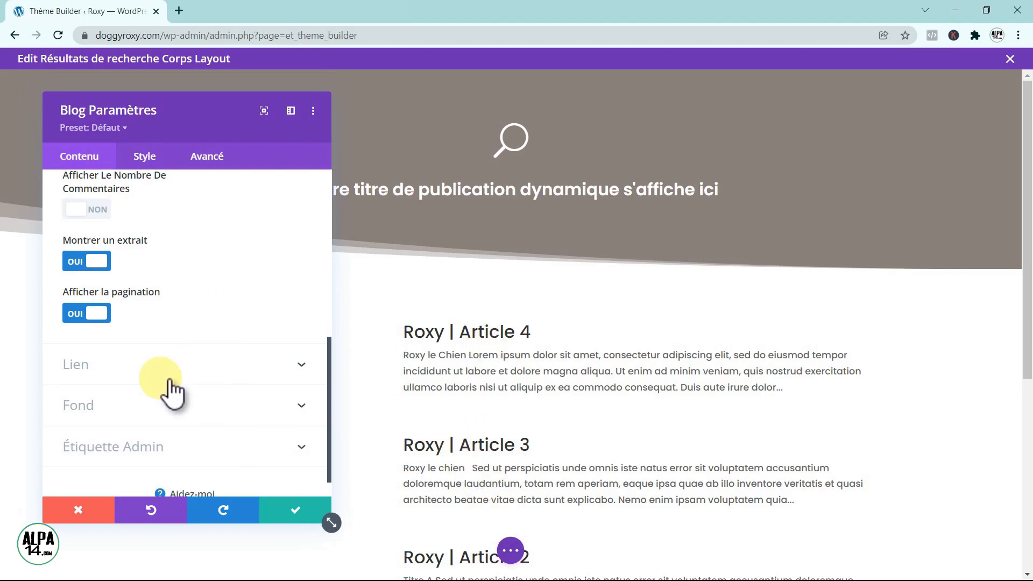
left_click(301, 408)
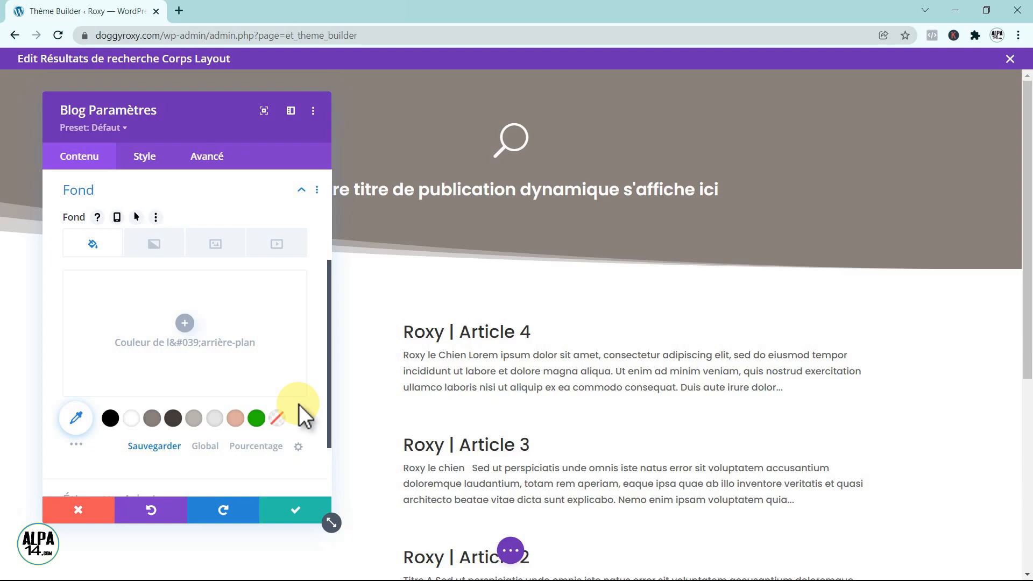
left_click(214, 418)
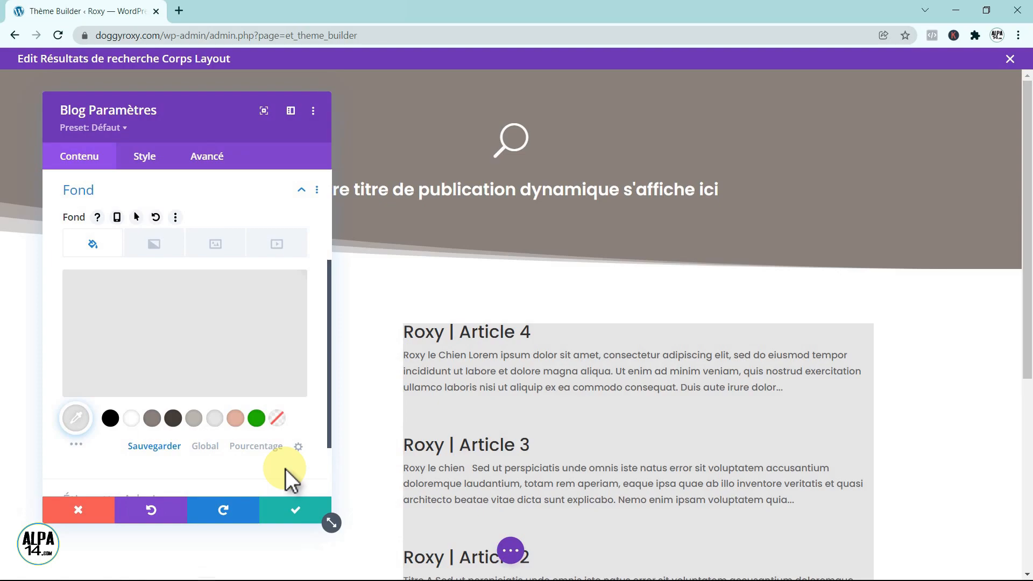
Set the Blog module's top and bottom inner margins (Marge interne) to 30px, linking the two values.
left_click(144, 156)
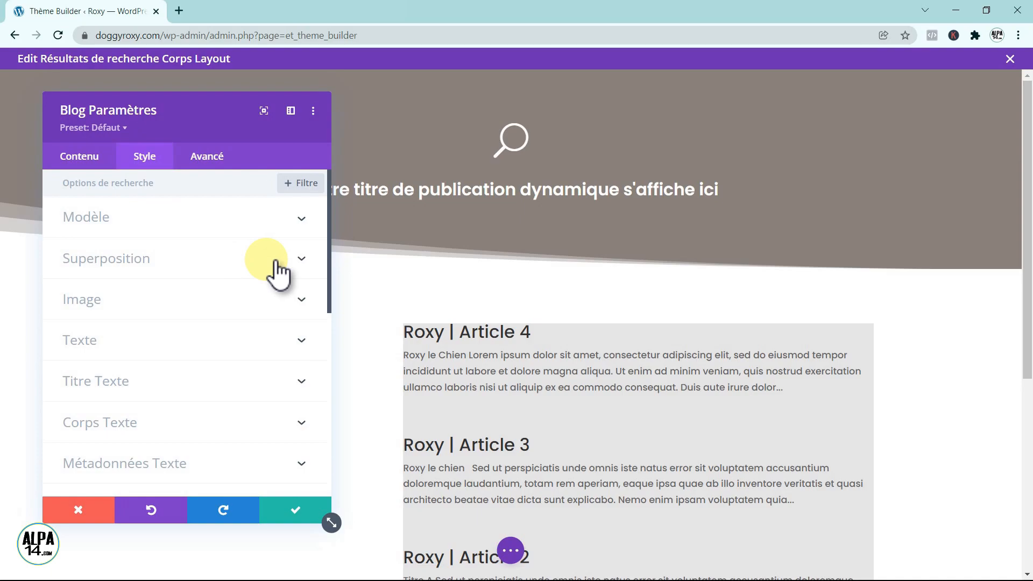
scroll(330, 305, "down", 2)
left_click_drag(331, 305, 337, 410)
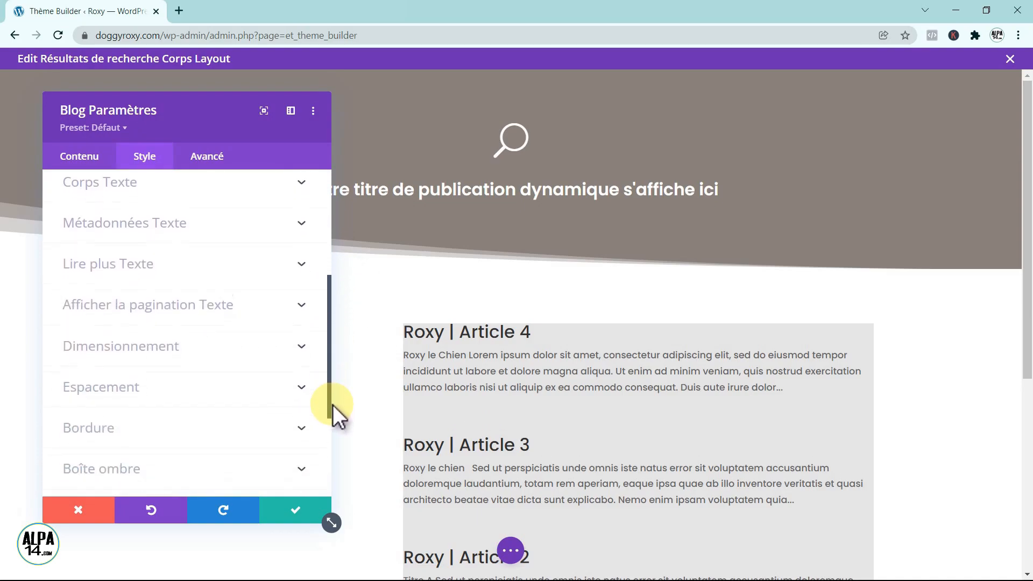
left_click(230, 380)
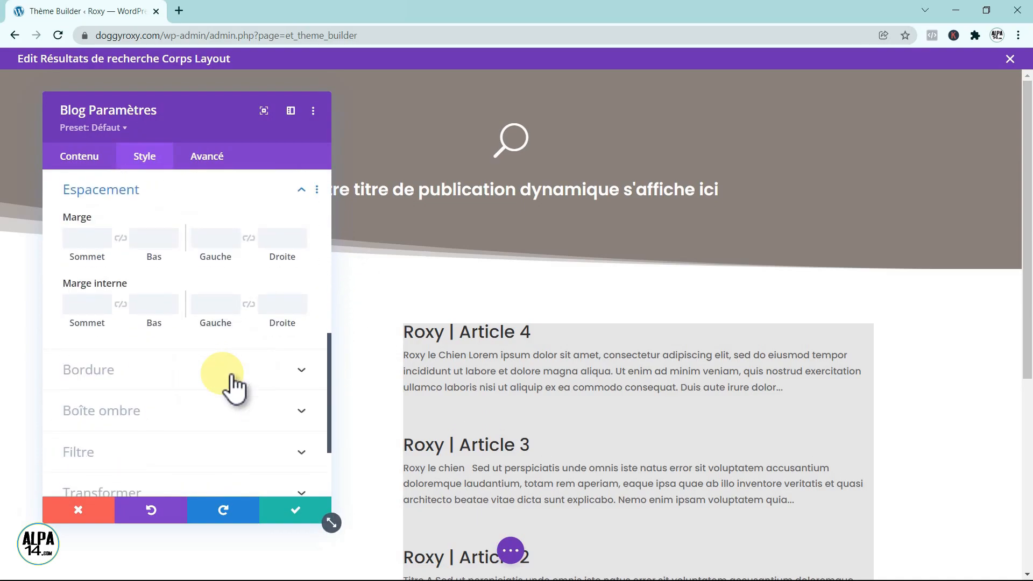
left_click(86, 306)
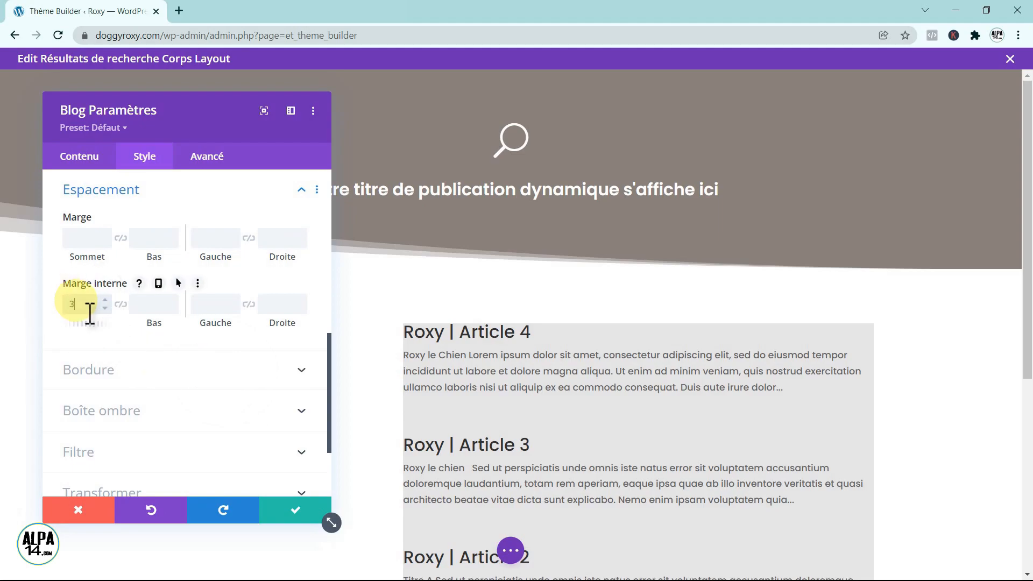
left_click(121, 305)
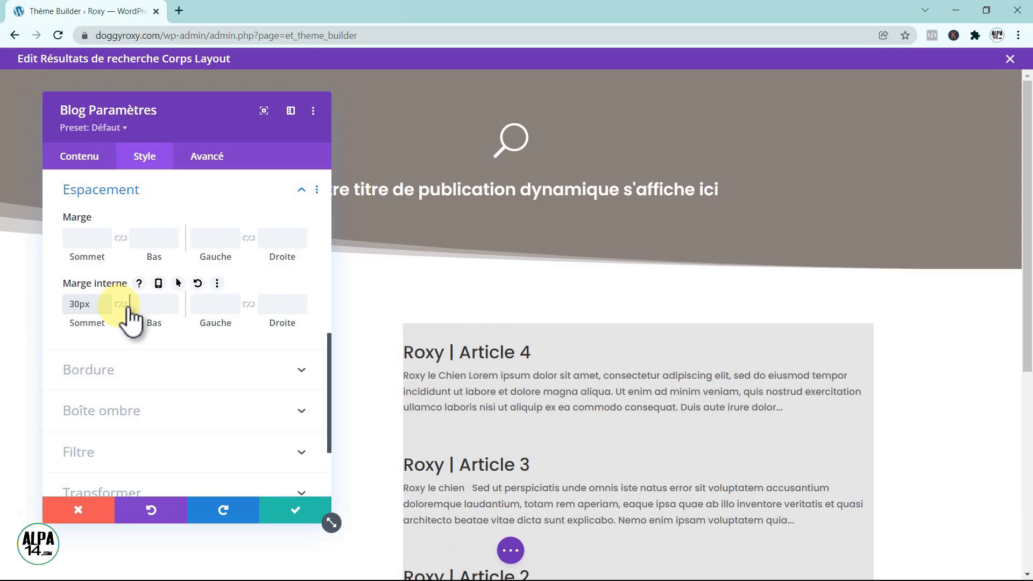
left_click(115, 304)
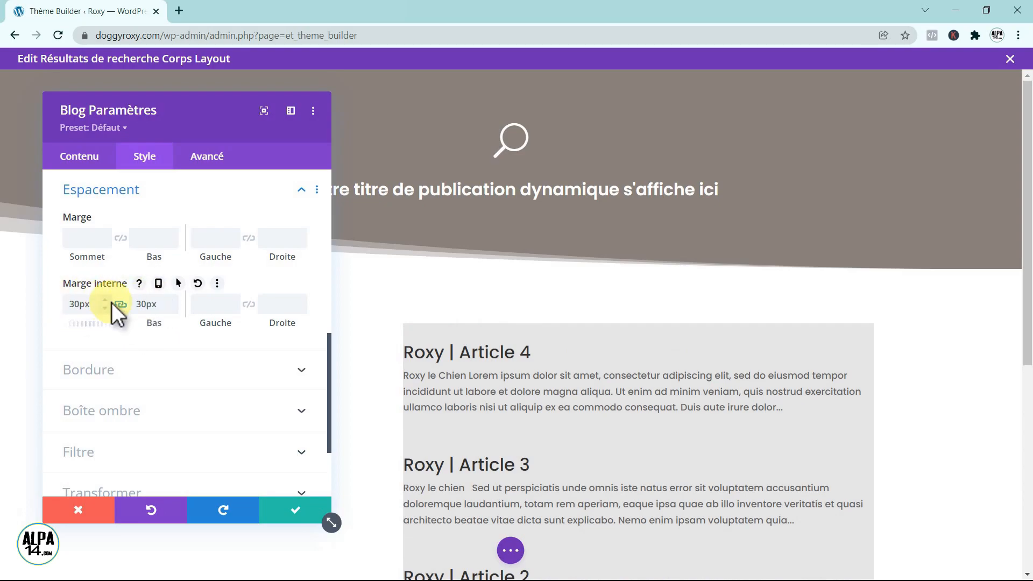
Set the Blog module's left and right inner margins to a linked 30px and save the module.
left_click(215, 308)
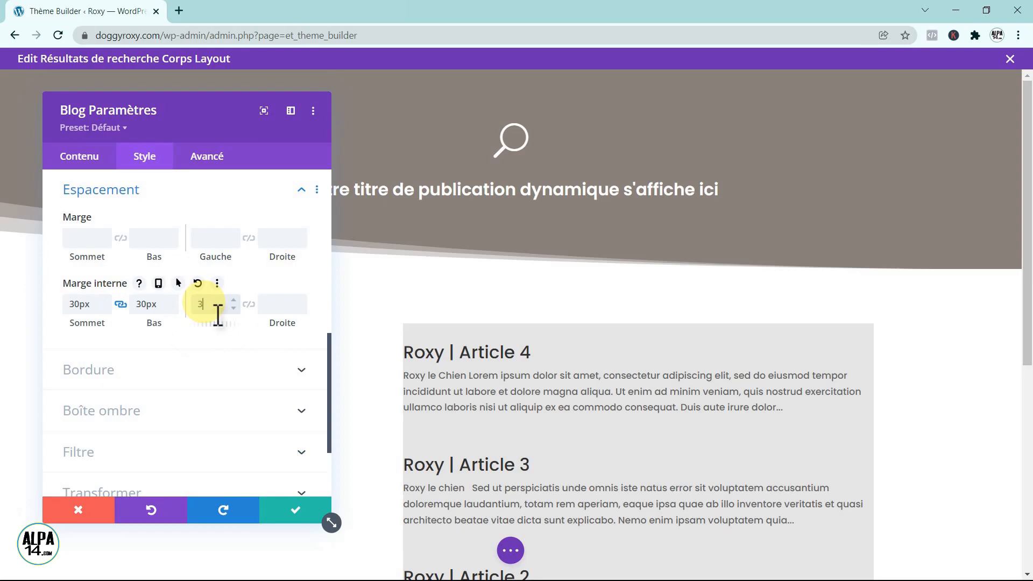
left_click(250, 307)
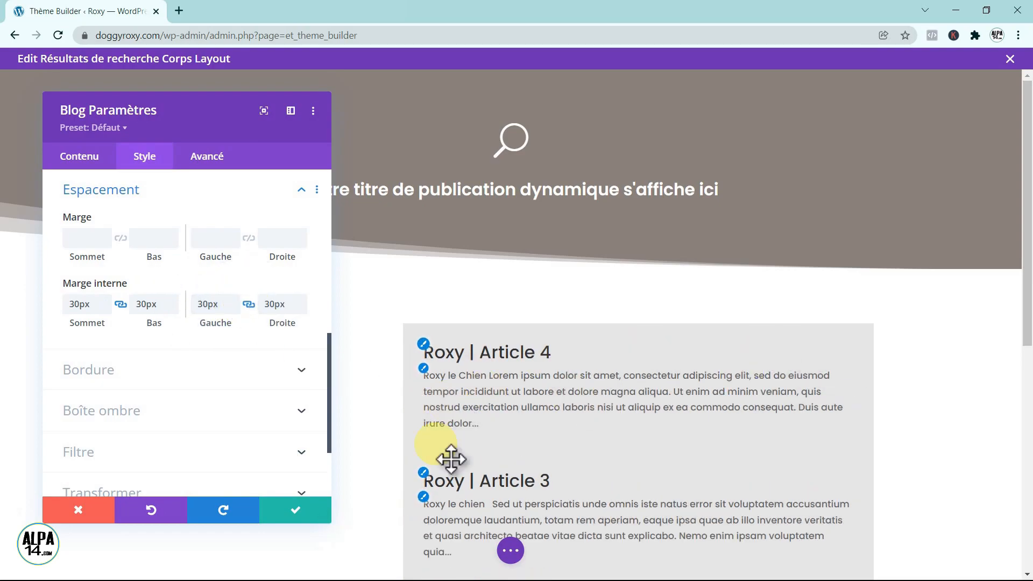
scroll(695, 419, "down", 3)
scroll(698, 425, "down", 5)
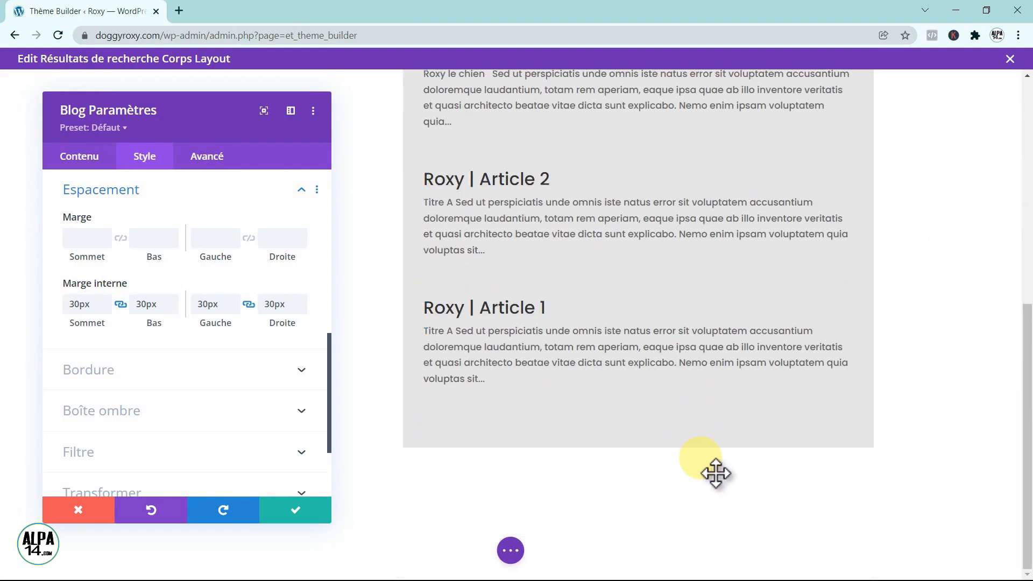
scroll(718, 473, "up", 8)
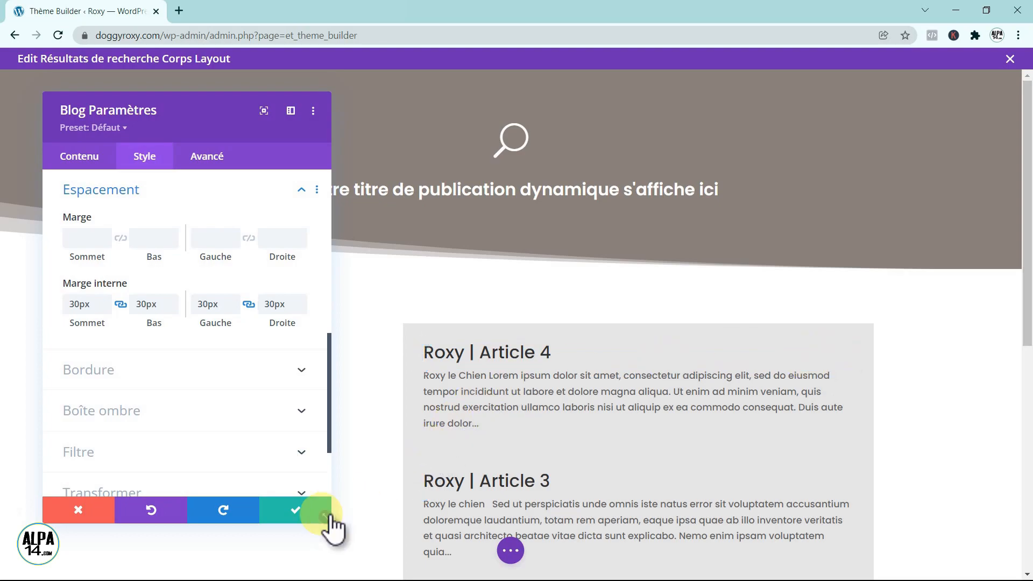
left_click(302, 509)
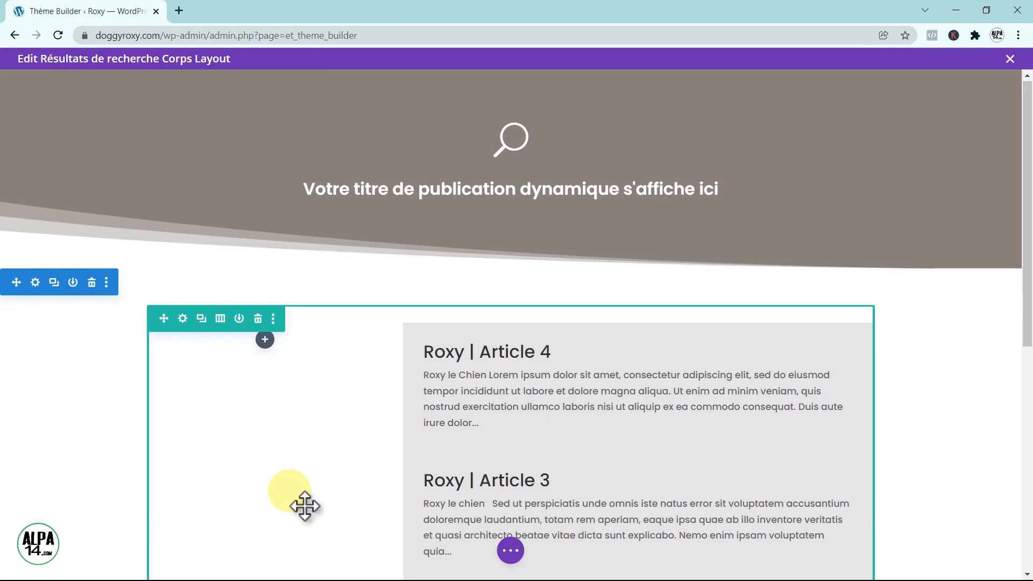
Insert a Chercher module into the empty narrow column beside the Blog module.
left_click(266, 340)
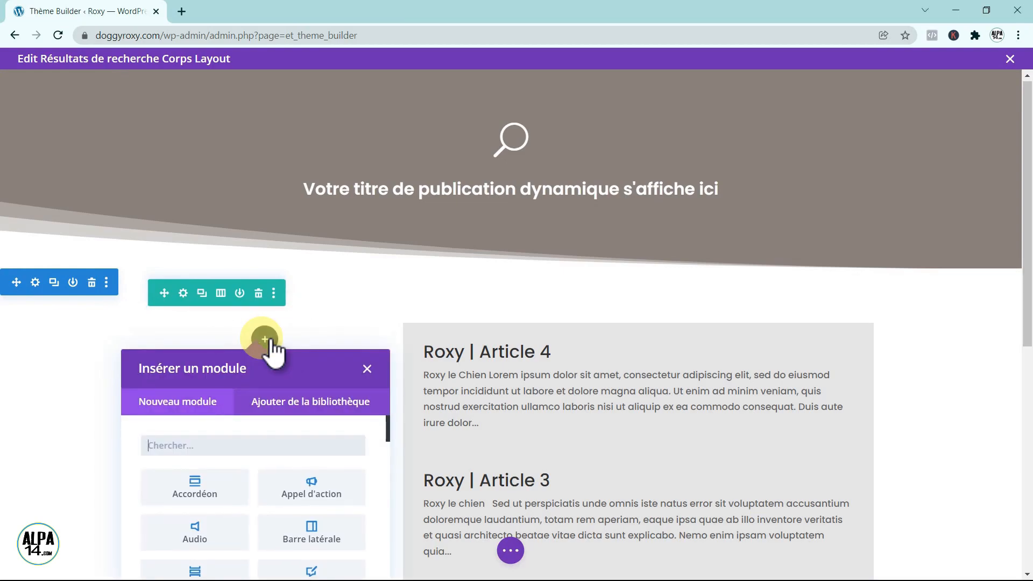
left_click(181, 456)
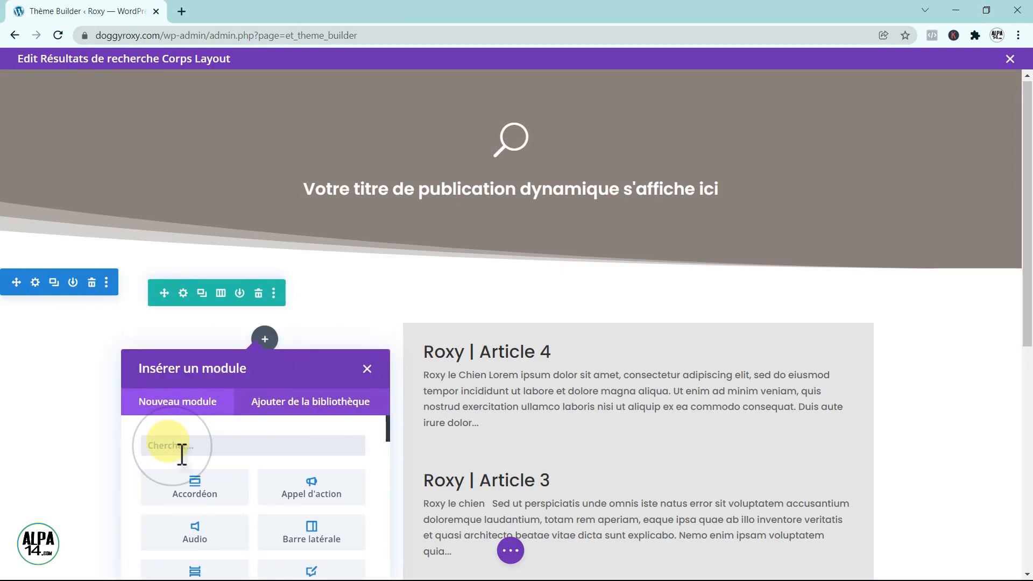
type("chercher")
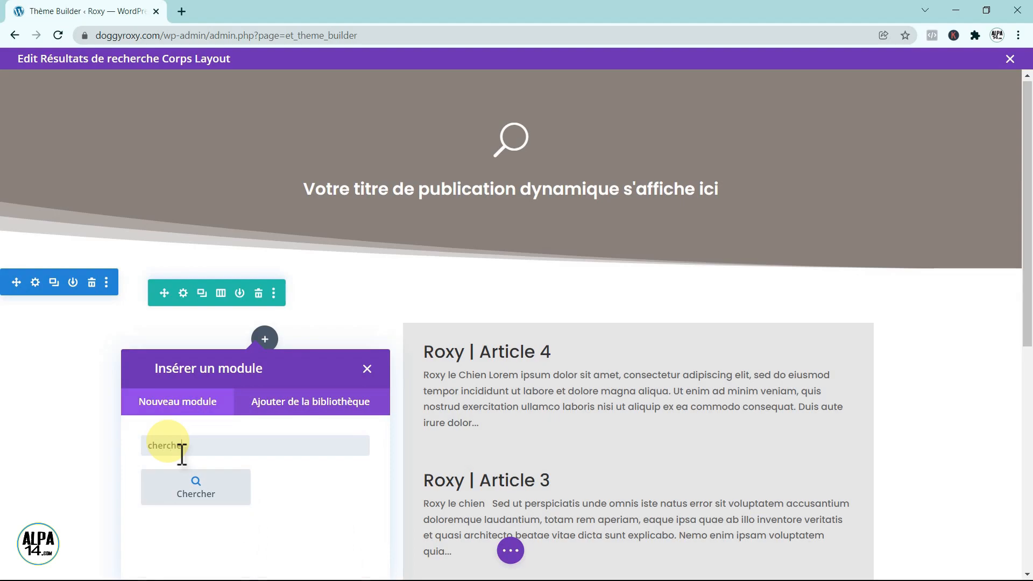
left_click(204, 494)
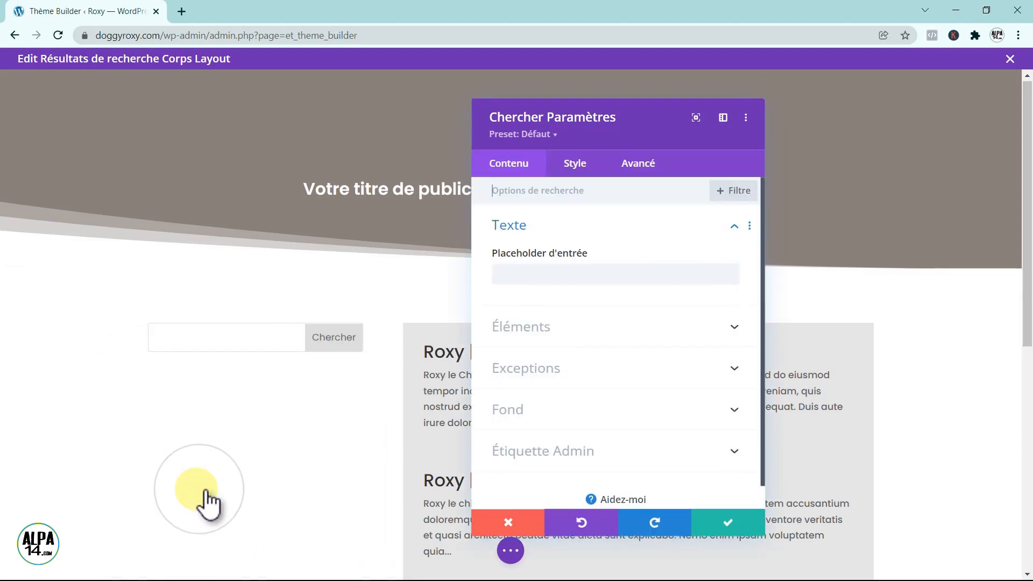
Set the Chercher module's input placeholder to "Nouvelle recherche".
left_click_drag(647, 133, 604, 161)
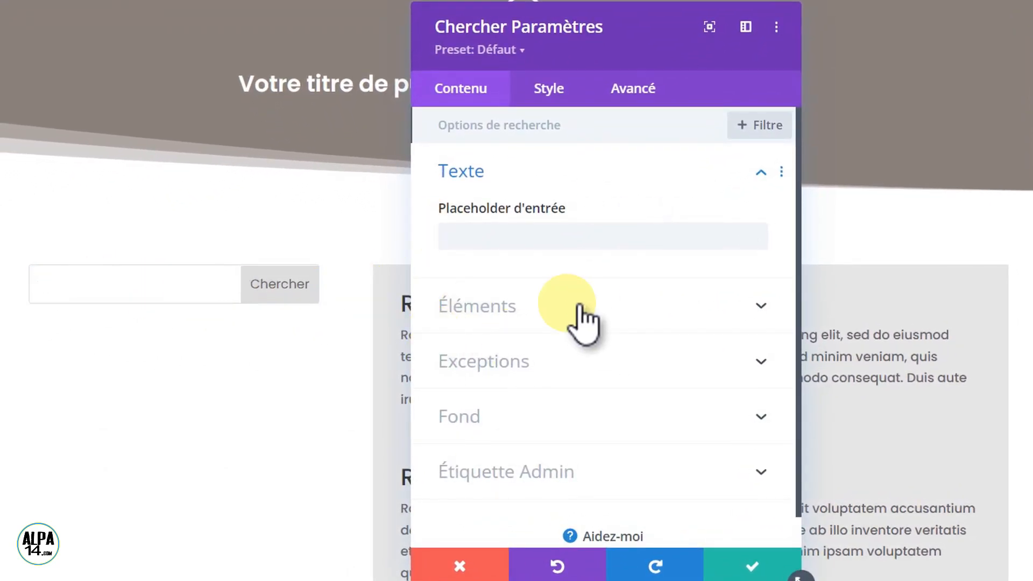
left_click(506, 250)
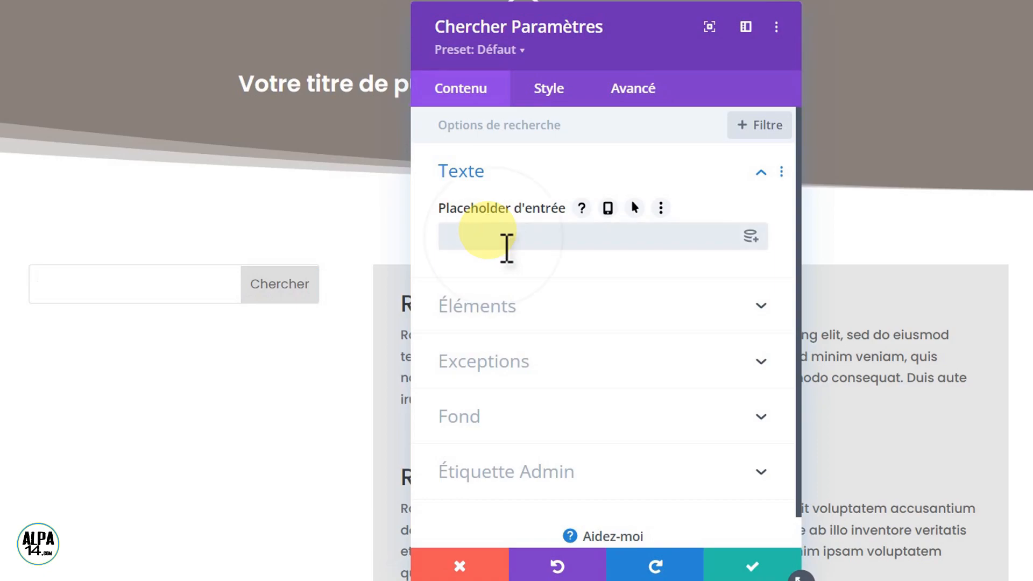
type("Nou")
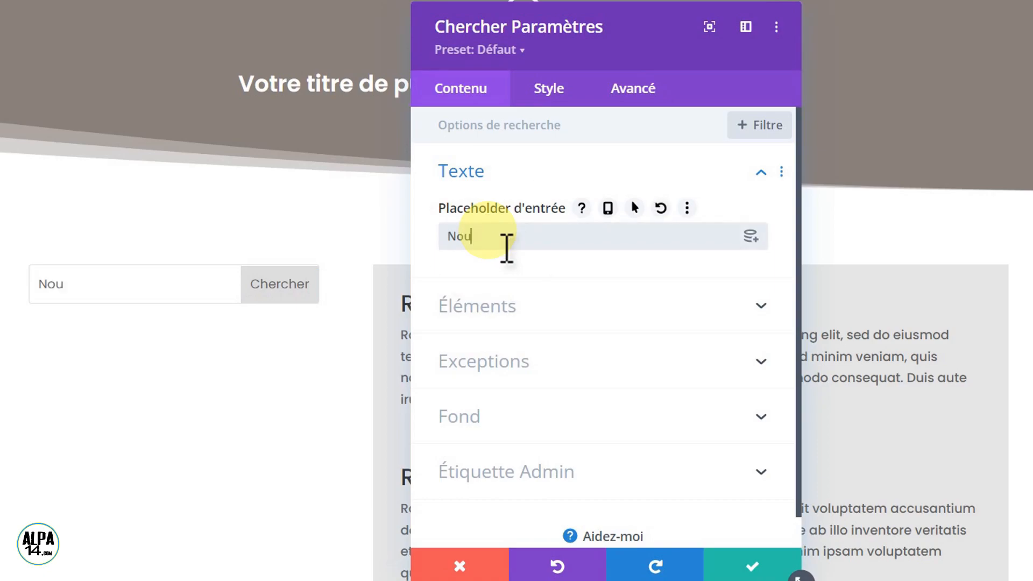
type("velle recherche")
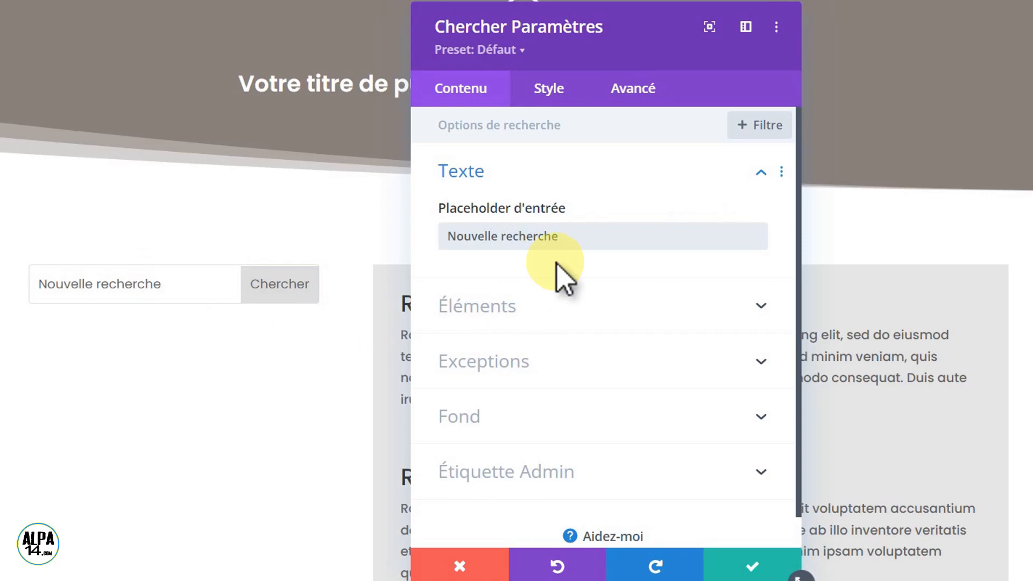
Style the search button with the green palette colour for its background and border, and white for its text.
left_click(549, 89)
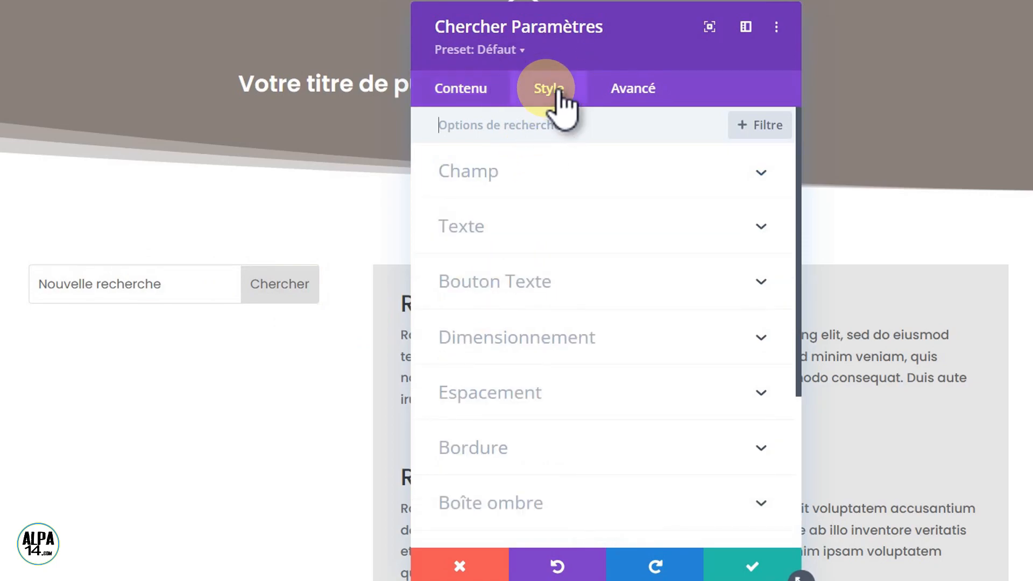
left_click(245, 285)
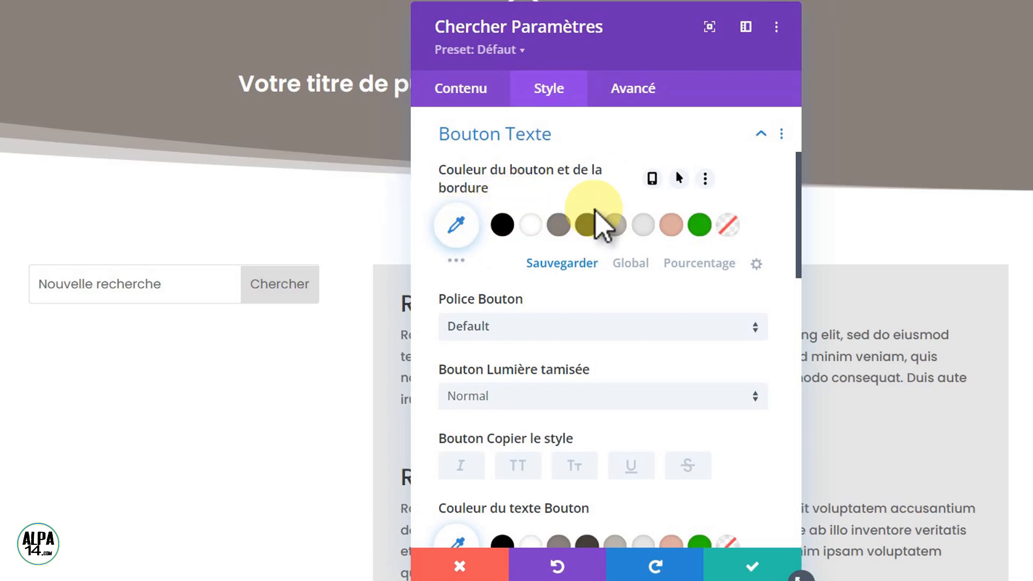
left_click(709, 226)
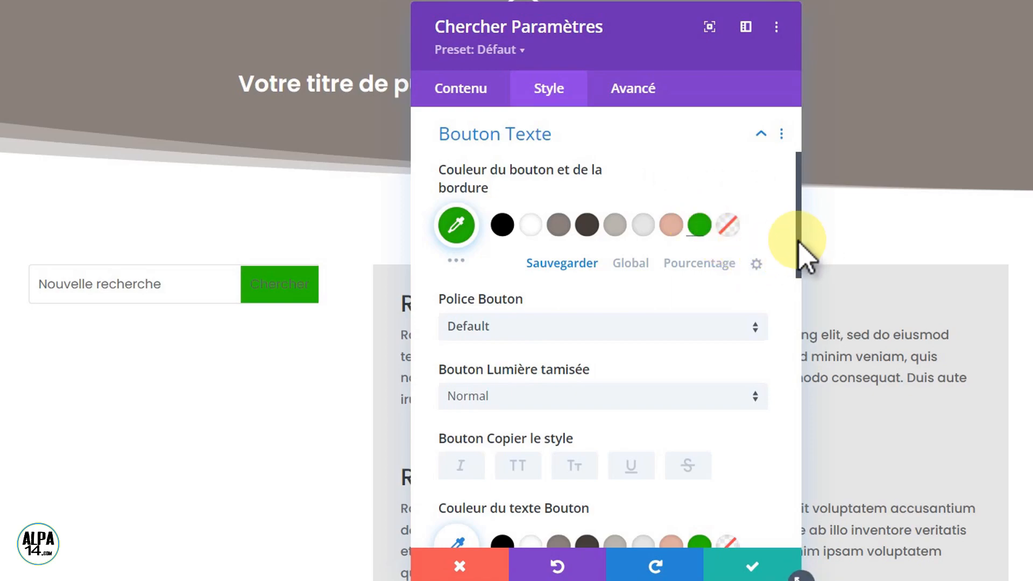
scroll(801, 245, "down", 1)
left_click_drag(800, 245, 808, 289)
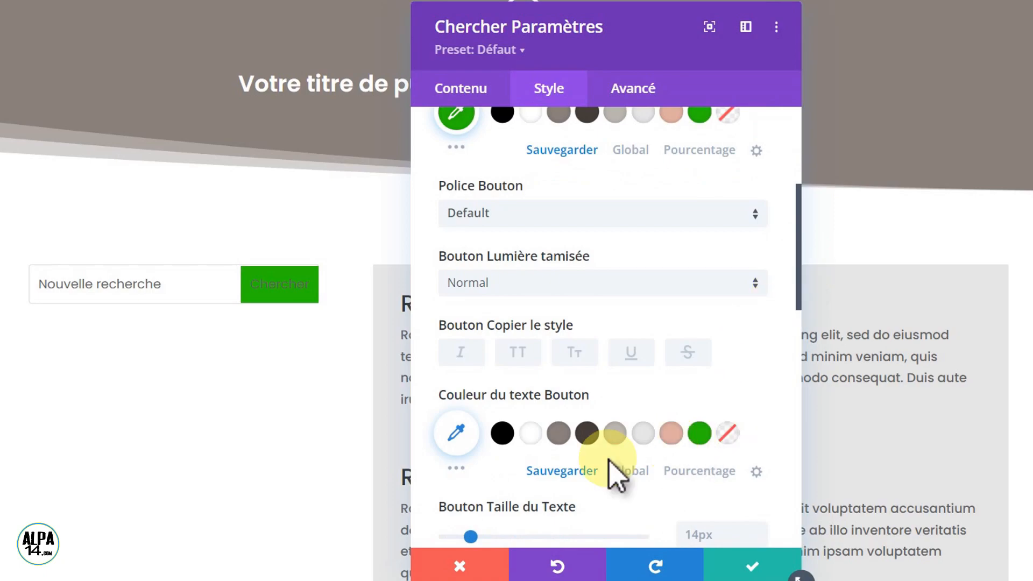
left_click(533, 435)
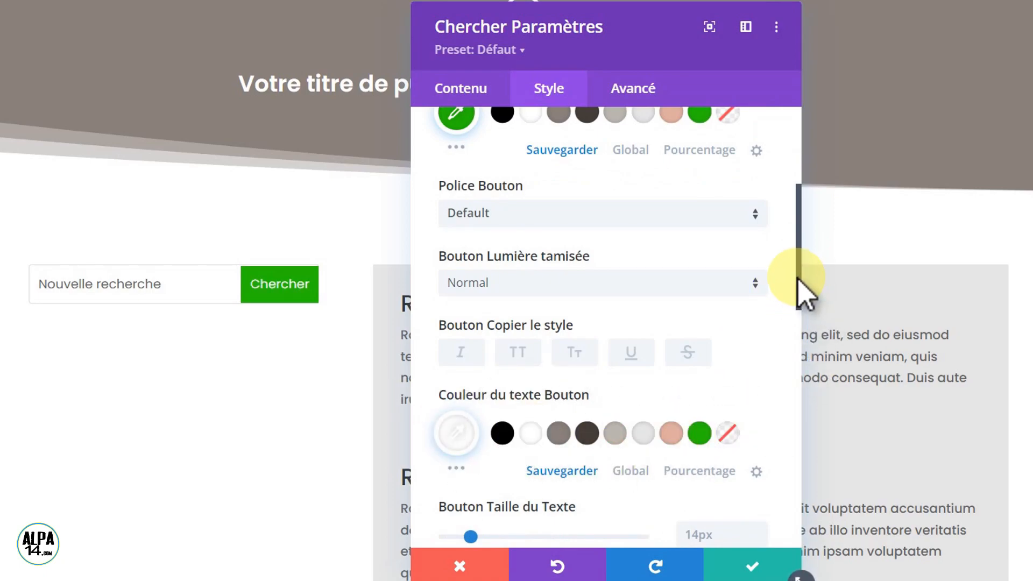
Give the Chercher module a black border colour and save the module.
left_click_drag(799, 279, 781, 452)
left_click(770, 434)
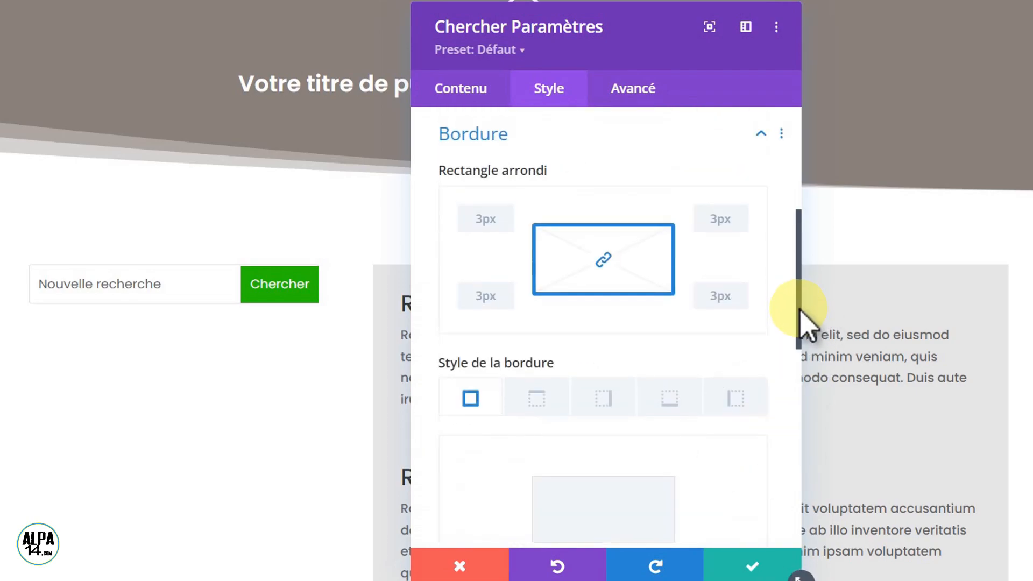
left_click_drag(800, 310, 785, 415)
left_click(503, 437)
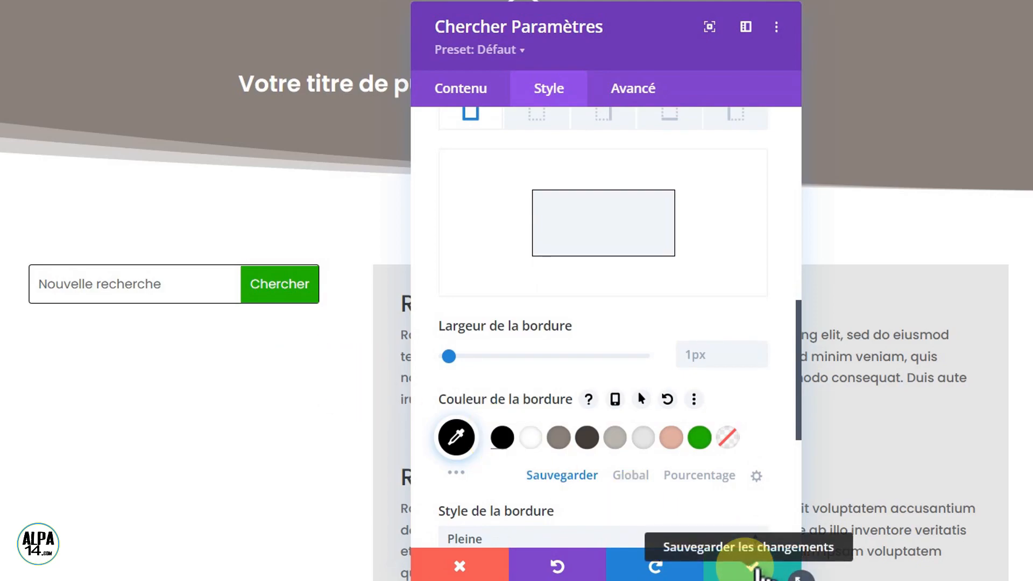
left_click(756, 567)
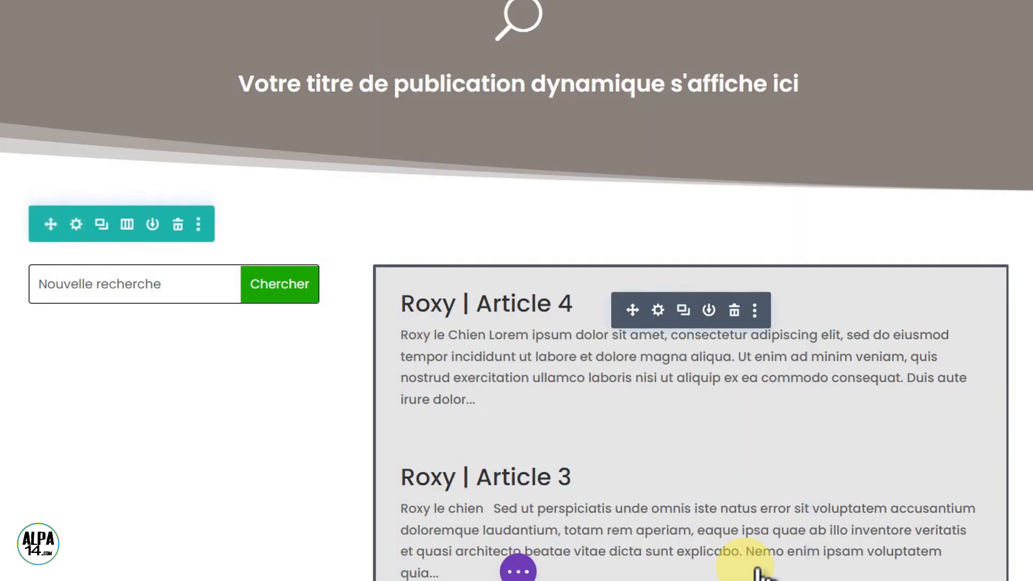
Insert a Bouton module directly below the search field in the narrow column.
mouse_move(162, 323)
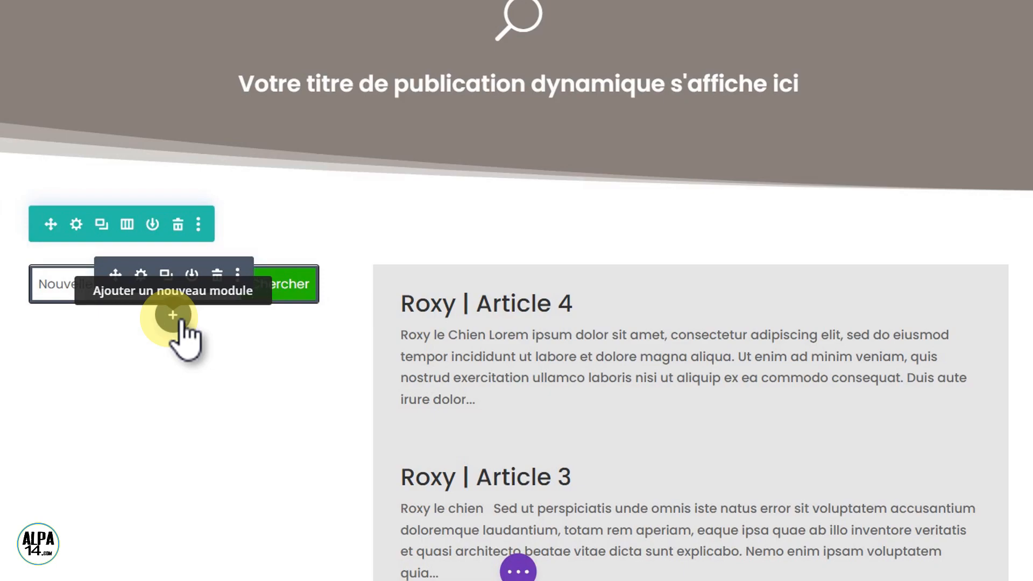
left_click(178, 320)
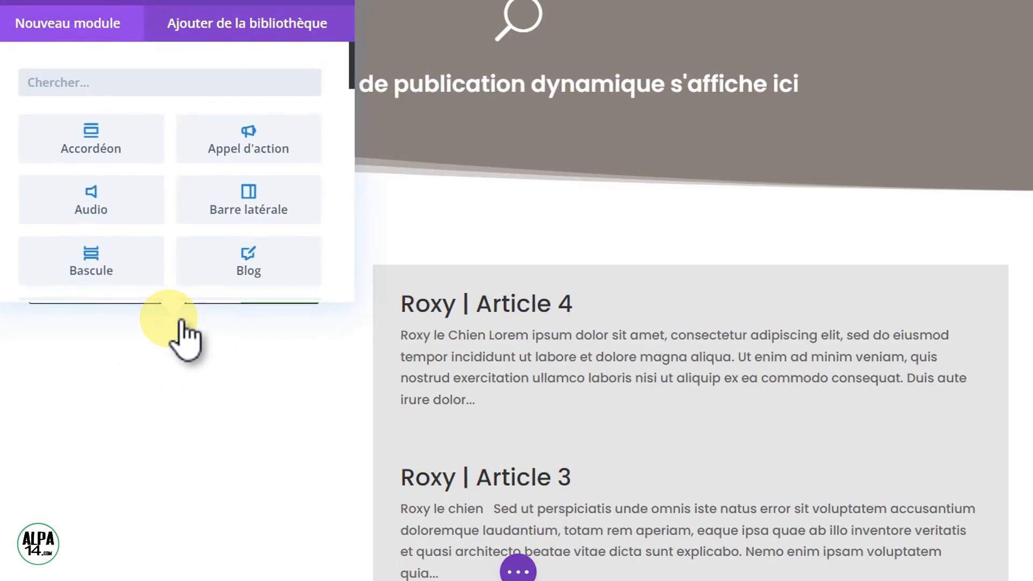
left_click(100, 84)
type("bouton")
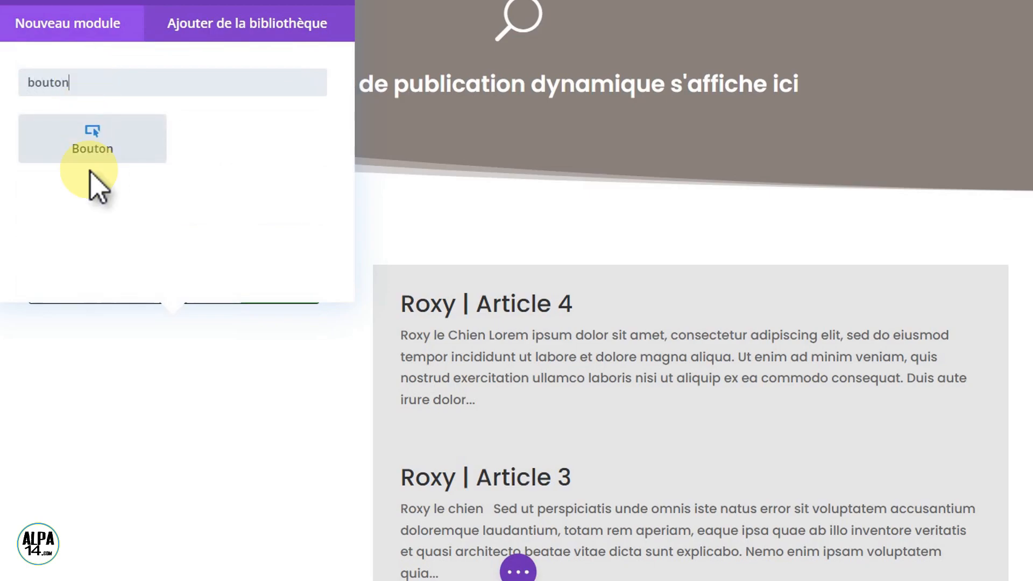
left_click(99, 141)
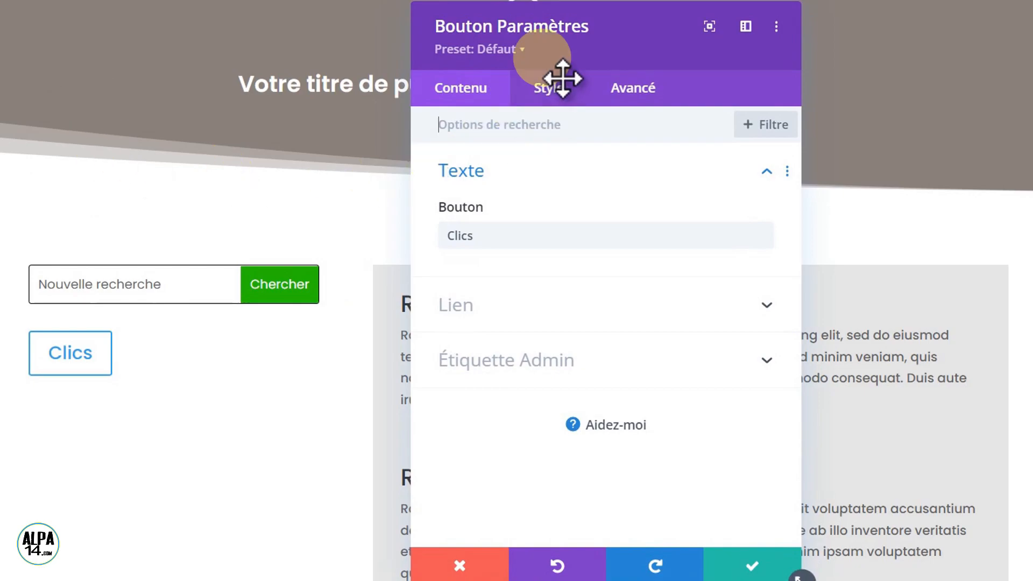
Replace the Bouton module's label with "Retour page d'accueil".
left_click_drag(632, 23, 605, 19)
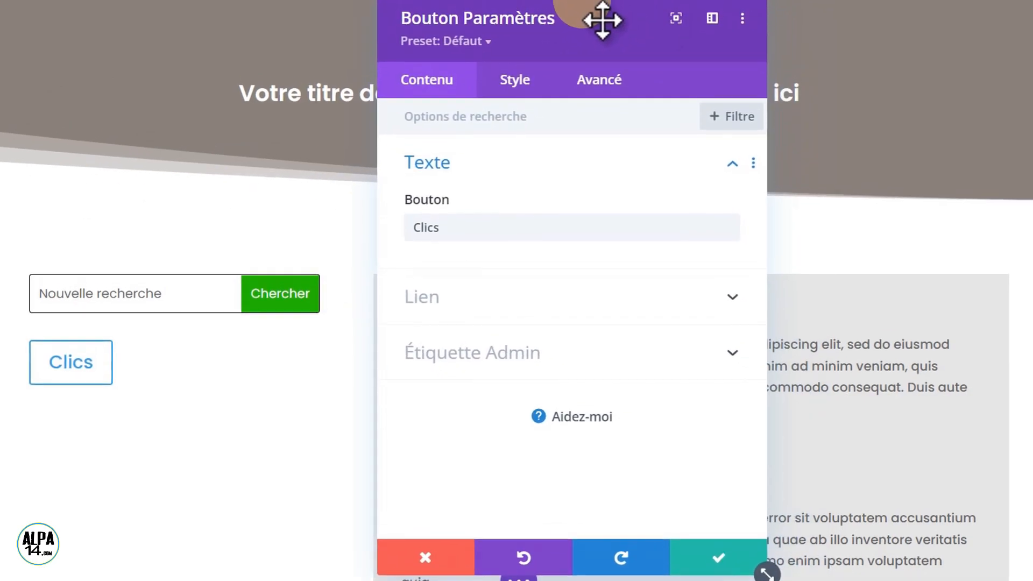
left_click(468, 226)
key("BackSpace")
key("BackSpace")
key("BackSpace")
key("BackSpace")
key("BackSpace")
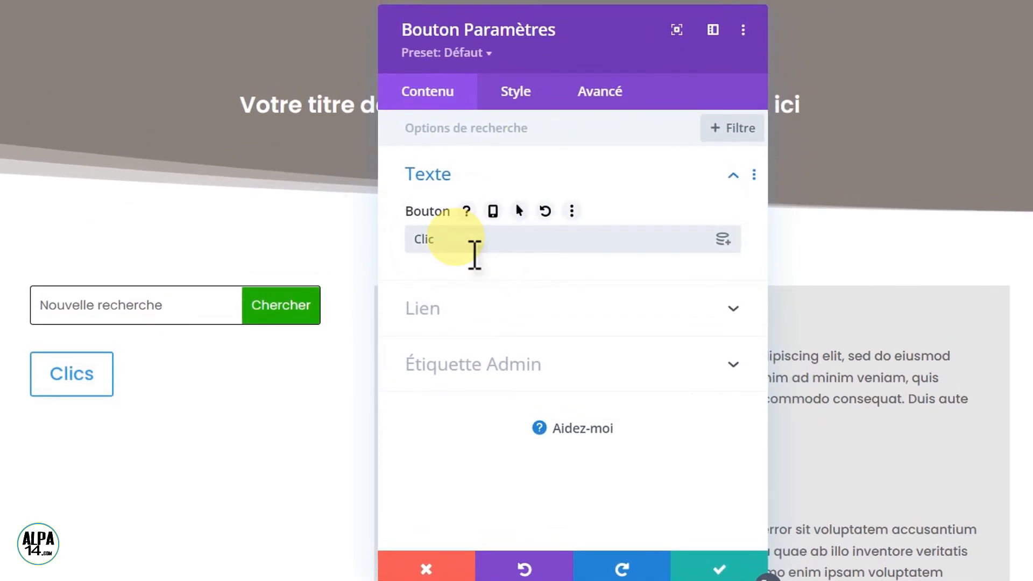
type("R")
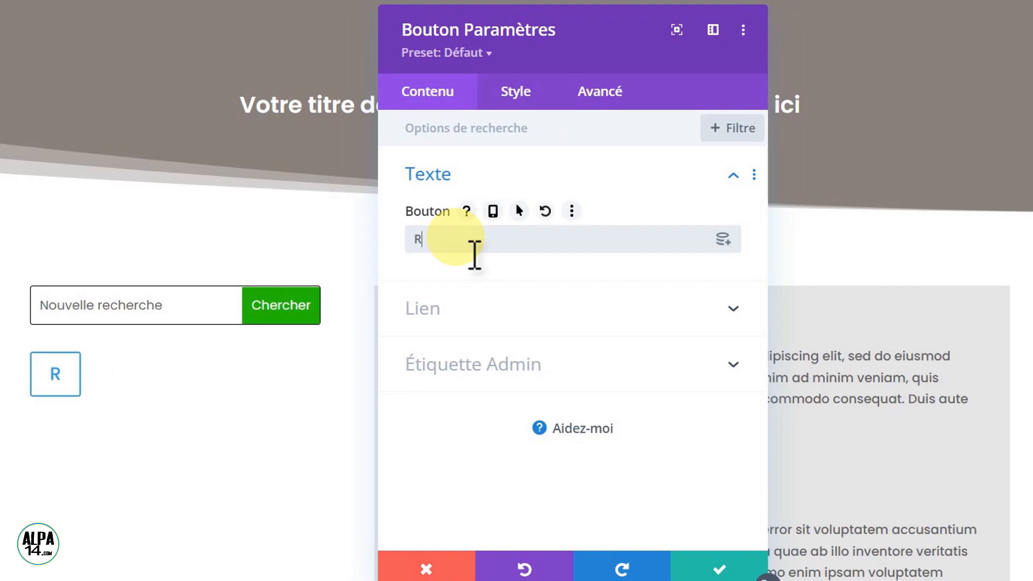
type("etour pa")
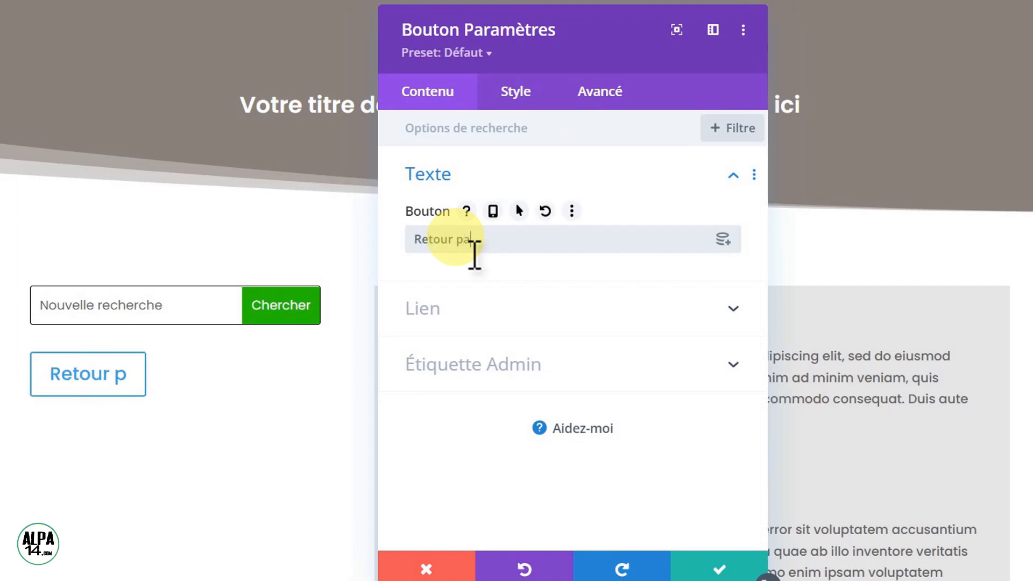
type("ge d'accueil")
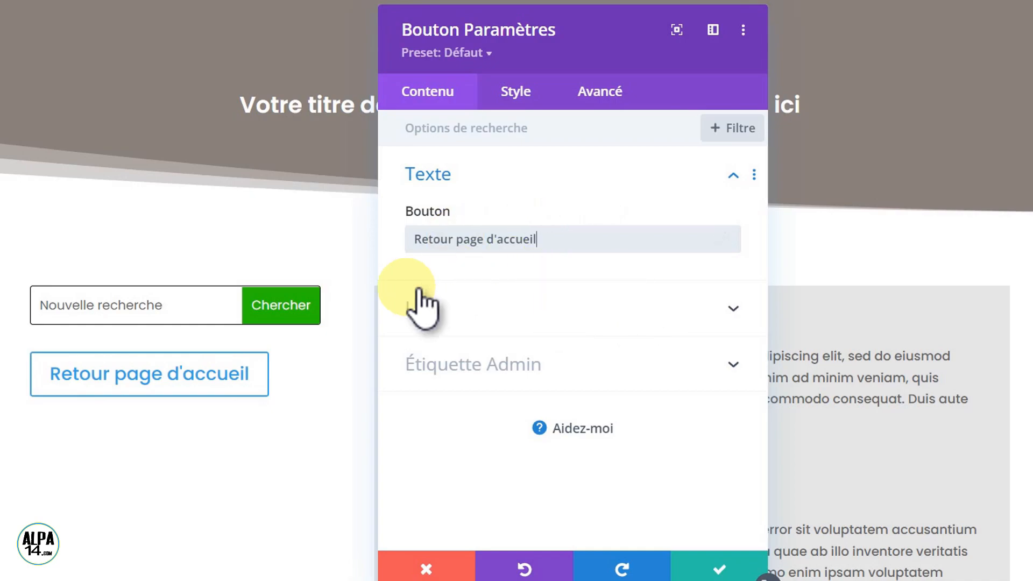
Link the return button to the dynamic content "Lien de la page d'accueil".
left_click(707, 307)
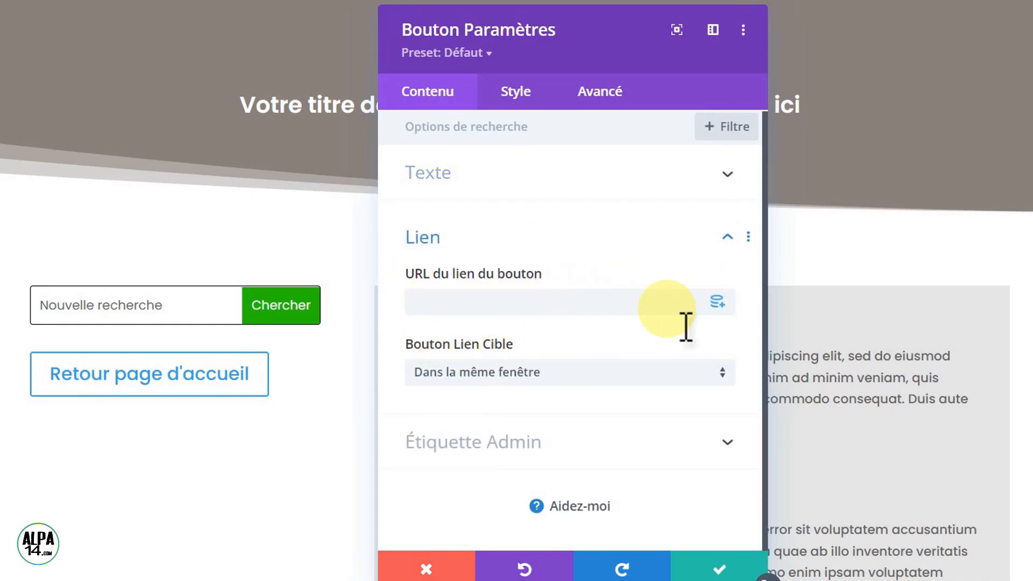
left_click(718, 302)
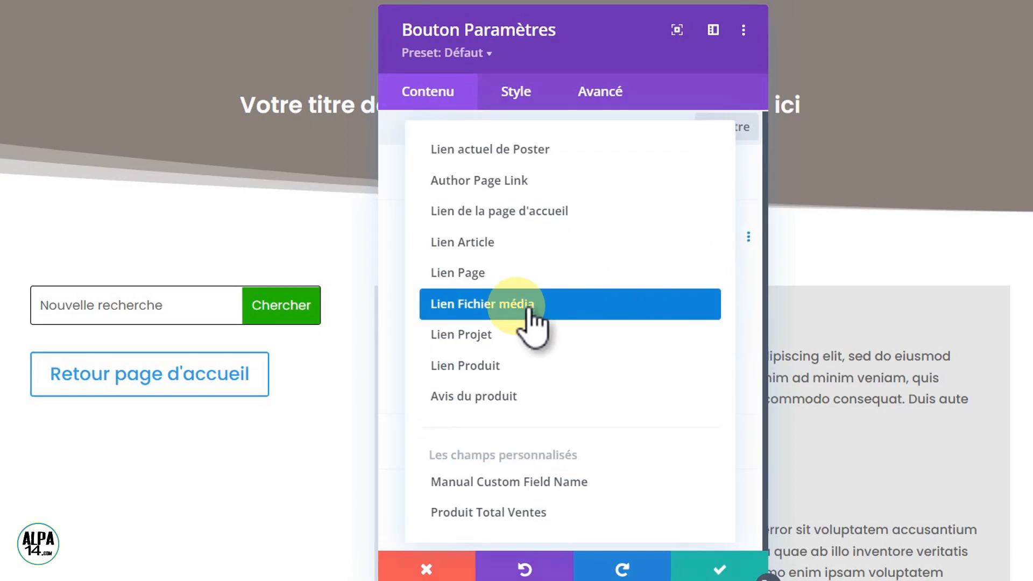
left_click(457, 211)
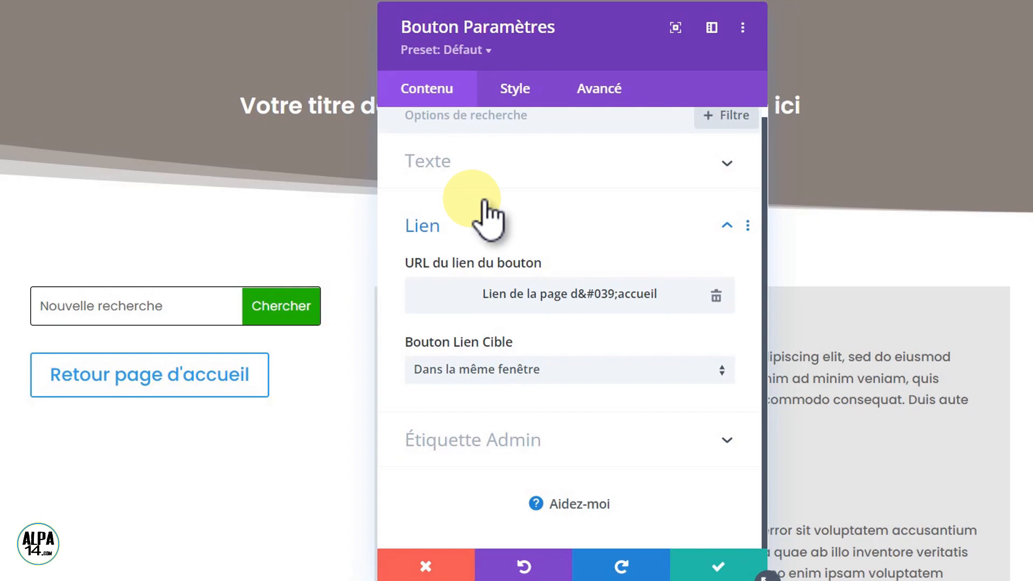
Enable custom styles for the return button and give it a black background.
left_click(527, 99)
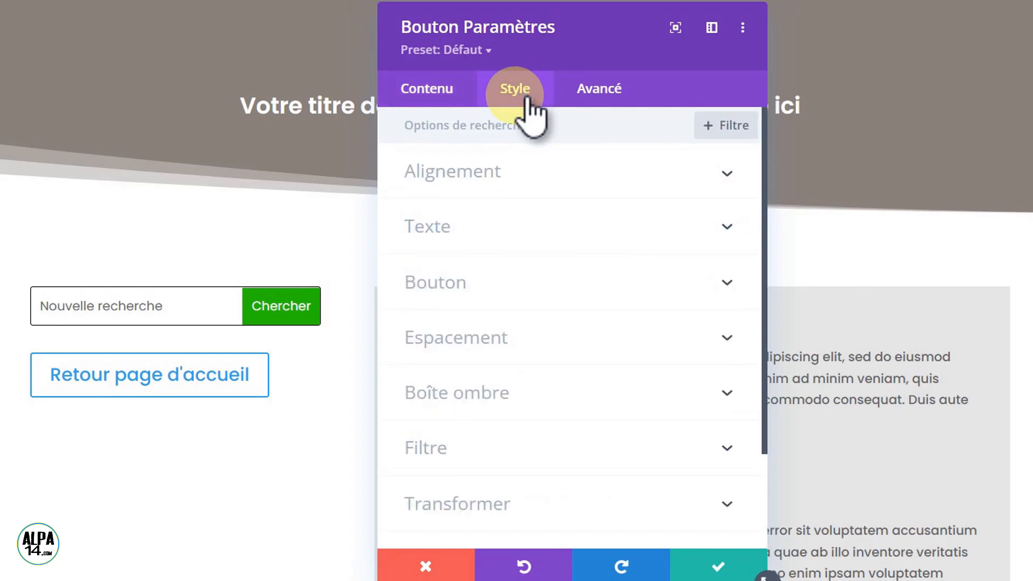
left_click(527, 284)
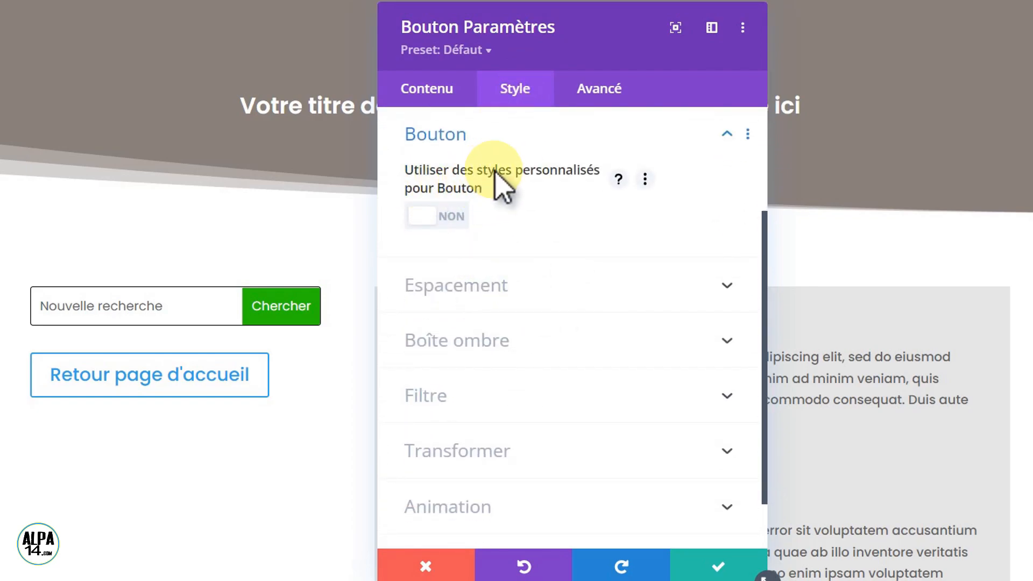
left_click(458, 218)
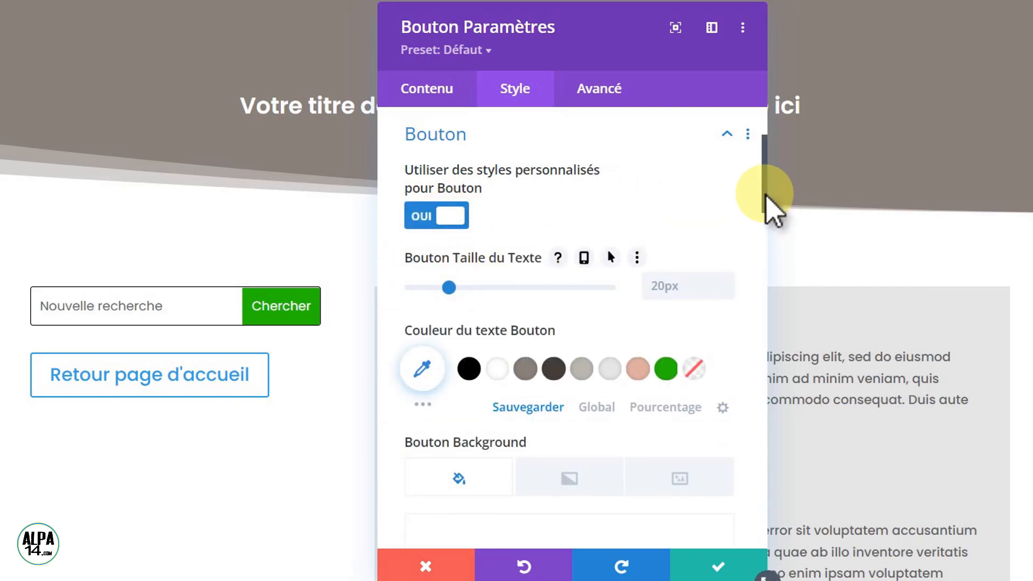
scroll(766, 205, "down", 2)
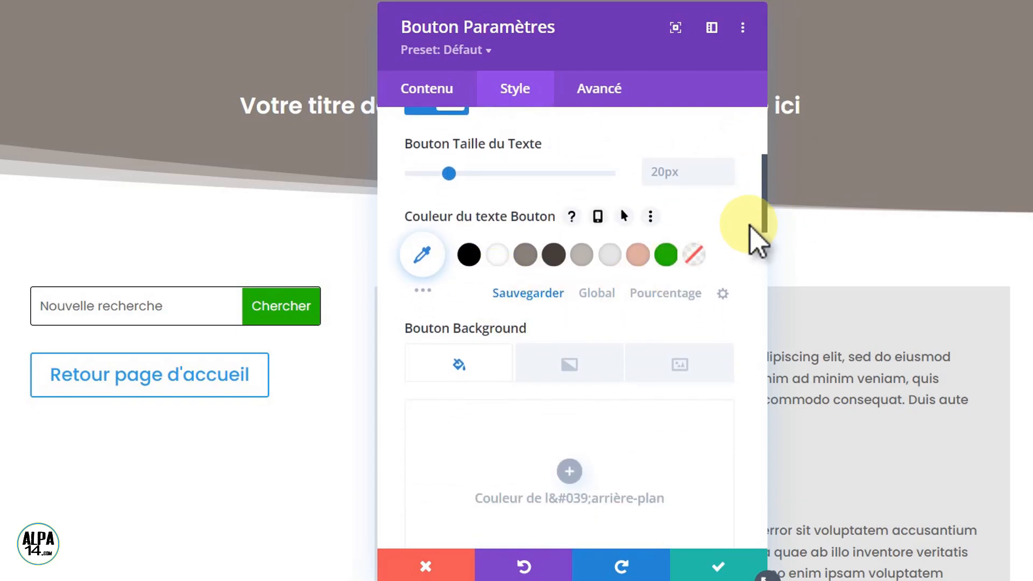
scroll(766, 237, "down", 4)
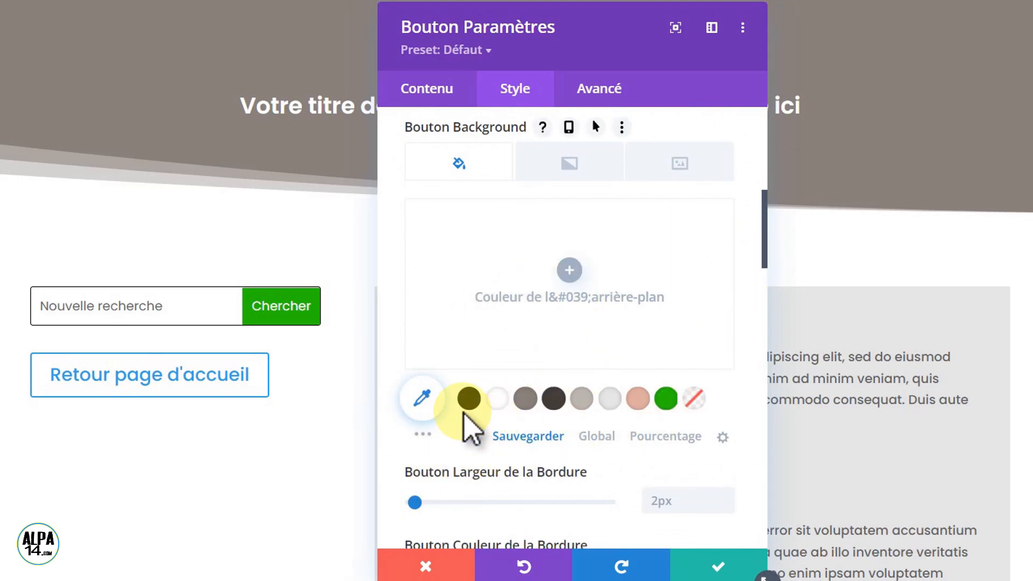
left_click(469, 398)
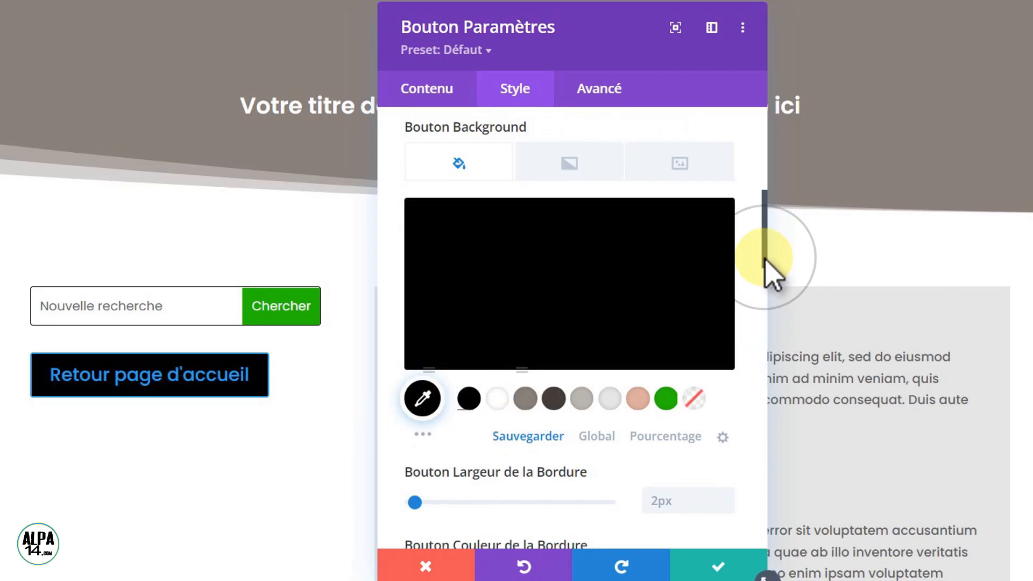
Set the return button's text colour to white and save the module.
scroll(766, 259, "up", 3)
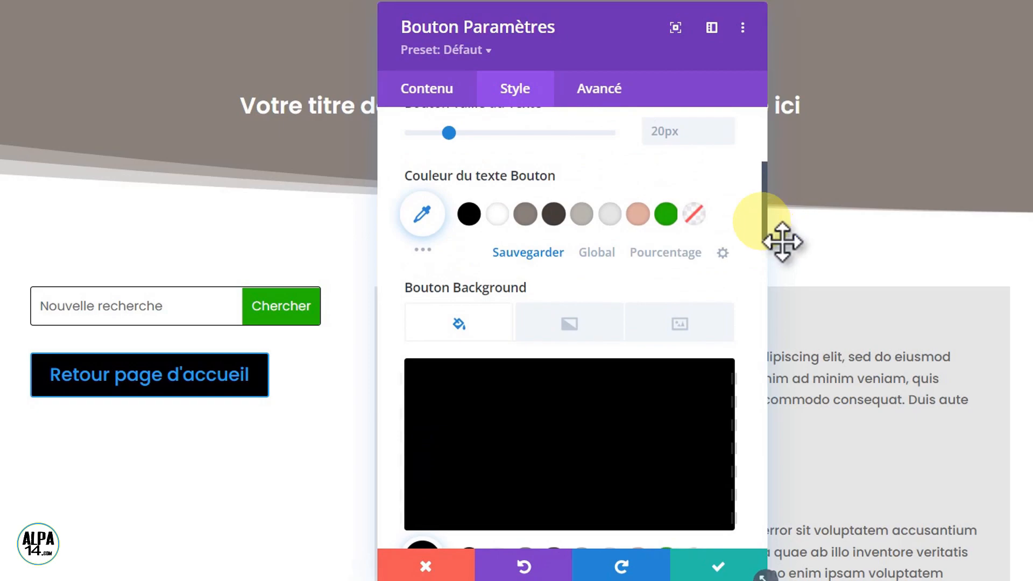
left_click(505, 217)
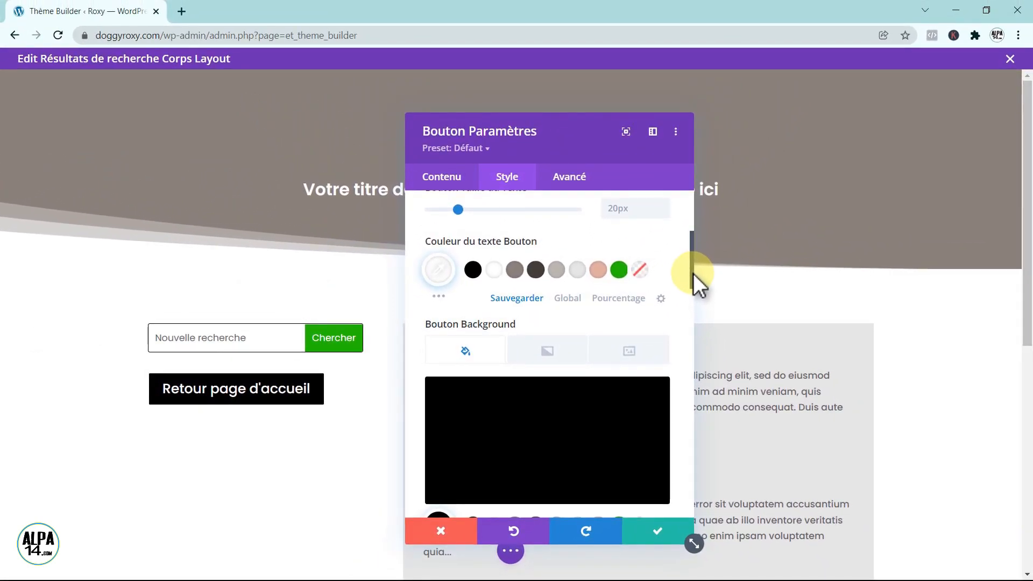
scroll(663, 541, "down", 3)
left_click(659, 533)
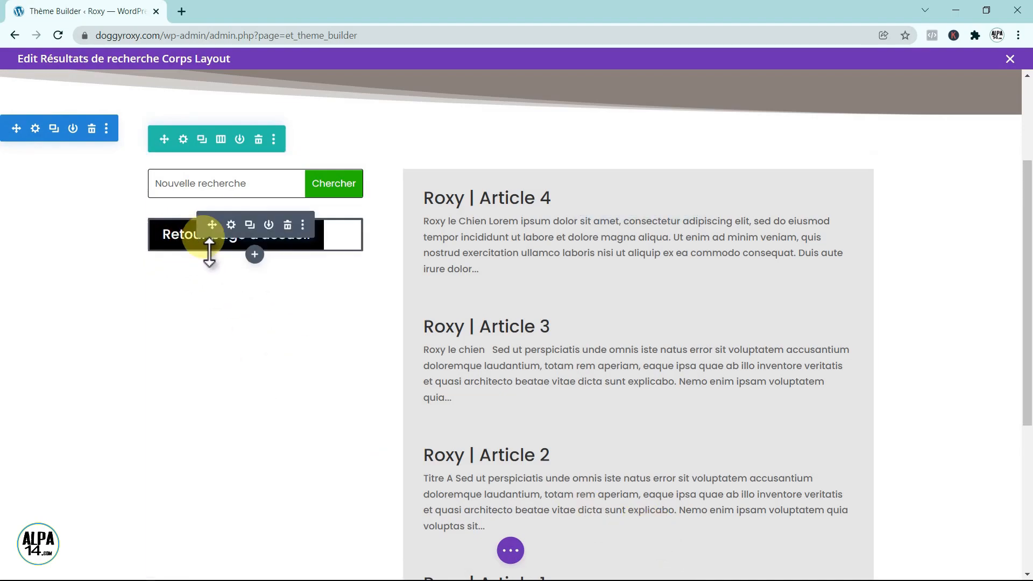
Reduce the return button's text size to 18px and save the module.
left_click(232, 224)
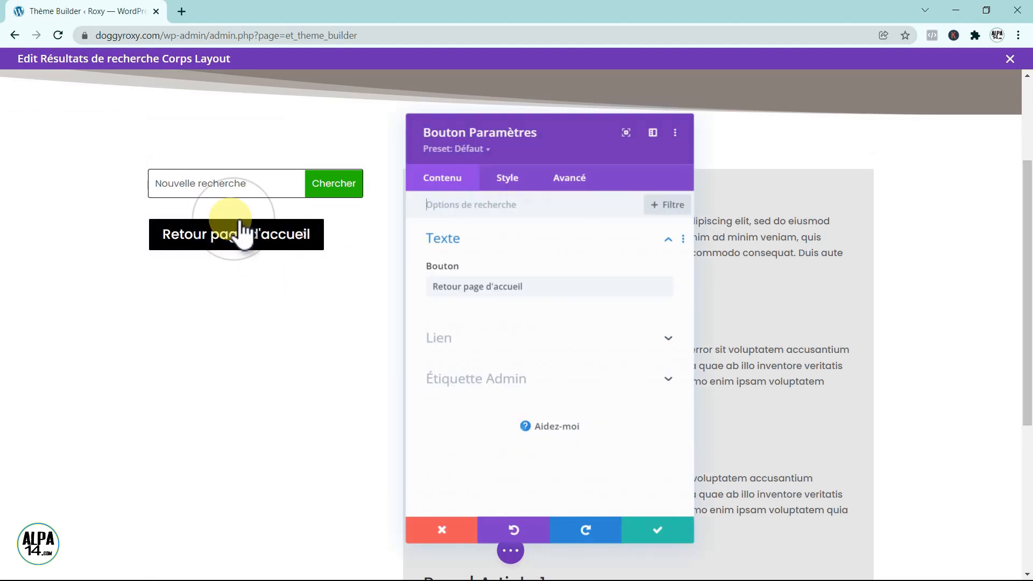
left_click(508, 180)
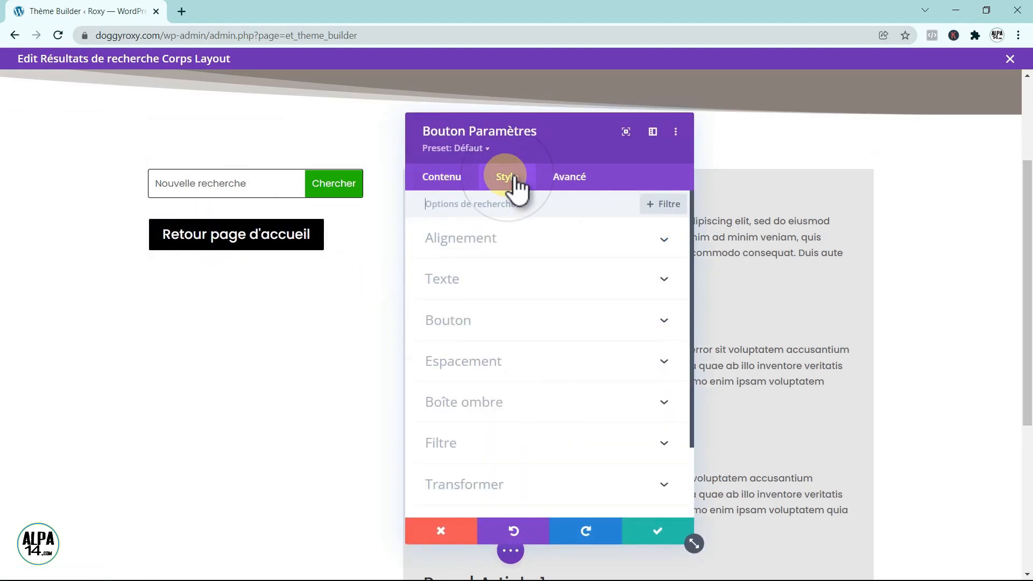
left_click(525, 320)
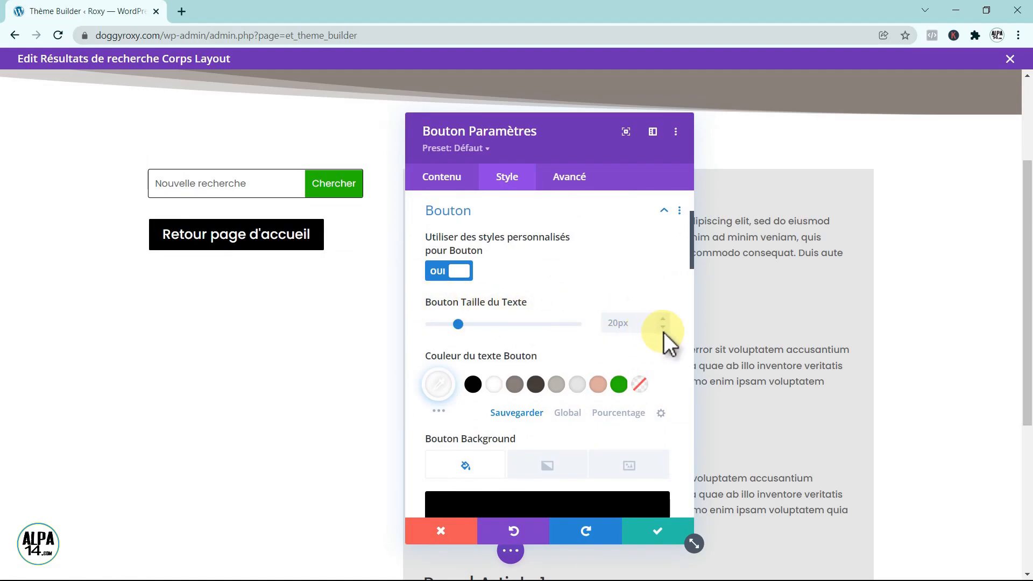
left_click(664, 328)
left_click(665, 328)
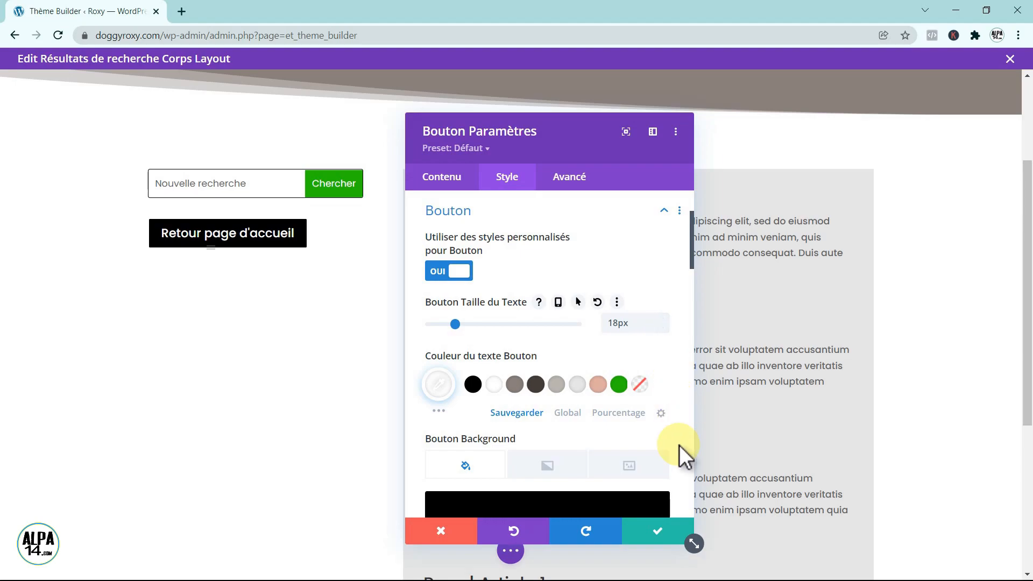
left_click(658, 532)
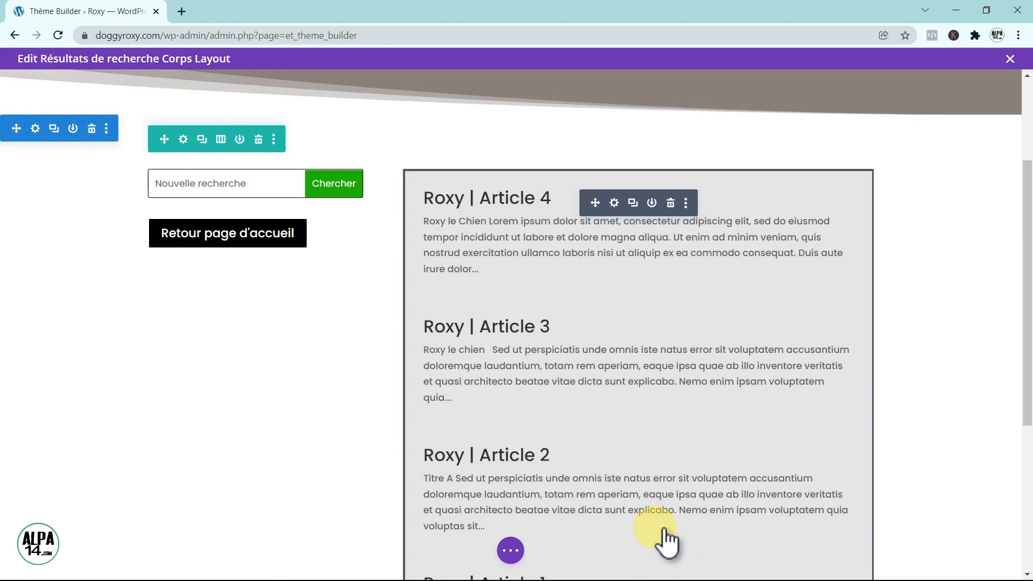
Save the Résultats de recherche body layout, close its editor and save the Theme Builder changes.
left_click(511, 551)
left_click(950, 560)
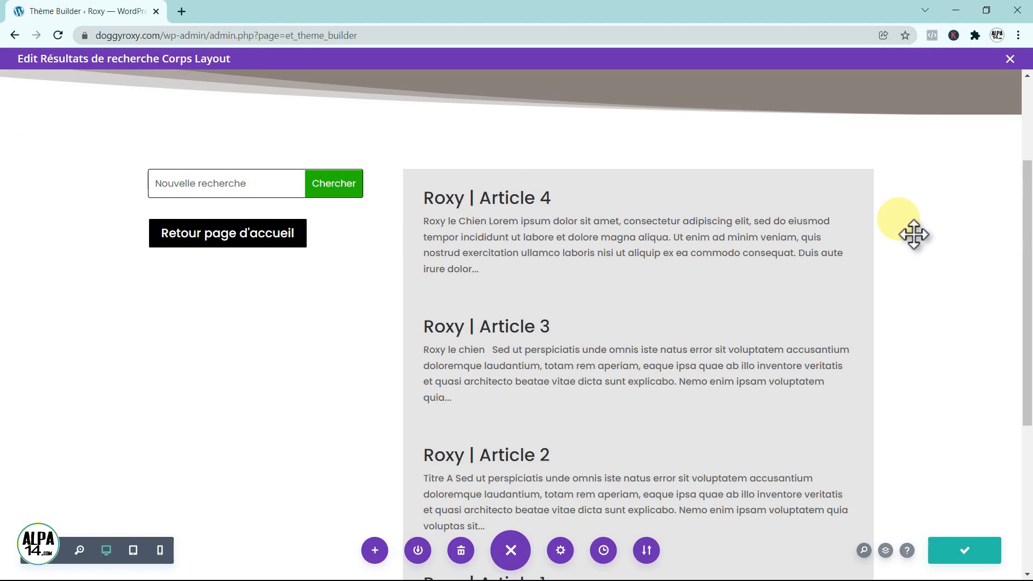
left_click(1010, 59)
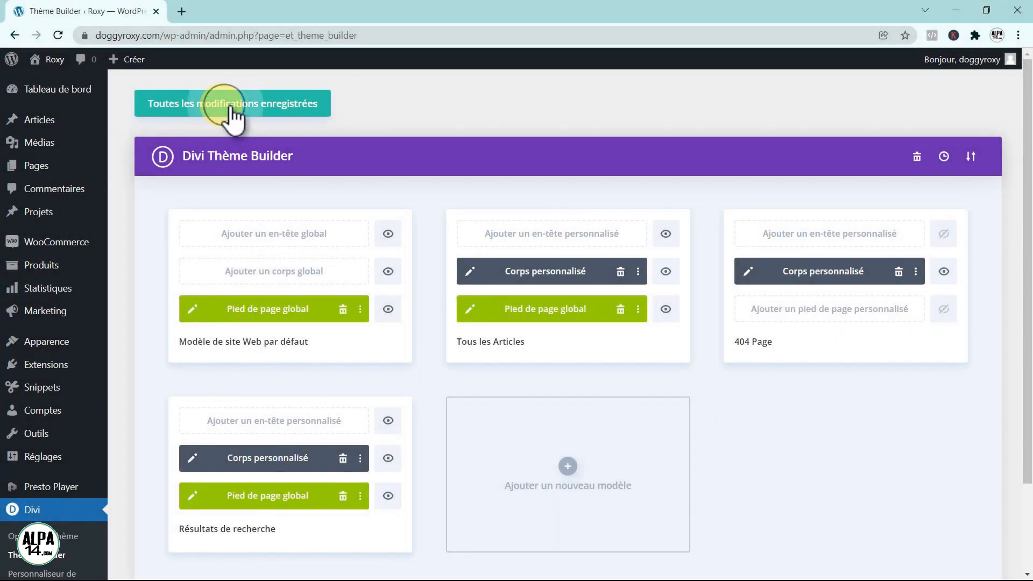
left_click(232, 108)
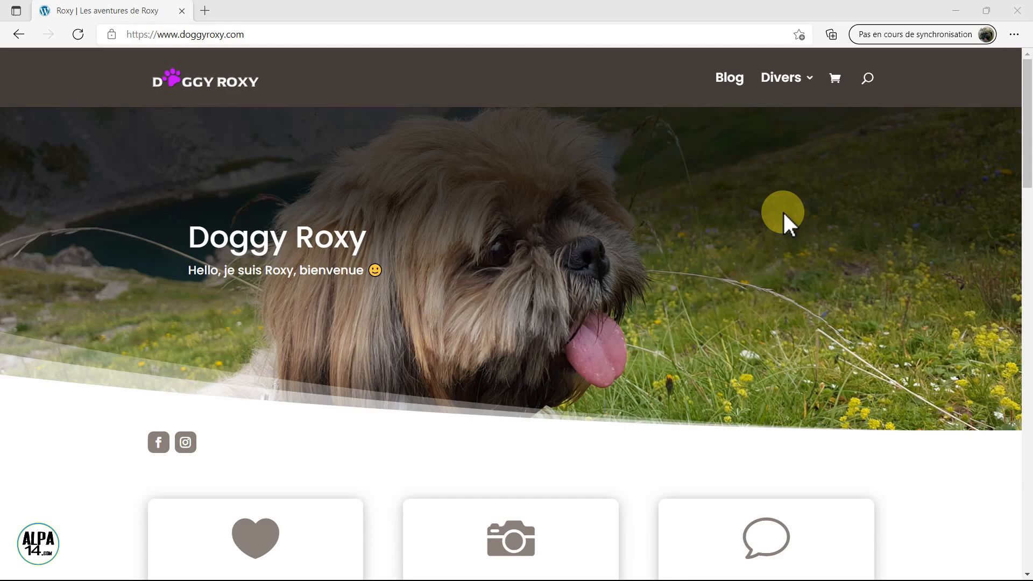
Switch to the live site in Edge, search for "chien" from the header and look through the results page.
left_click(869, 79)
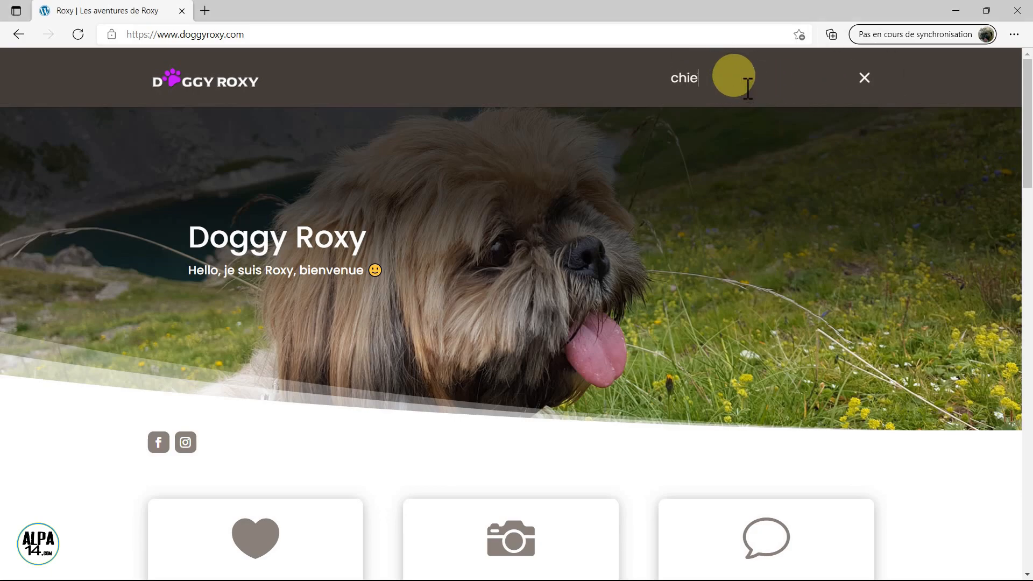
key("Return")
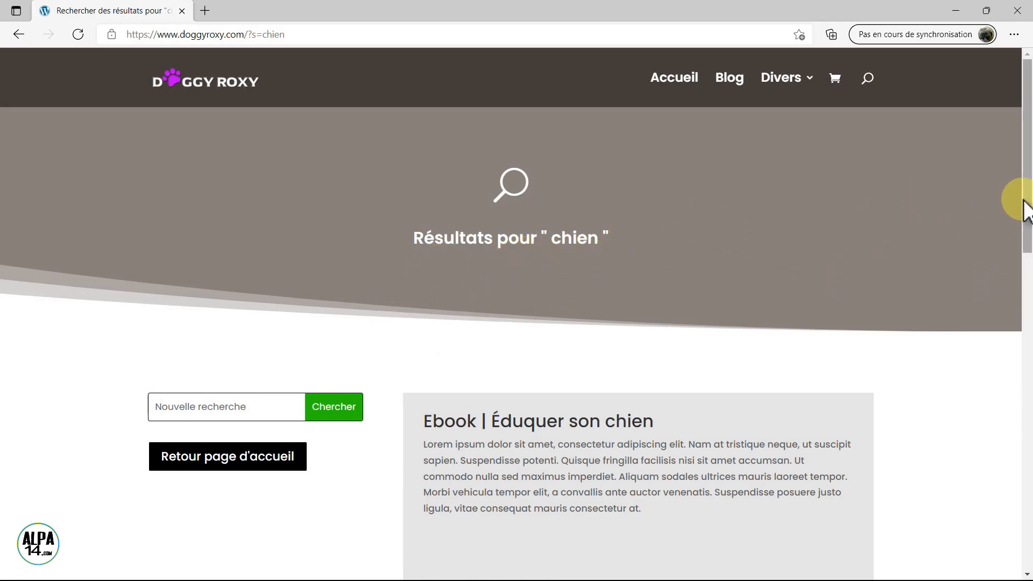
left_click_drag(1026, 208, 1028, 291)
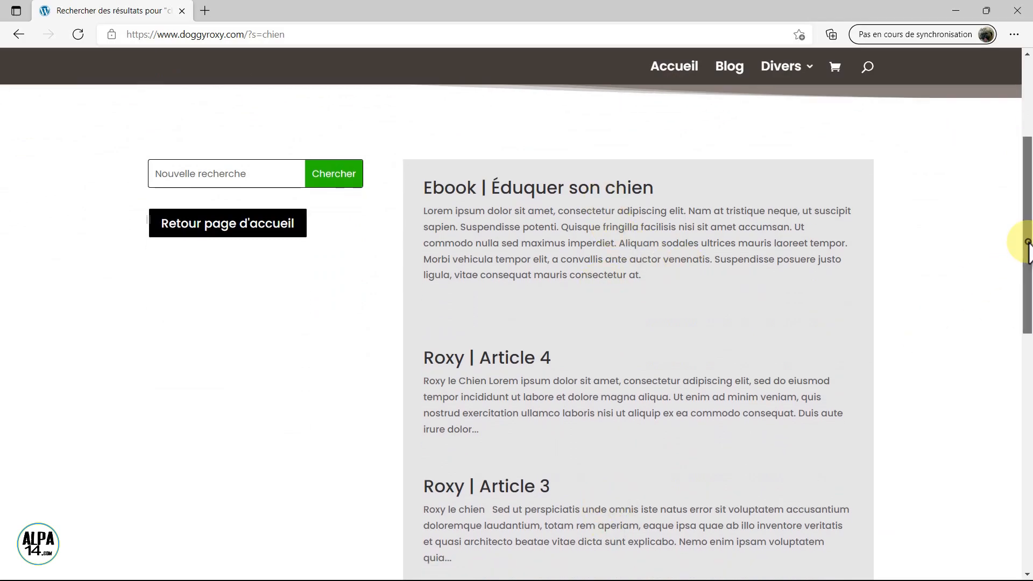
left_click_drag(1022, 238, 1029, 345)
Test the results page's own search field with "chat", and follow the return button to the home page.
scroll(1025, 342, "up", 6)
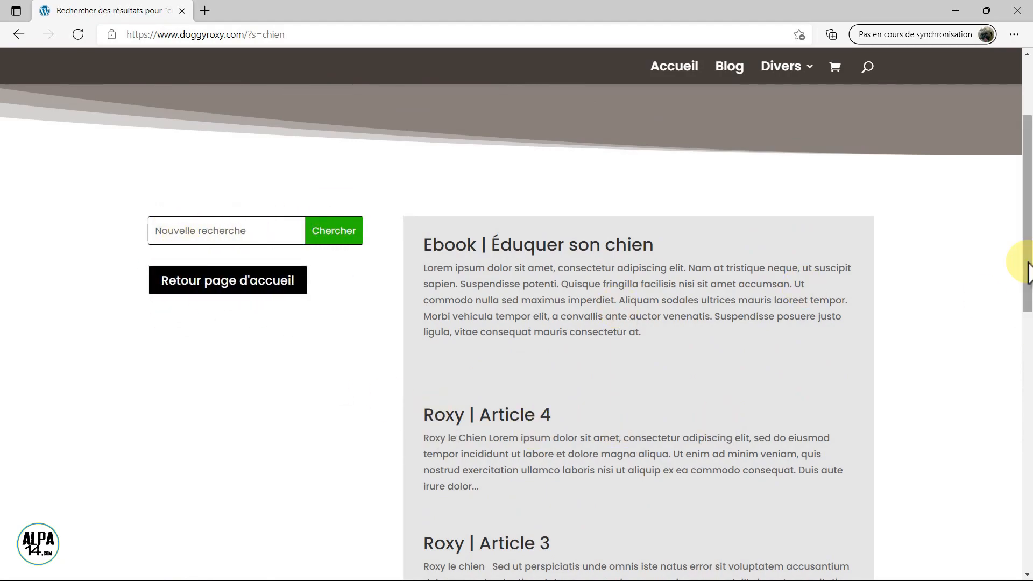
scroll(1026, 263, "up", 2)
left_click_drag(1031, 257, 1030, 251)
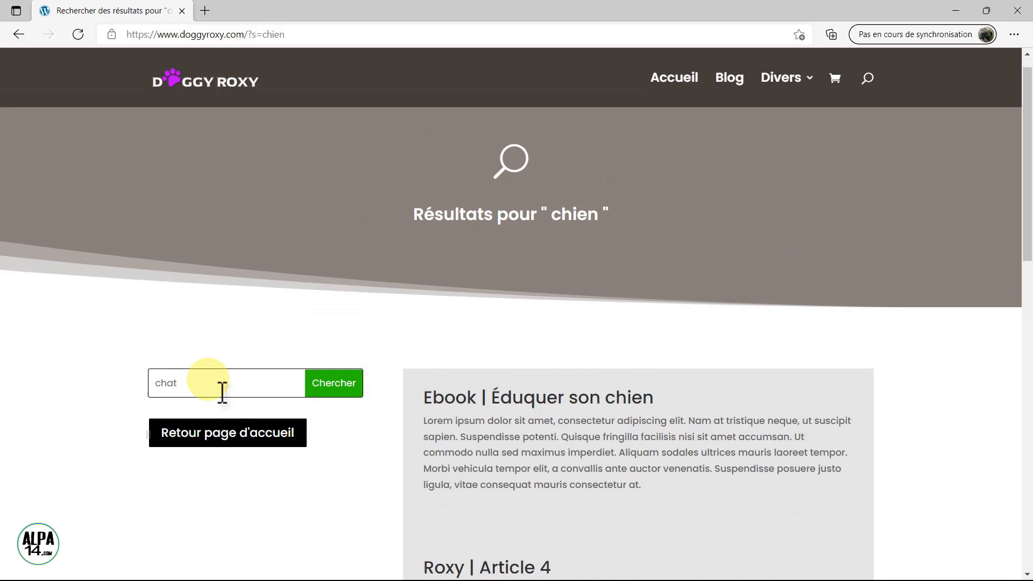
left_click(339, 389)
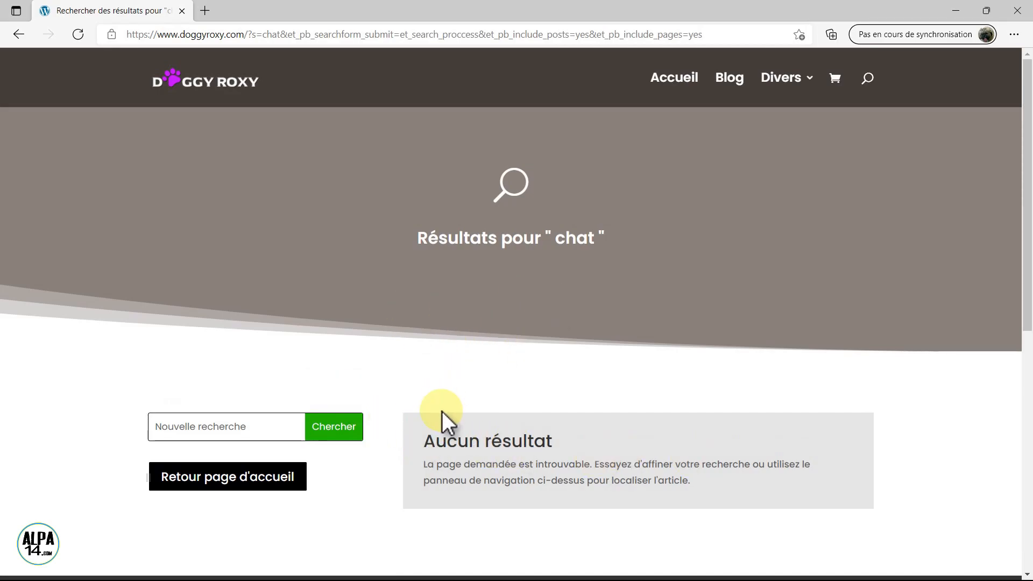
left_click(222, 483)
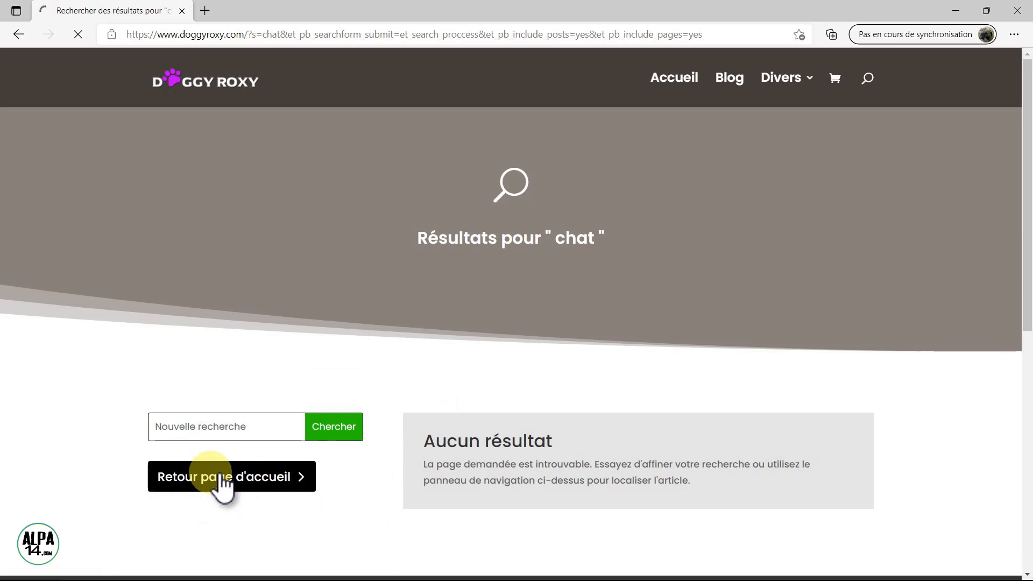